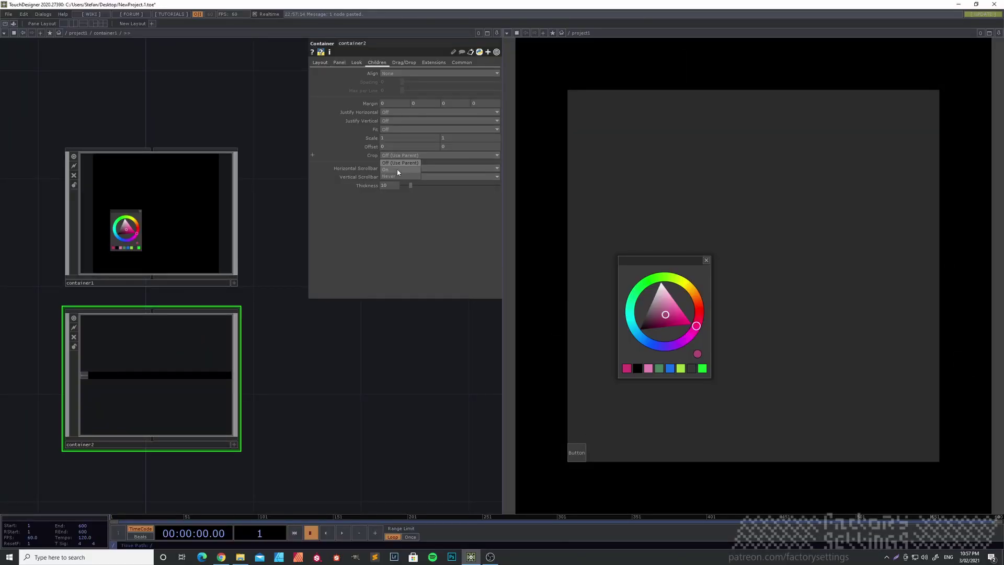
# Step: Turn on child cropping, drag the colour picker around the preview, and pick deep purple
pyautogui.click(386, 170)
pyautogui.moveTo(667, 258); pyautogui.dragTo(714, 56)
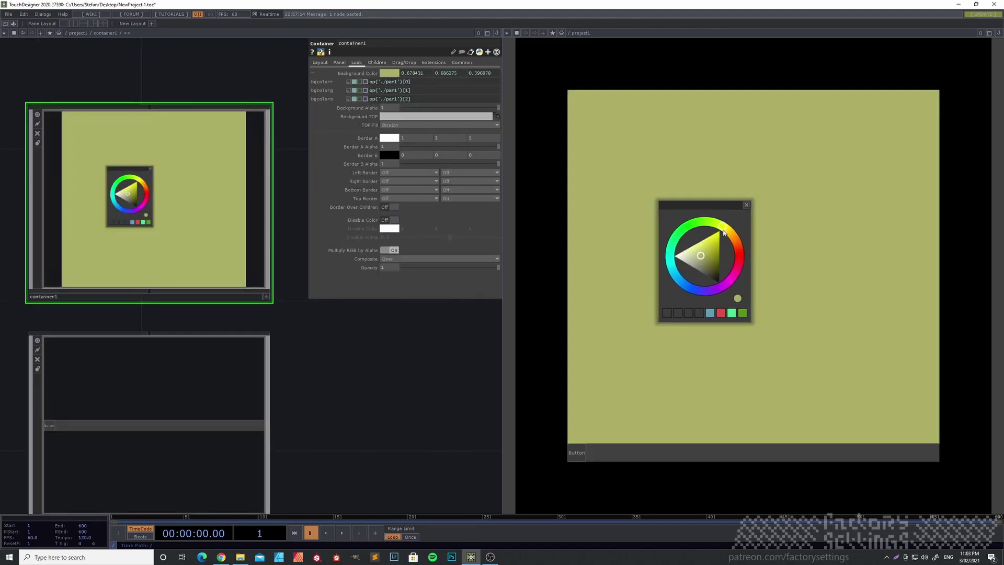
pyautogui.moveTo(674, 238); pyautogui.dragTo(706, 299)
pyautogui.moveTo(708, 256); pyautogui.dragTo(699, 267)
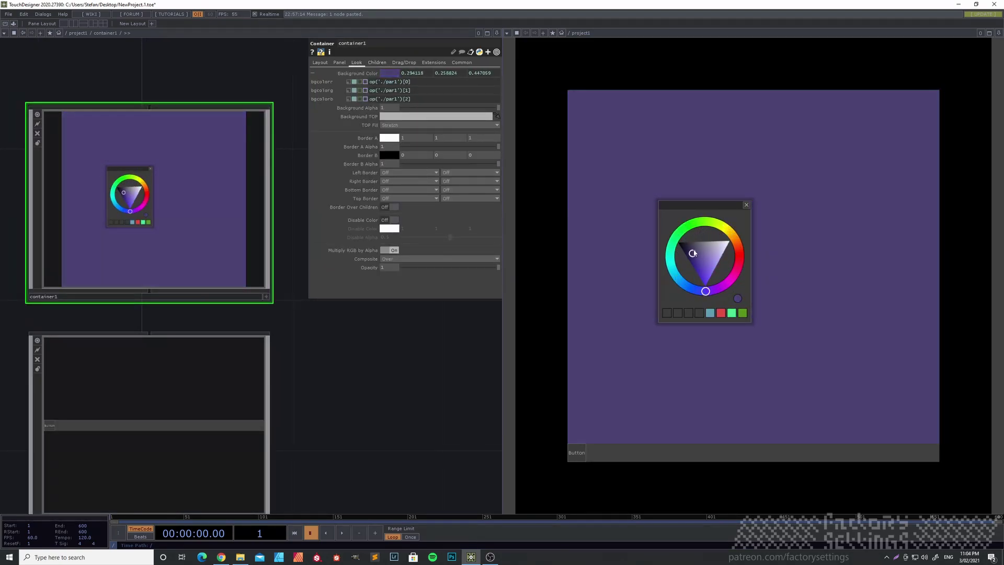
# Step: Try teal, then blue and red saved to the palette, then shift the hue to magenta-pink
pyautogui.click(672, 260)
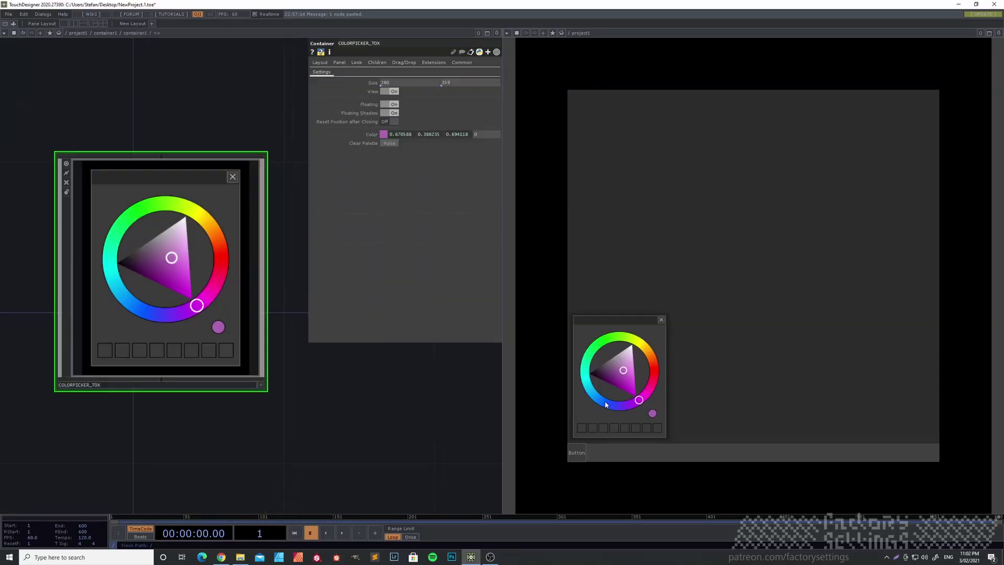
pyautogui.click(604, 400)
pyautogui.click(653, 414)
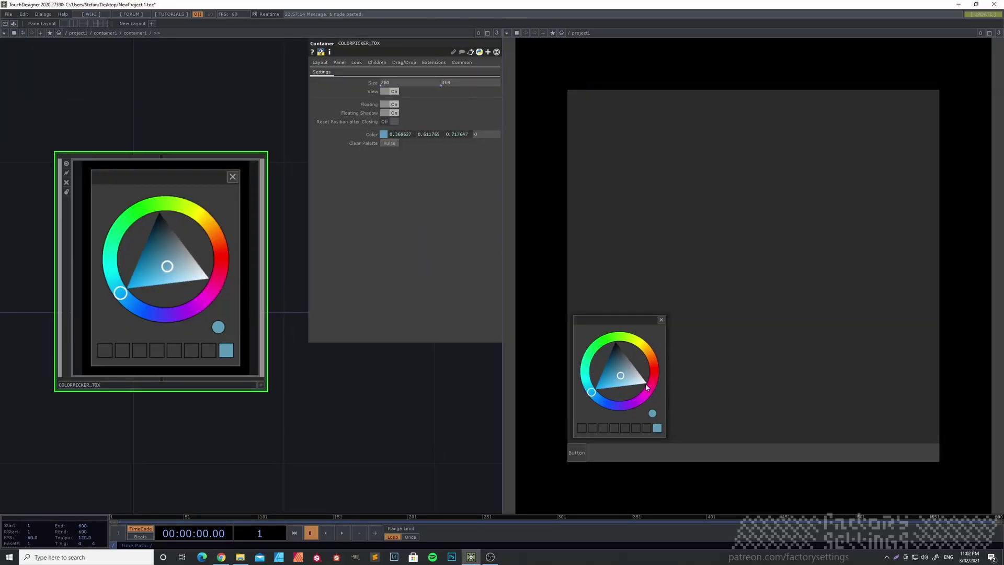
pyautogui.click(654, 369)
pyautogui.click(631, 360)
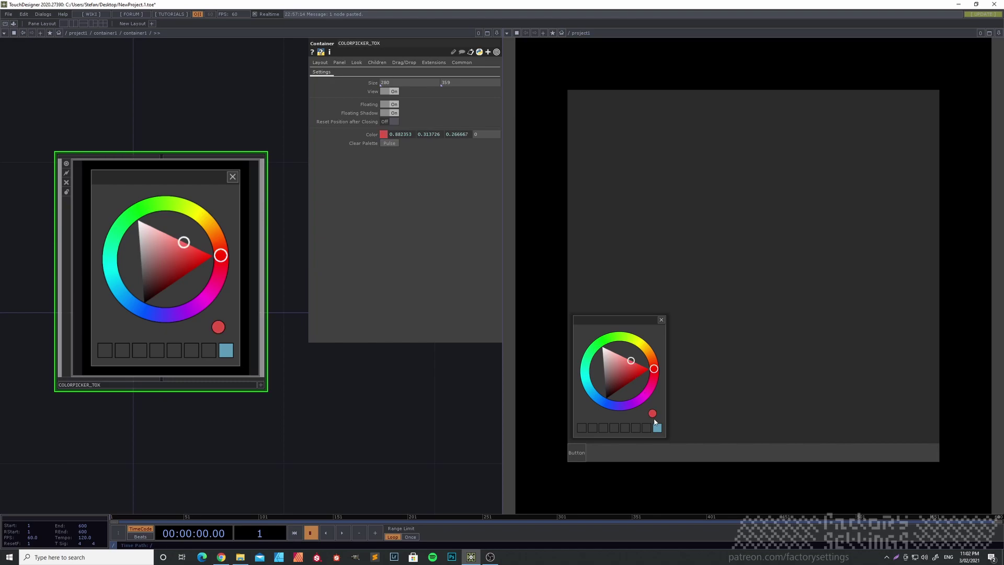
pyautogui.click(652, 413)
pyautogui.moveTo(654, 369); pyautogui.dragTo(569, 371)
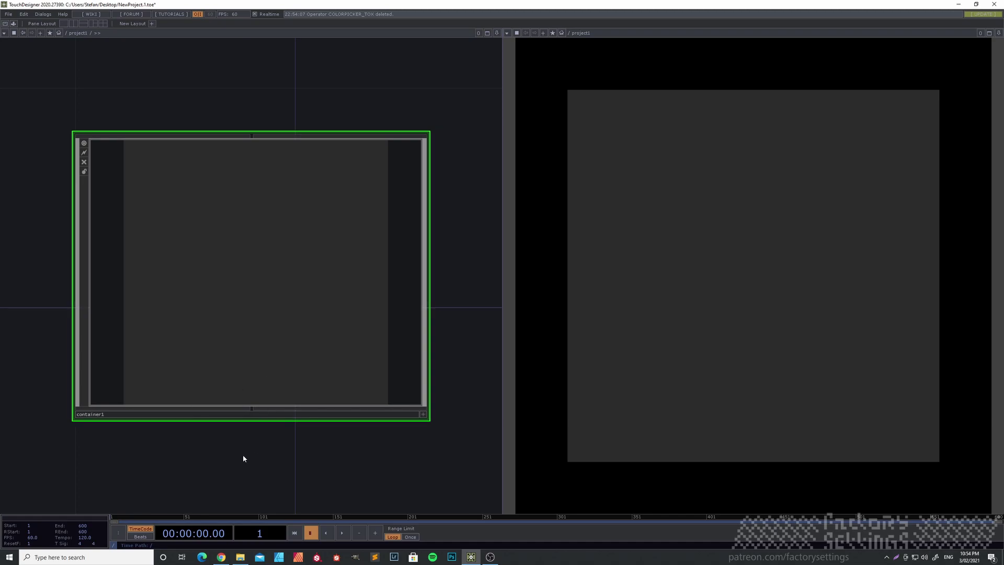
# Step: From the root network, inspect project1's Children parameters
pyautogui.press('u')
pyautogui.scroll(2, 231, 283)
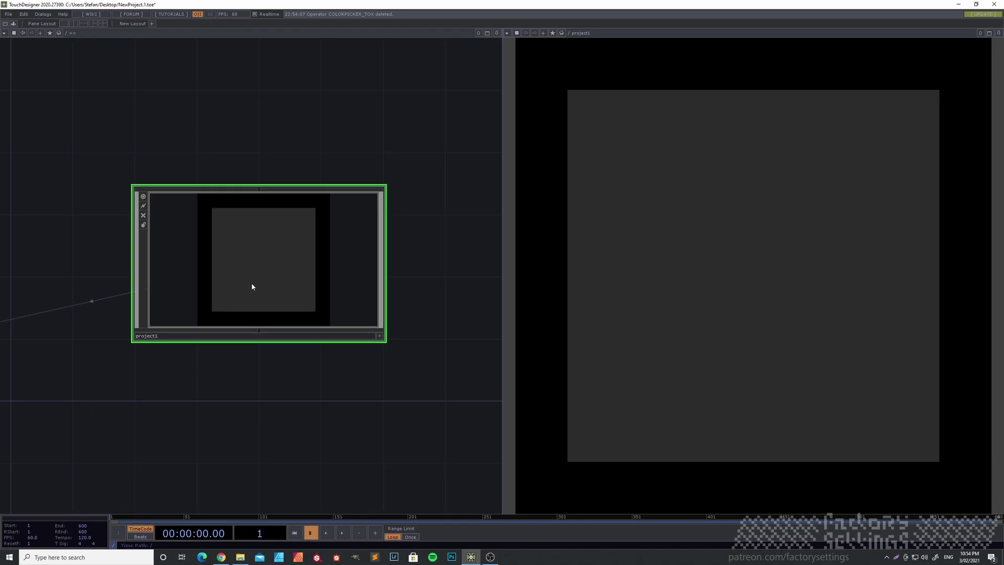
pyautogui.press('p')
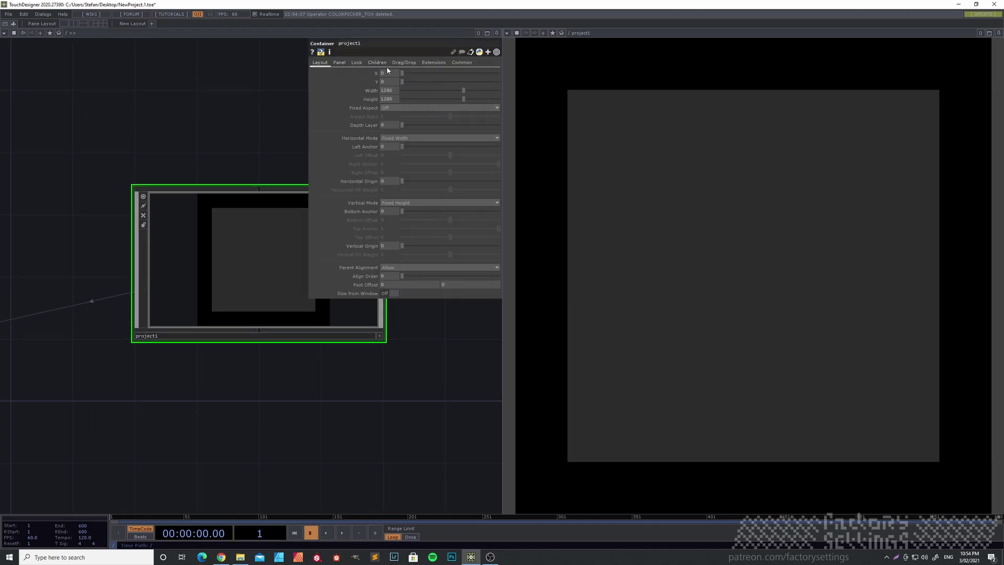
pyautogui.click(377, 62)
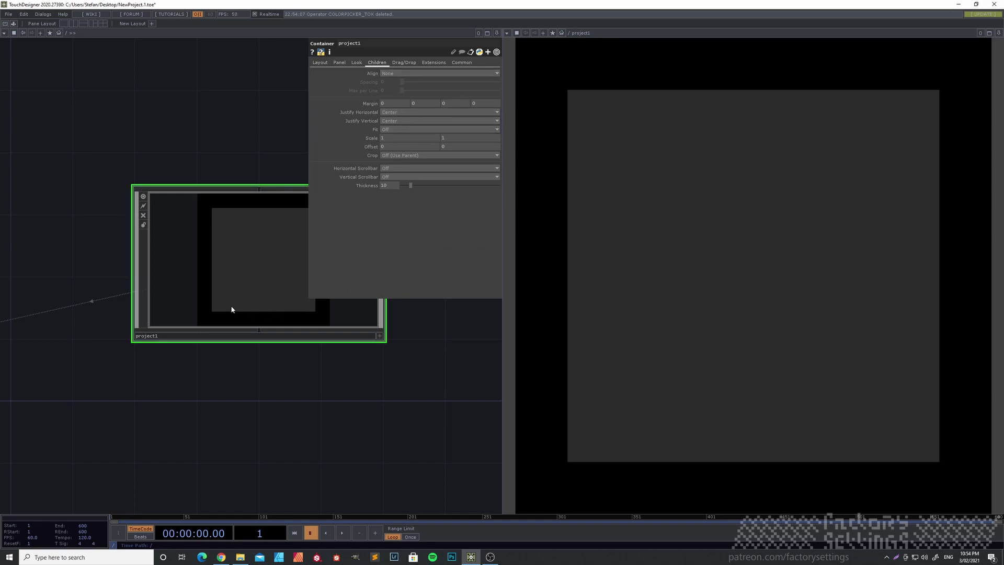
# Step: Review container1's Look parameters, then go inside container1's empty network
pyautogui.press('i')
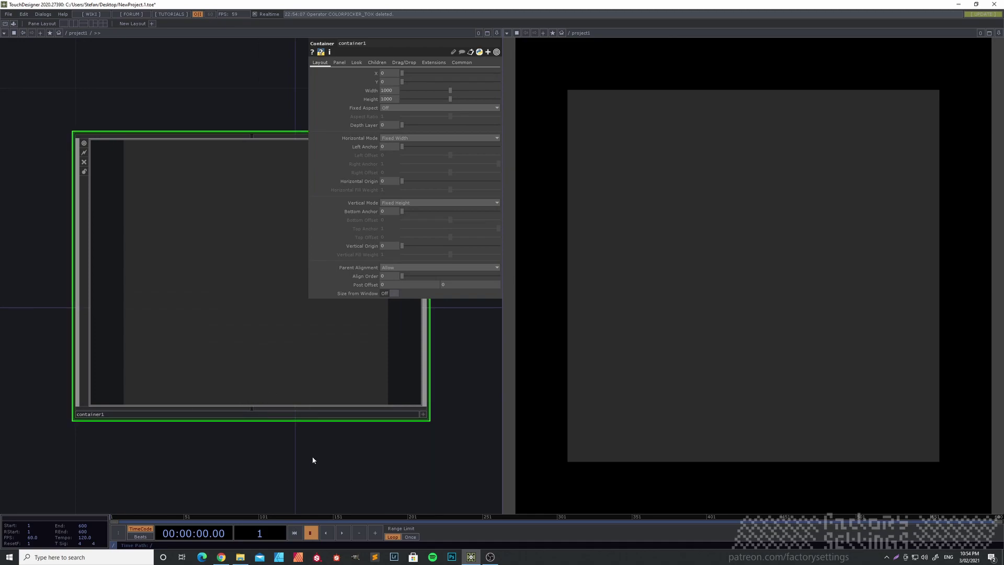
pyautogui.press('p')
pyautogui.press('p')
pyautogui.click(357, 63)
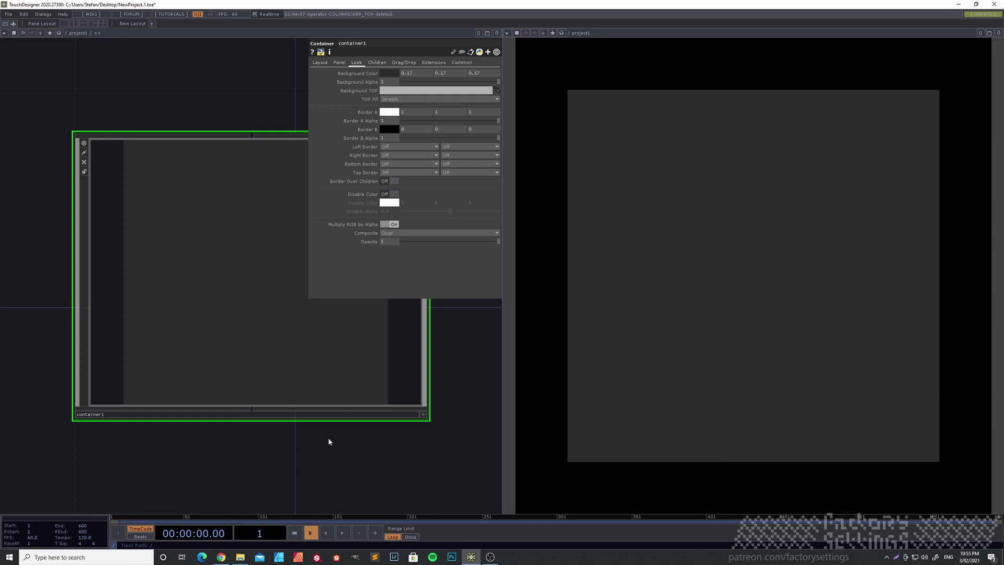
pyautogui.press('p')
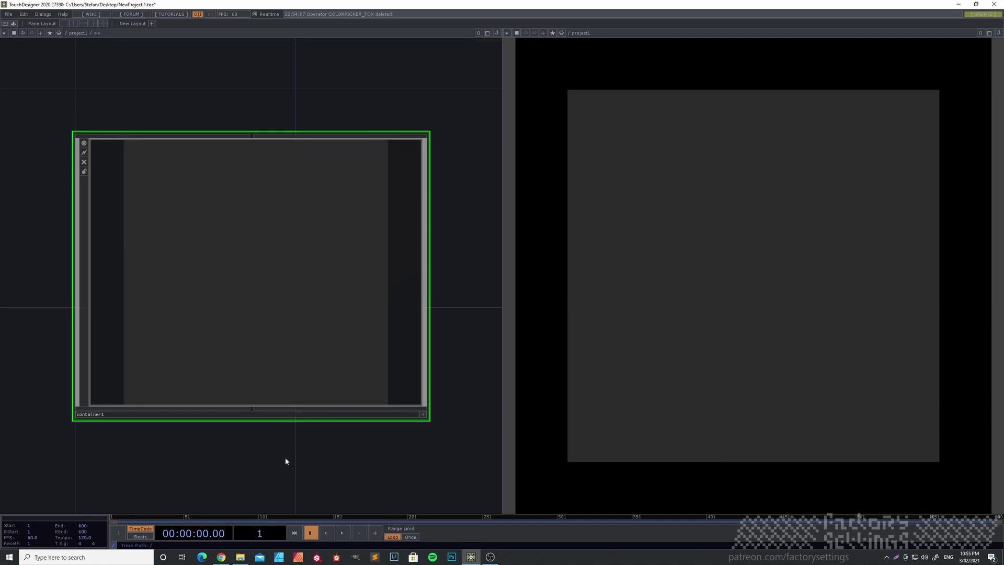
pyautogui.press('i')
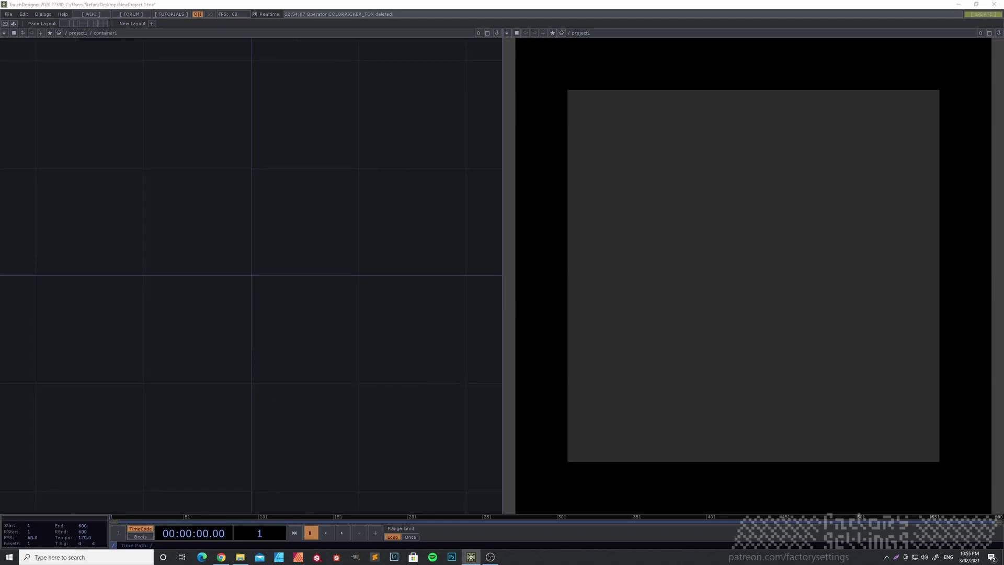
# Step: Drop COLORPICKER_TOX.tox into container1 and drag its floating picker toward the panel centre
pyautogui.moveTo(248, 293); pyautogui.dragTo(249, 292)
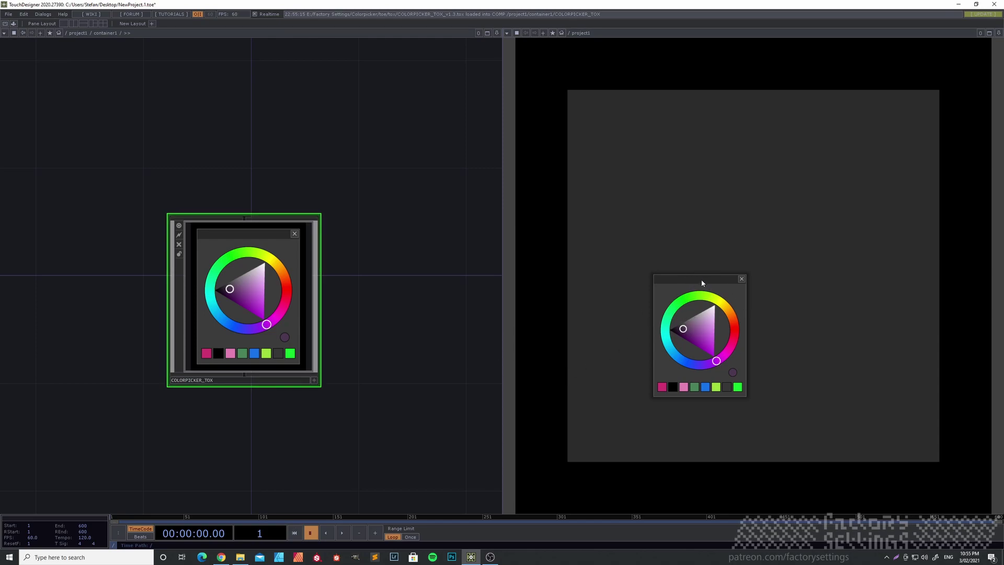
pyautogui.moveTo(702, 283); pyautogui.dragTo(812, 148)
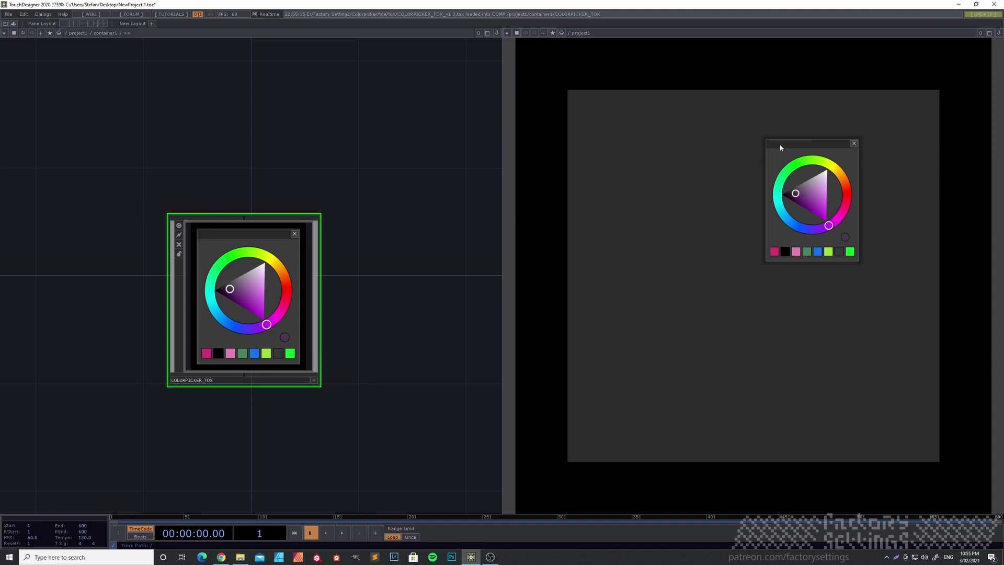
pyautogui.moveTo(780, 147); pyautogui.dragTo(693, 171)
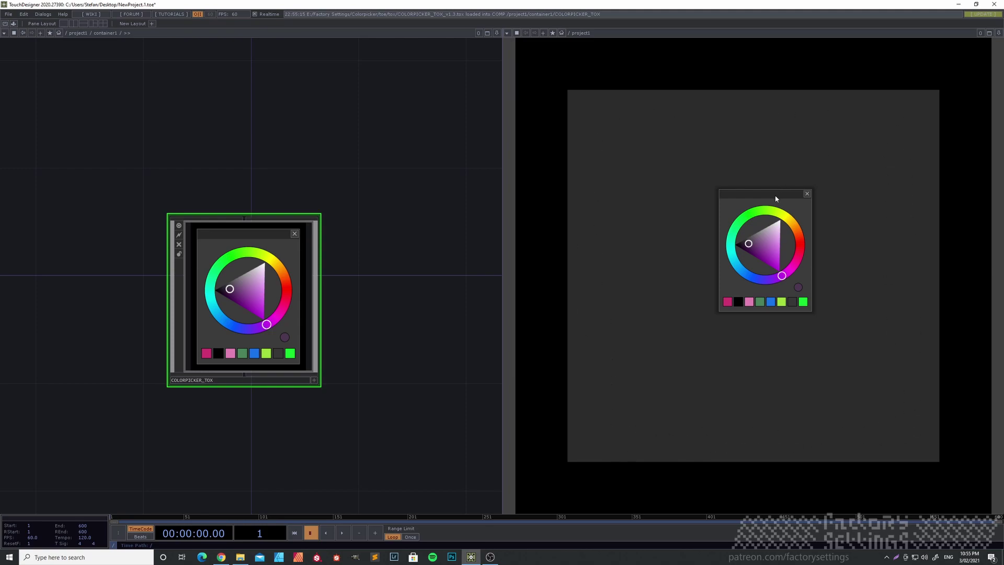
pyautogui.moveTo(776, 199); pyautogui.dragTo(724, 232)
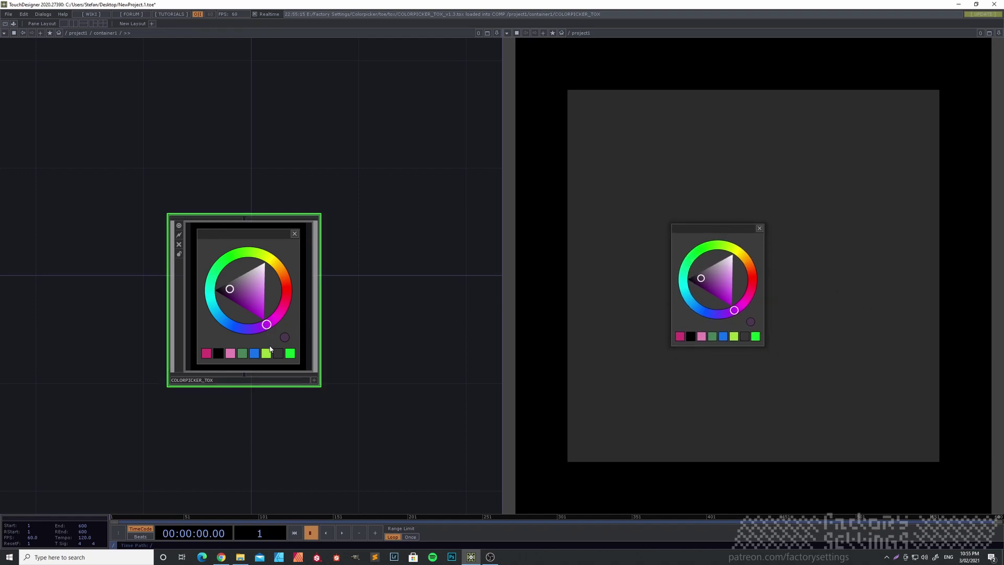
# Step: Open COLORPICKER_TOX's parameters, check its Layout page, and keep Size at 280 by 359
pyautogui.press('p')
pyautogui.moveTo(255, 191); pyautogui.dragTo(194, 208)
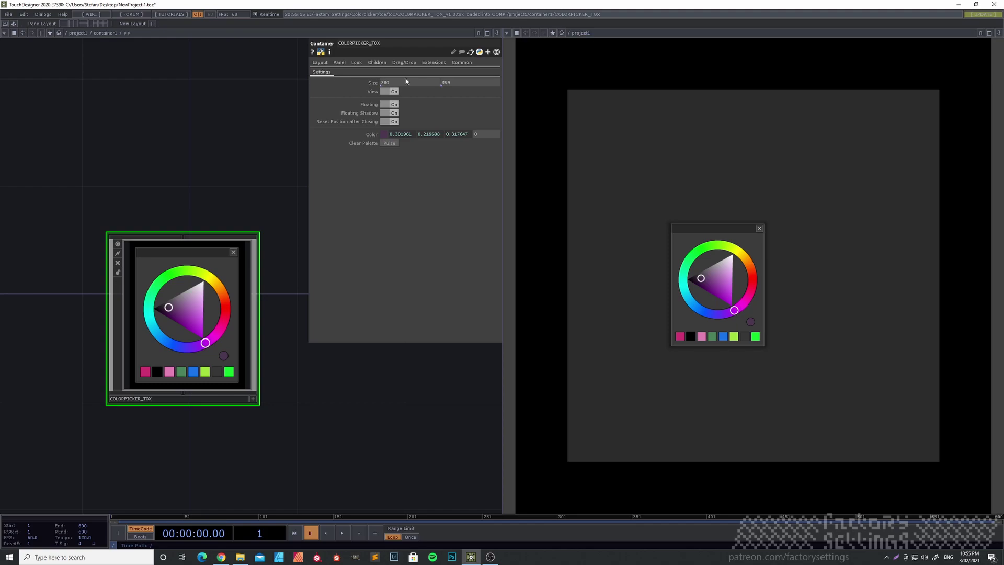
pyautogui.moveTo(398, 83); pyautogui.dragTo(393, 68, button='middle')
pyautogui.click(320, 62)
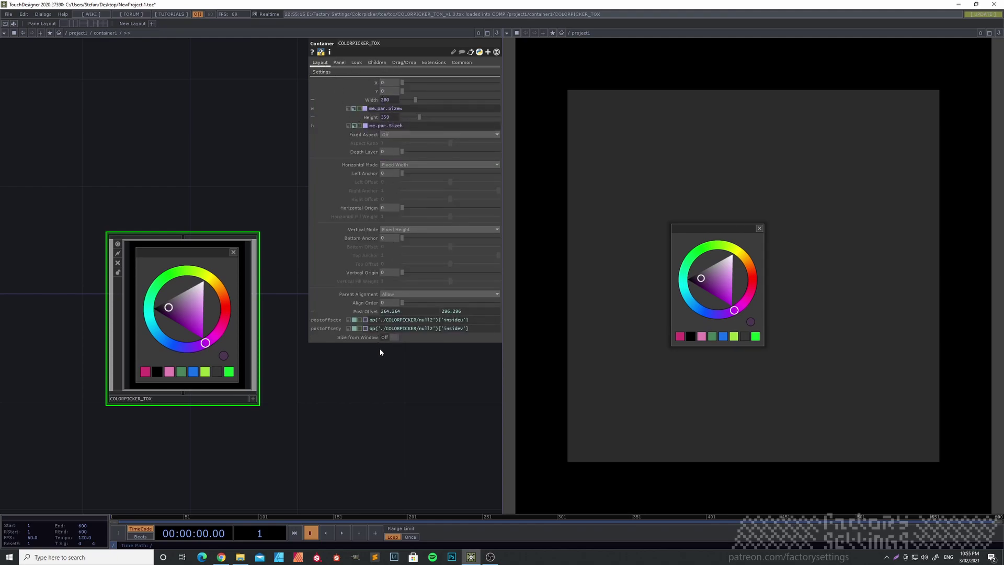
pyautogui.click(323, 73)
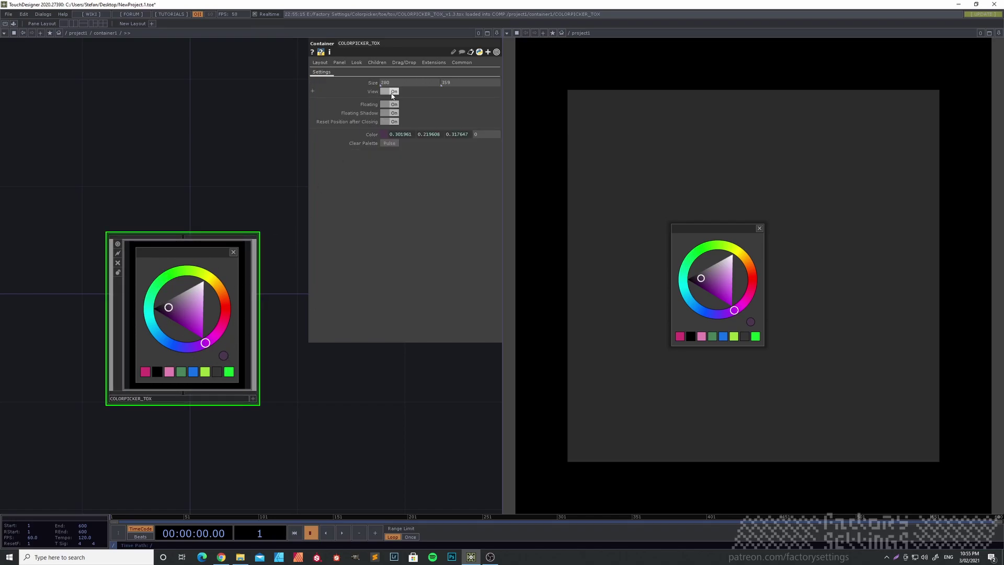
pyautogui.moveTo(402, 83)
pyautogui.mouseDown(button='middle')
pyautogui.moveTo(403, 65)
pyautogui.moveTo(376, 65)
pyautogui.moveTo(403, 70)
pyautogui.mouseUp(button='middle')
# Step: Toggle the colour picker's View parameter off and on twice
pyautogui.click(385, 92)
pyautogui.click(386, 93)
pyautogui.click(385, 93)
pyautogui.click(386, 92)
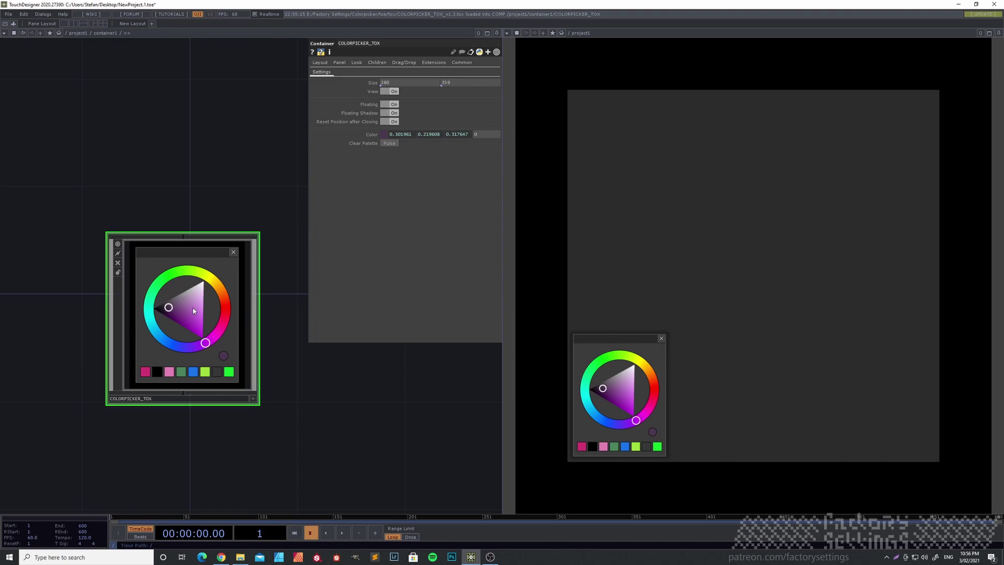
pyautogui.scroll(2, 193, 308)
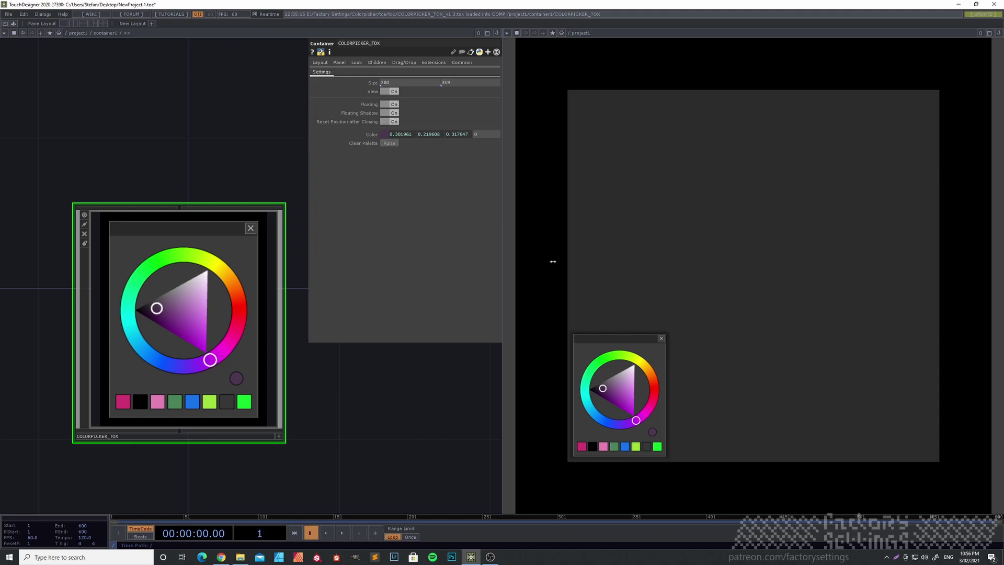
# Step: Pick a magenta colour with floating off, then float the picker, centre it, and close it
pyautogui.click(383, 104)
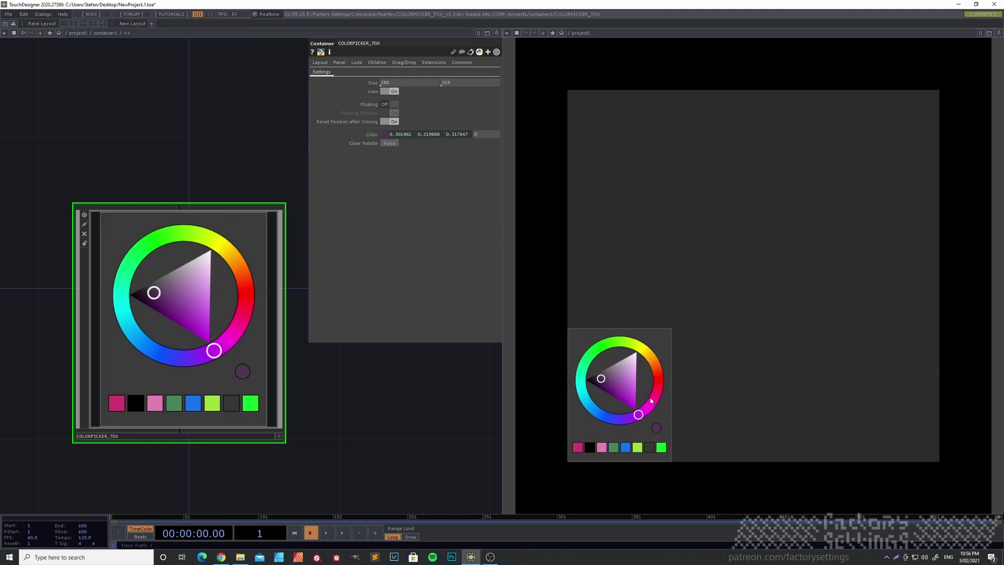
pyautogui.moveTo(610, 381)
pyautogui.mouseDown()
pyautogui.moveTo(626, 399)
pyautogui.moveTo(621, 361)
pyautogui.moveTo(609, 389)
pyautogui.moveTo(578, 358)
pyautogui.moveTo(614, 417)
pyautogui.moveTo(657, 386)
pyautogui.moveTo(624, 376)
pyautogui.moveTo(634, 415)
pyautogui.moveTo(657, 370)
pyautogui.moveTo(622, 370)
pyautogui.moveTo(634, 416)
pyautogui.moveTo(618, 418)
pyautogui.moveTo(655, 396)
pyautogui.mouseUp()
pyautogui.click(620, 378)
pyautogui.click(621, 384)
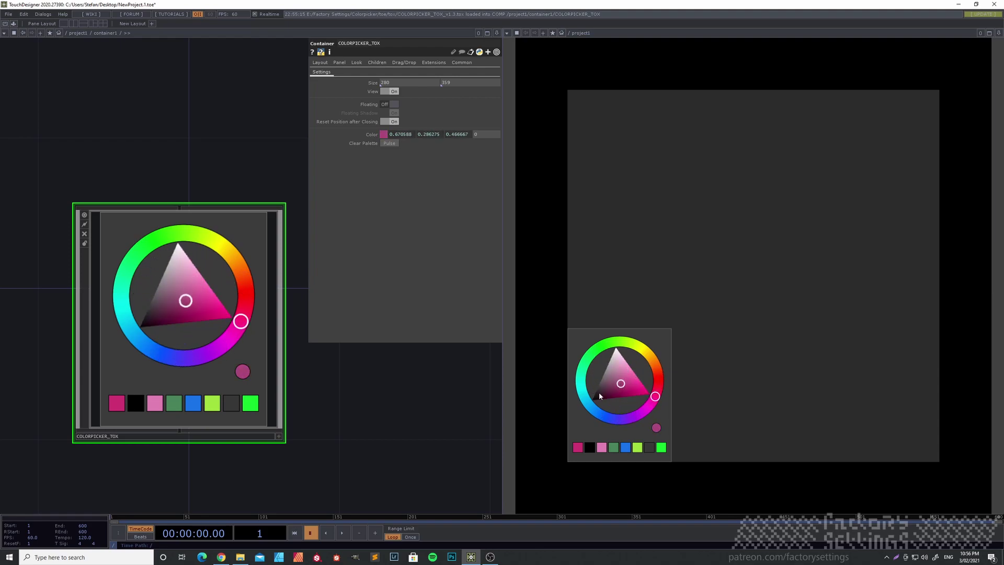
pyautogui.click(394, 104)
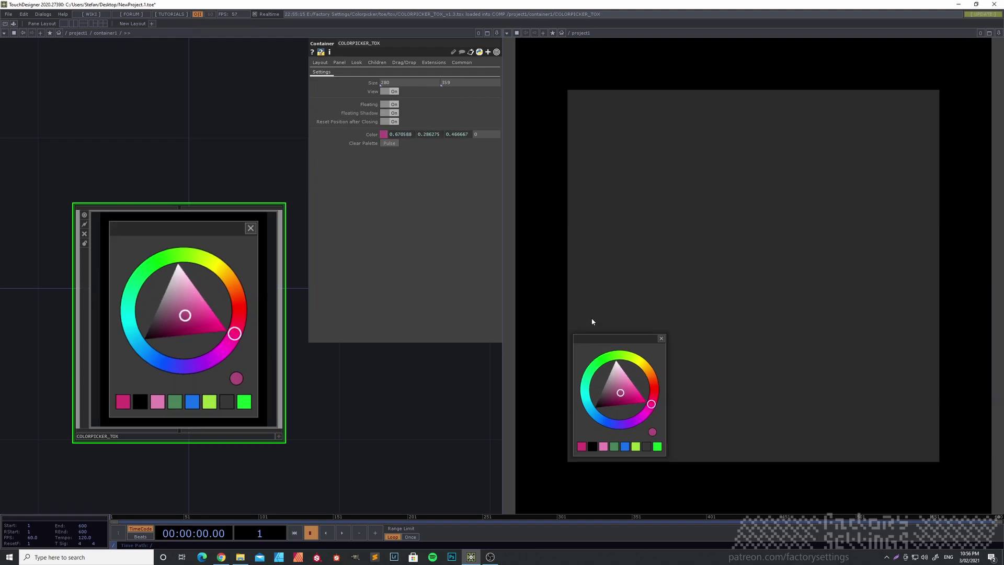
pyautogui.moveTo(613, 343); pyautogui.dragTo(703, 228)
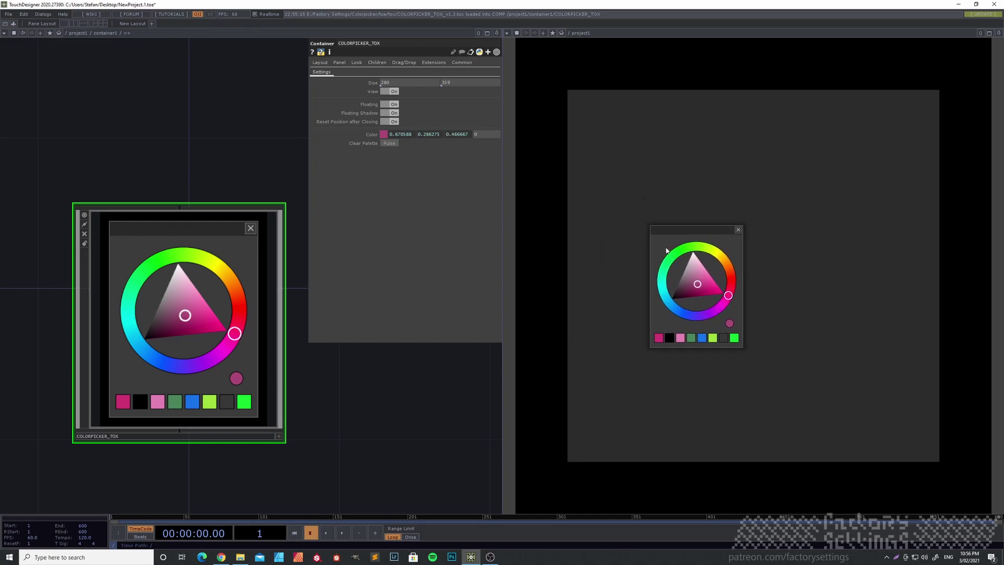
pyautogui.click(739, 230)
# Step: Show the colour picker panel again, toggle it once more, and pan the network
pyautogui.click(397, 92)
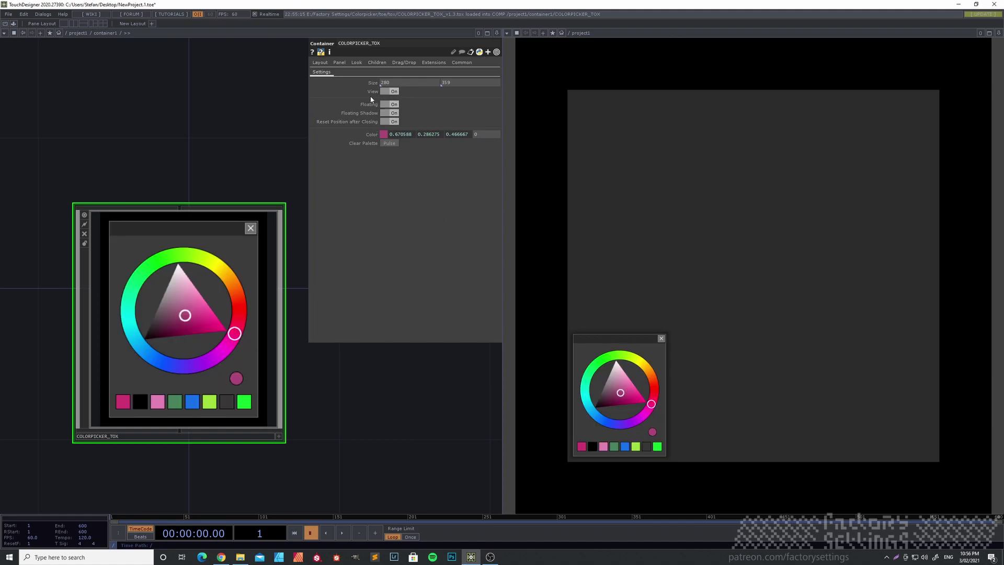
pyautogui.click(385, 93)
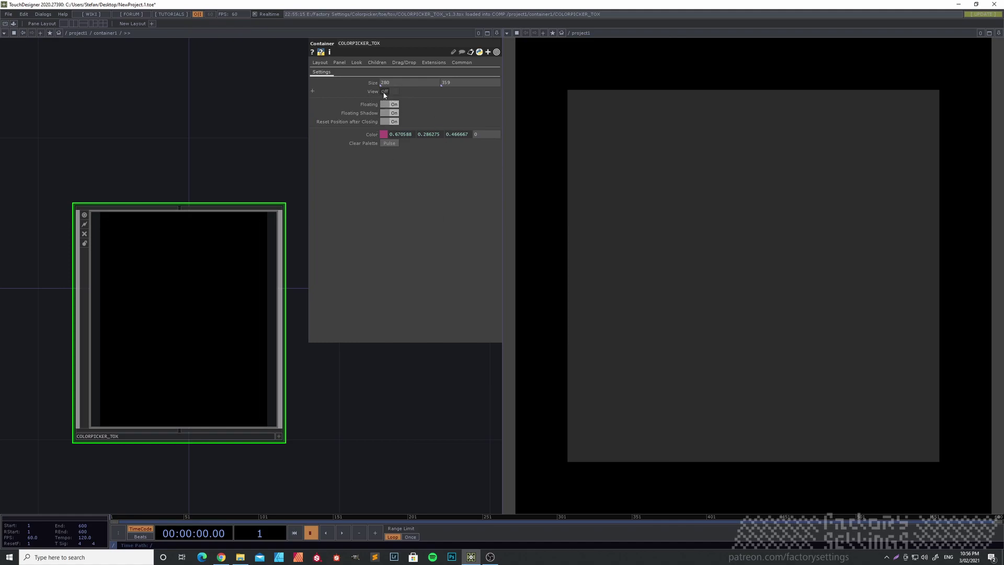
pyautogui.click(385, 93)
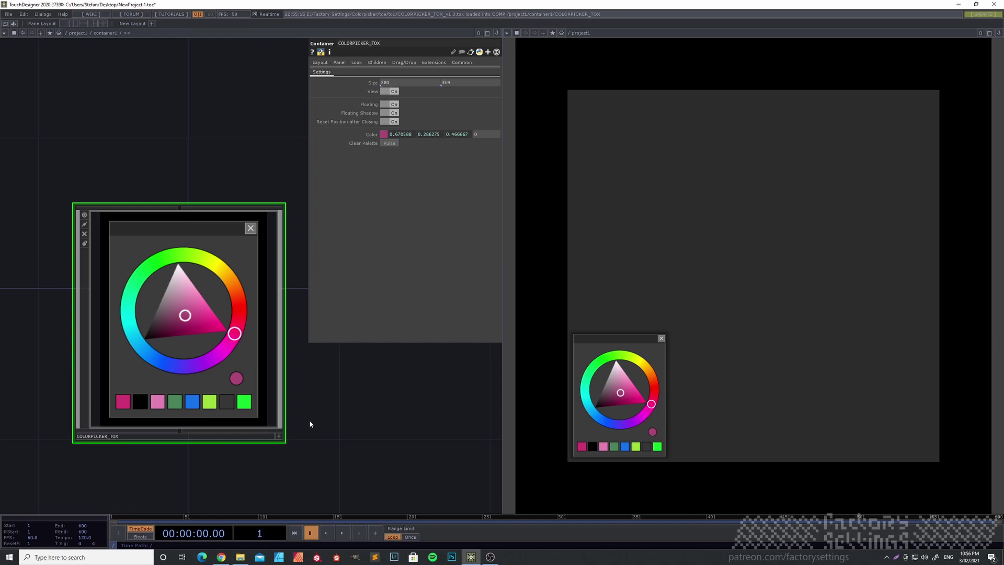
pyautogui.scroll(-3, 311, 421)
pyautogui.moveTo(352, 455); pyautogui.dragTo(315, 384)
pyautogui.scroll(-2, 314, 382)
pyautogui.moveTo(265, 361); pyautogui.dragTo(185, 400)
# Step: Create a Container COMP and duplicate it with copy and paste
pyautogui.press('Tab')
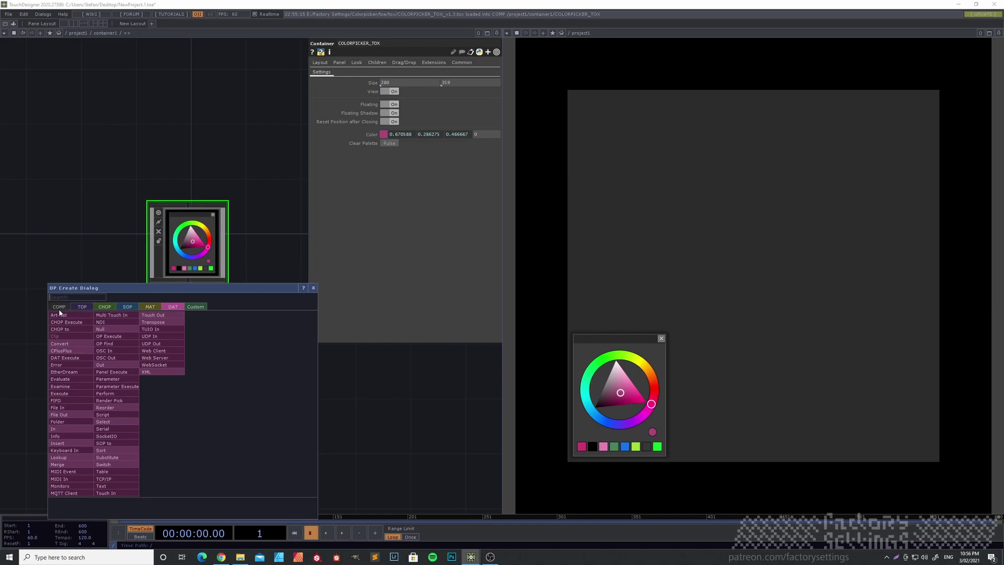
pyautogui.click(59, 306)
pyautogui.click(127, 325)
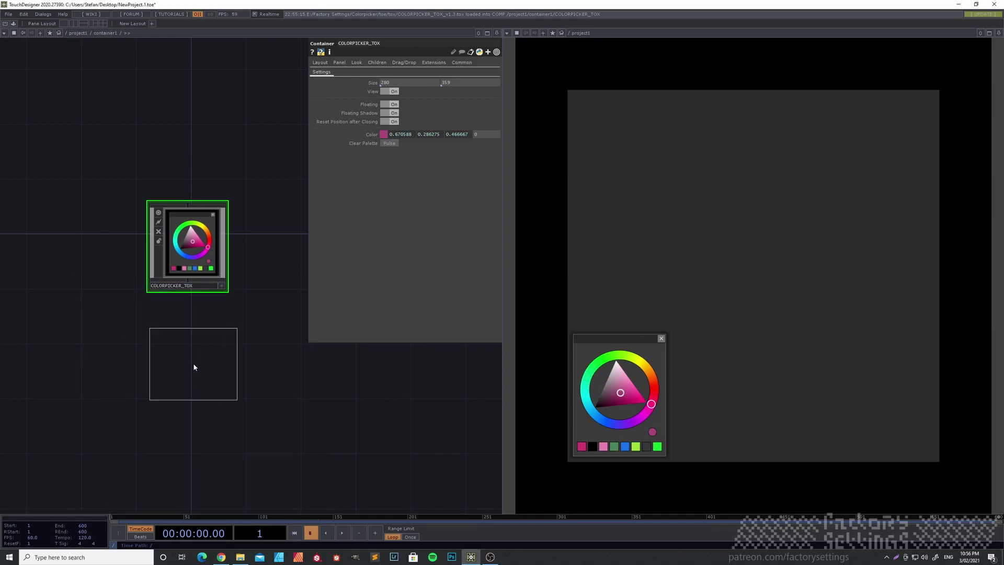
pyautogui.click(193, 363)
pyautogui.moveTo(188, 381); pyautogui.dragTo(153, 342)
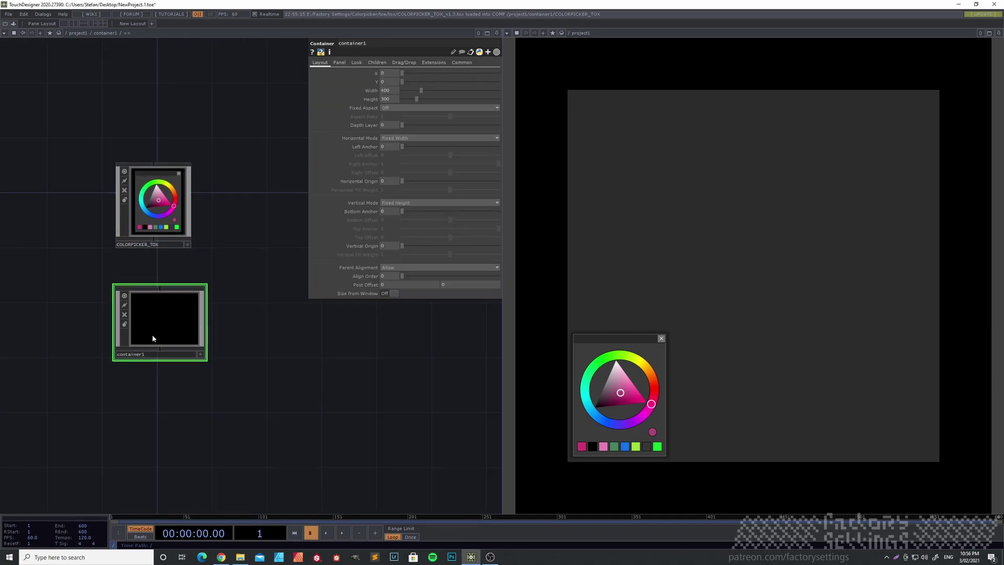
pyautogui.hotkey('ctrl', 'c')
pyautogui.hotkey('ctrl', 'v')
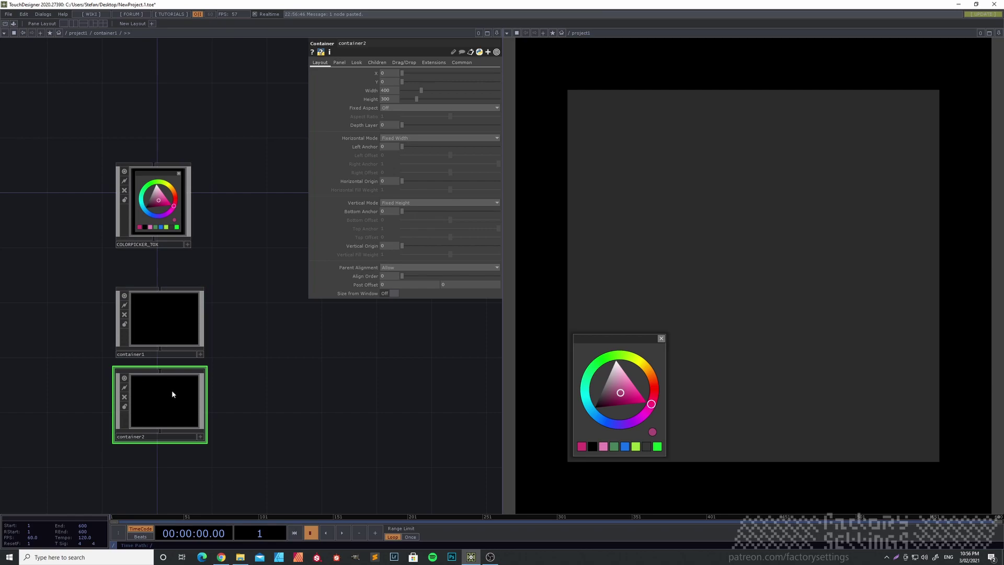
# Step: Set container1's size to 1000 by 950
pyautogui.scroll(2, 161, 324)
pyautogui.click(163, 326)
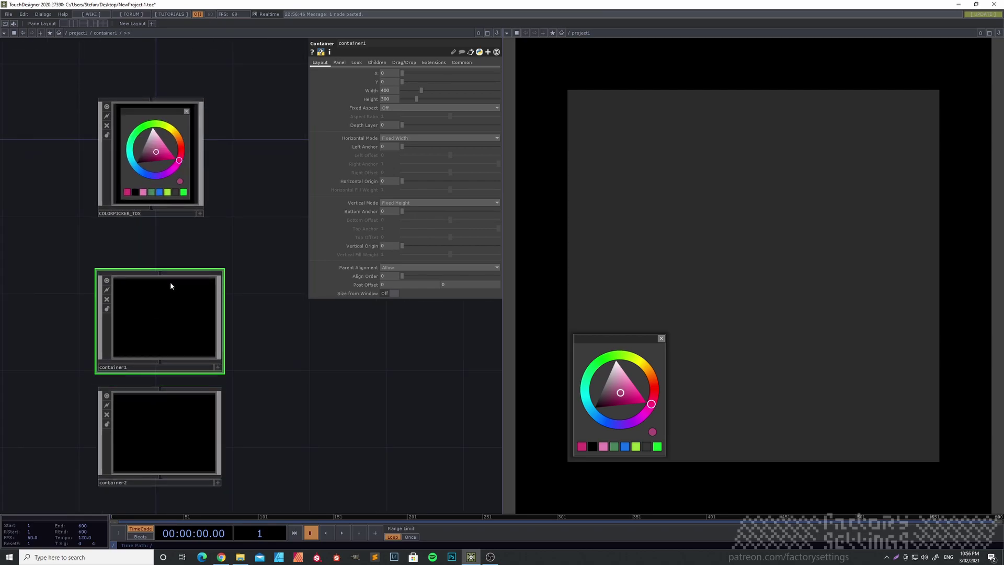
pyautogui.write('0')
pyautogui.press('Return')
pyautogui.doubleClick(387, 99)
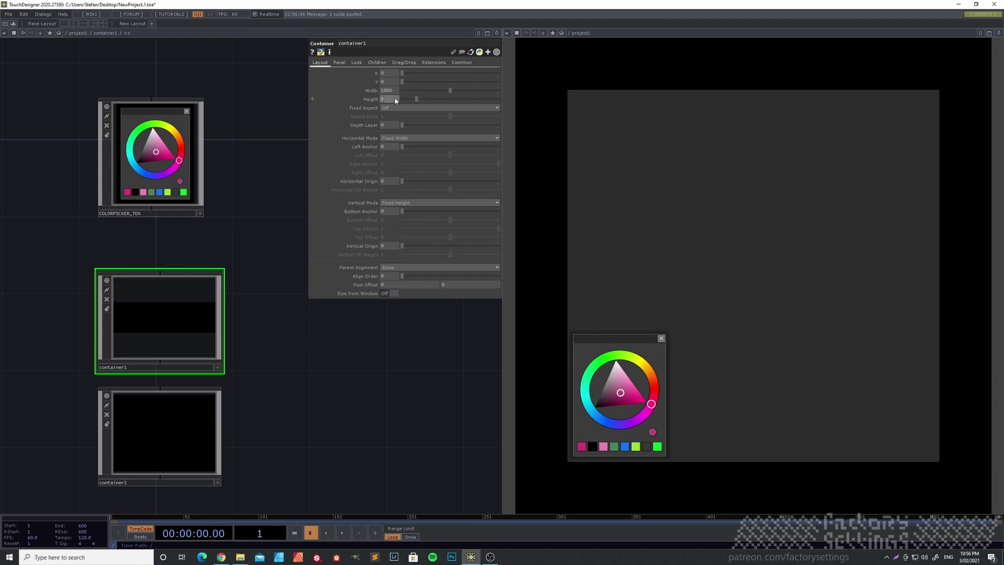
pyautogui.write('950')
pyautogui.press('Return')
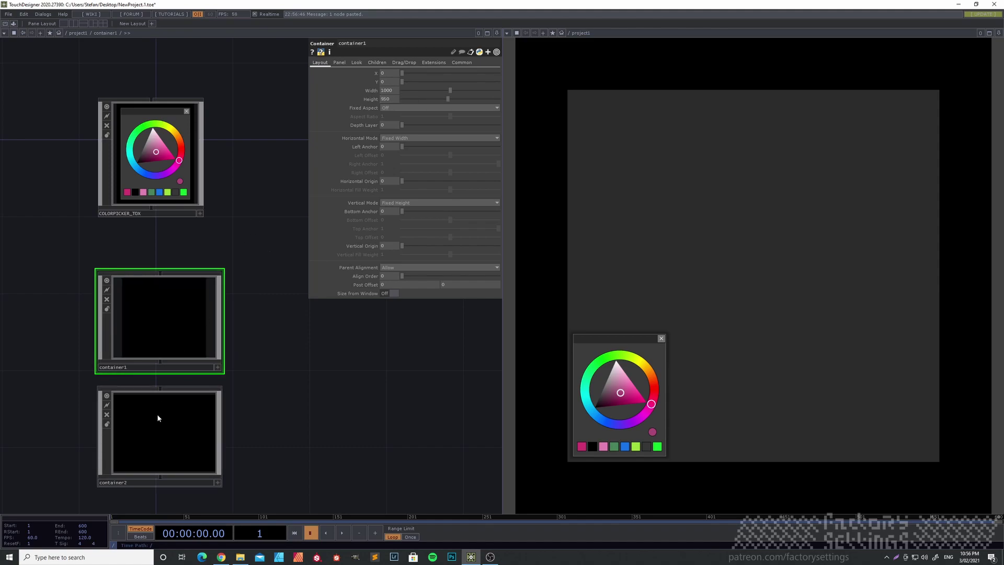
# Step: Set container2's size to 1000 by 50
pyautogui.click(157, 414)
pyautogui.doubleClick(387, 90)
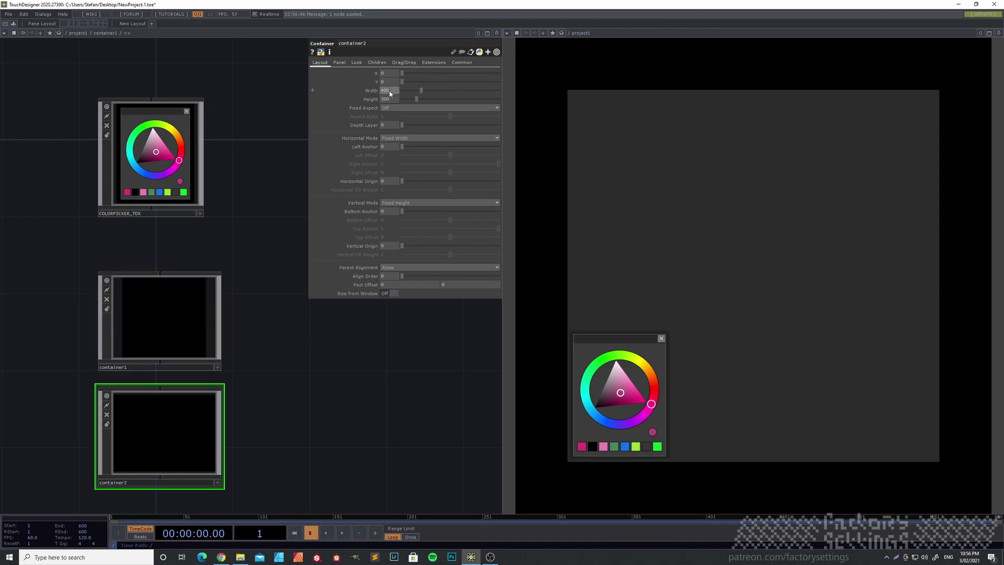
pyautogui.write('1000')
pyautogui.press('Return')
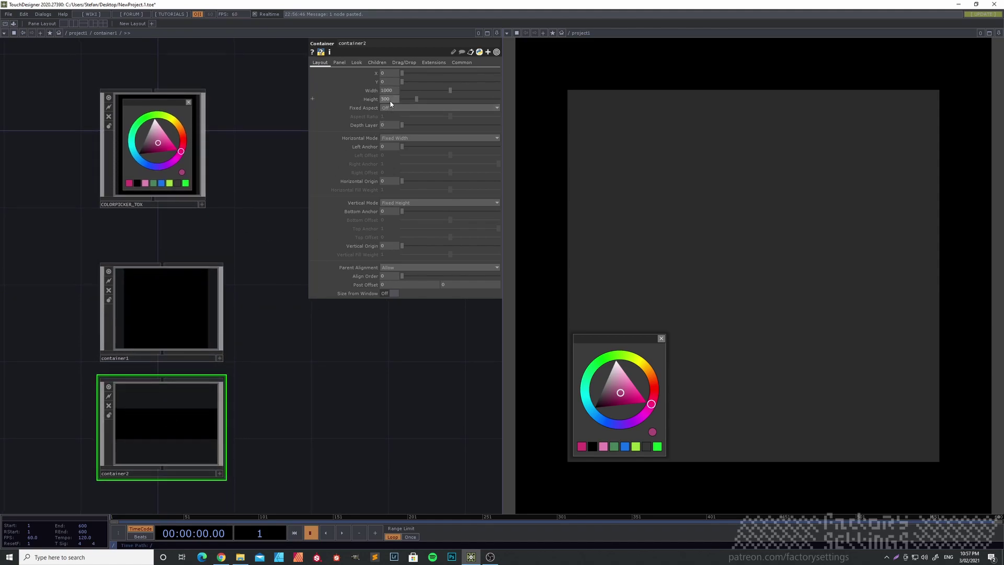
pyautogui.write('50')
pyautogui.press('Return')
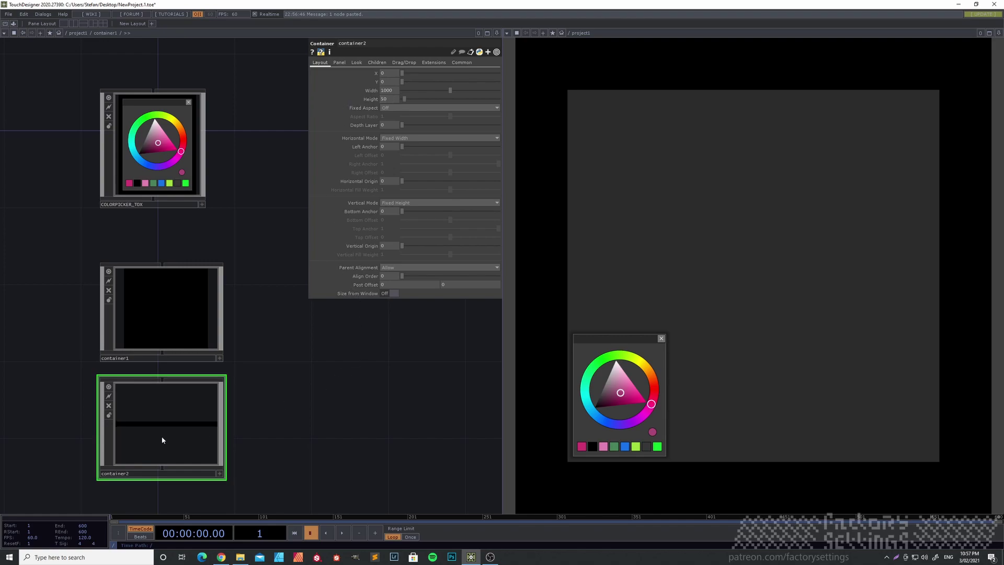
# Step: Add a Button COMP inside container2 and return to the parent network
pyautogui.press('i')
pyautogui.press('Tab')
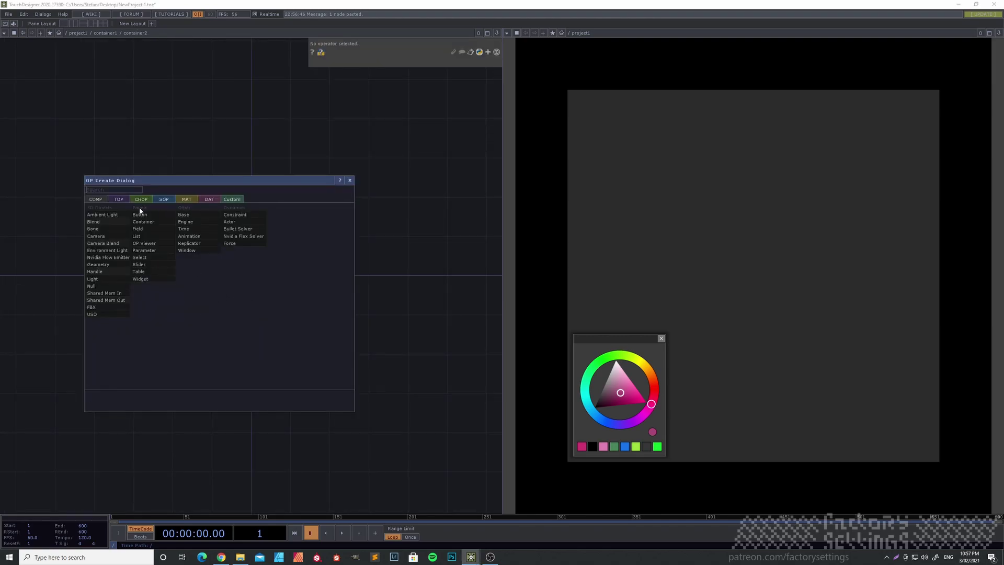
pyautogui.click(149, 215)
pyautogui.click(247, 278)
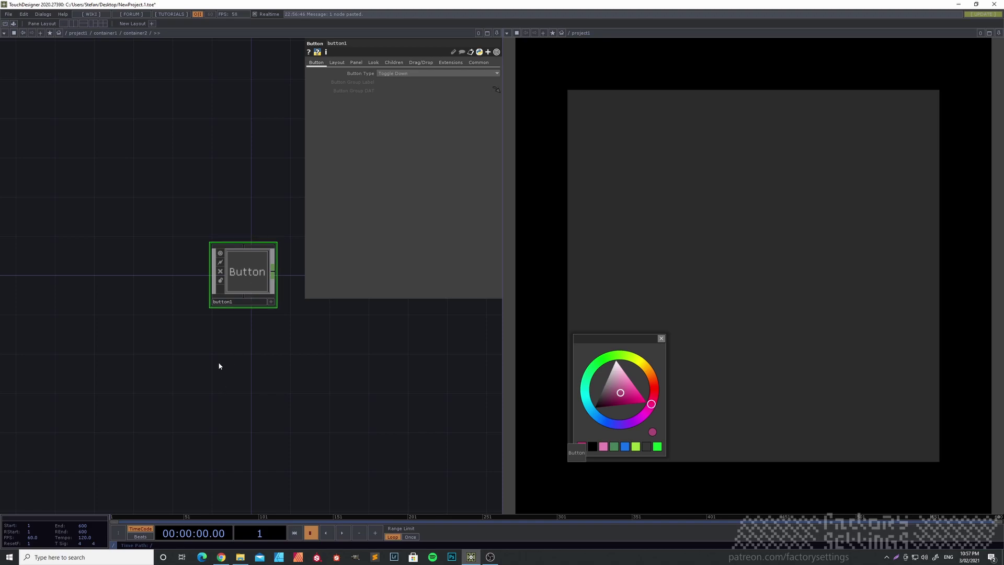
pyautogui.press('u')
pyautogui.click(183, 179)
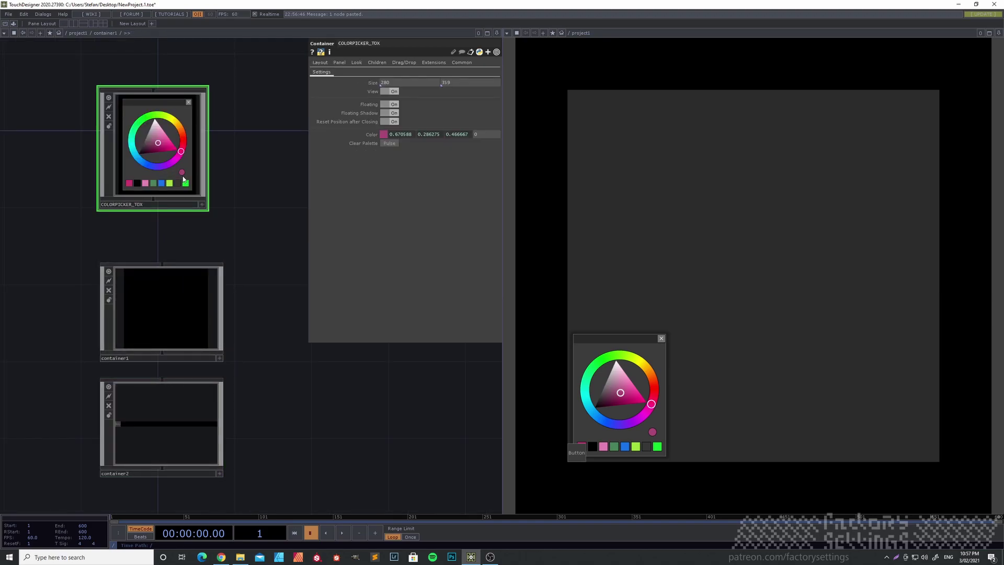
# Step: Cut COLORPICKER_TOX and paste it inside container1, moving the picker toward the centre
pyautogui.press('Delete')
pyautogui.click(173, 303)
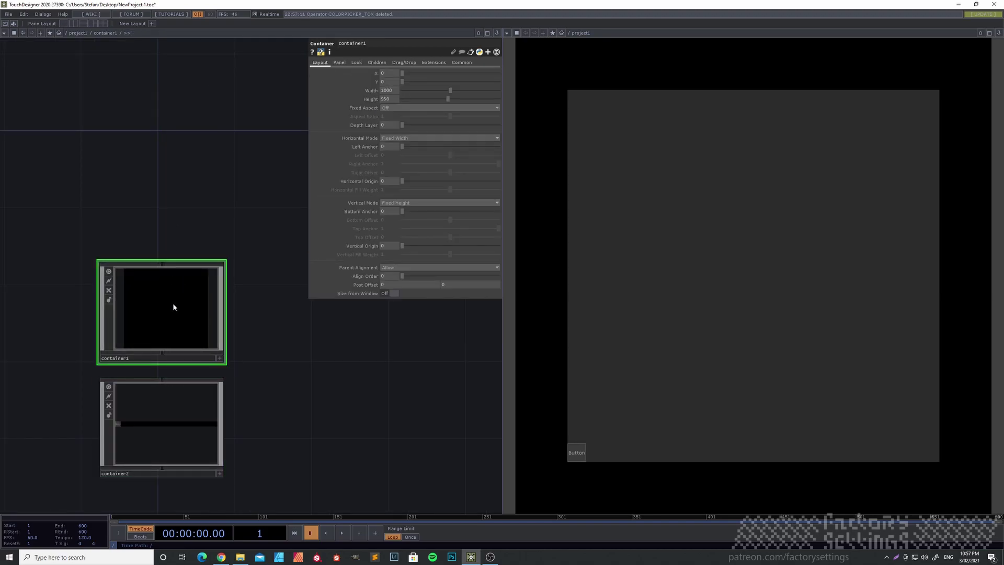
pyautogui.press('i')
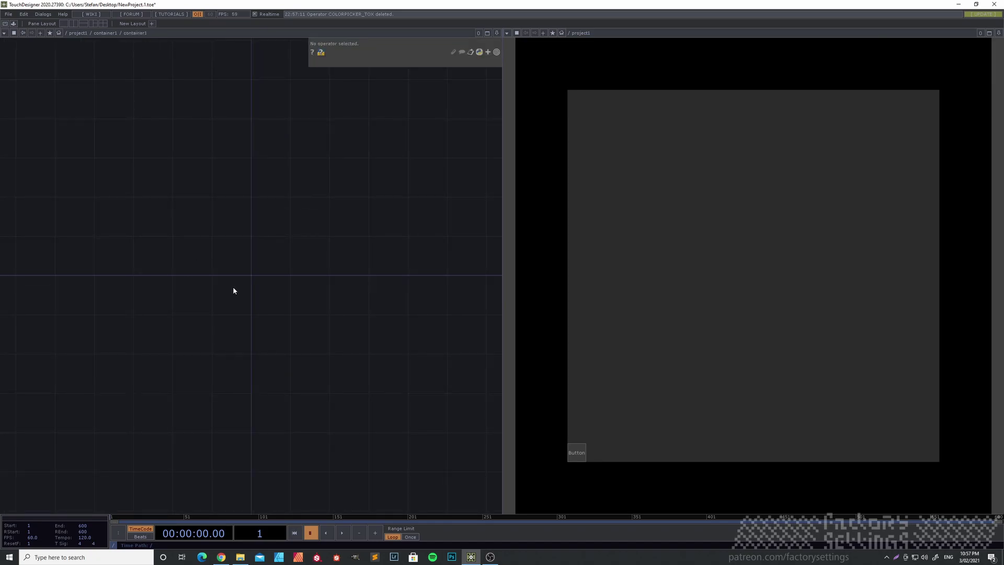
pyautogui.hotkey('ctrl', 'v')
pyautogui.moveTo(606, 342); pyautogui.dragTo(652, 221)
pyautogui.press('u')
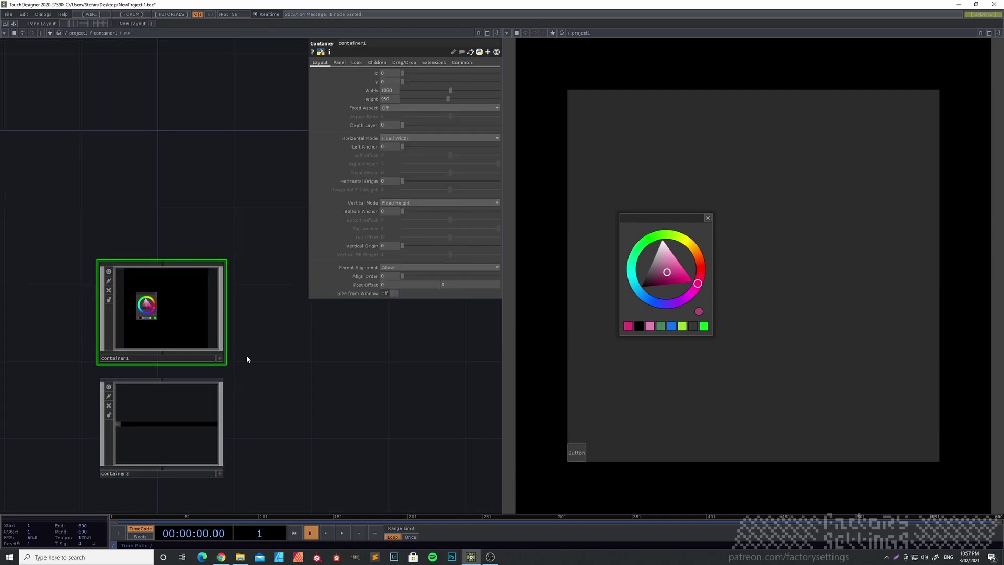
# Step: Set container1's Children Align to Top to Bottom and reposition the colour picker
pyautogui.scroll(5, 287, 375)
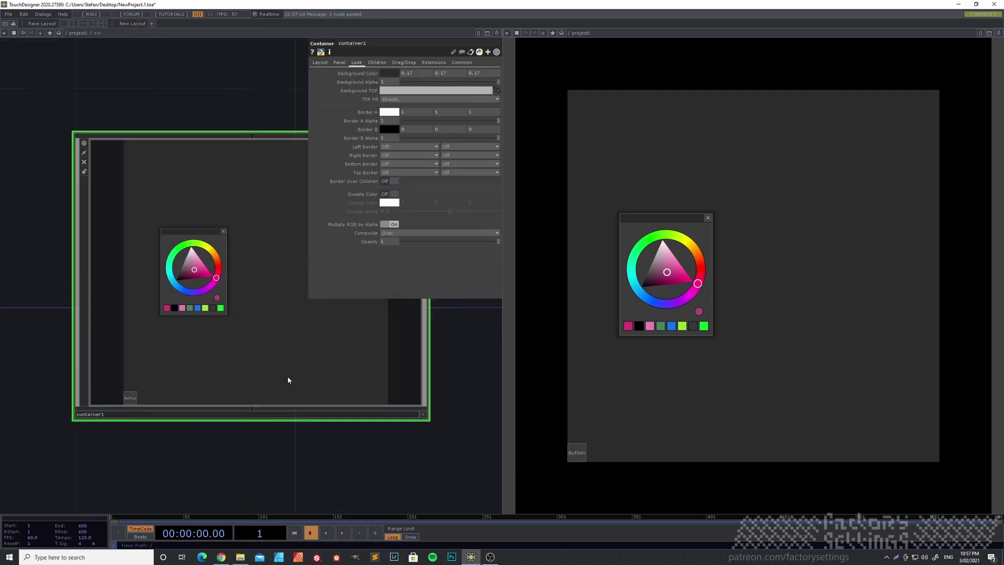
pyautogui.click(378, 63)
pyautogui.click(394, 73)
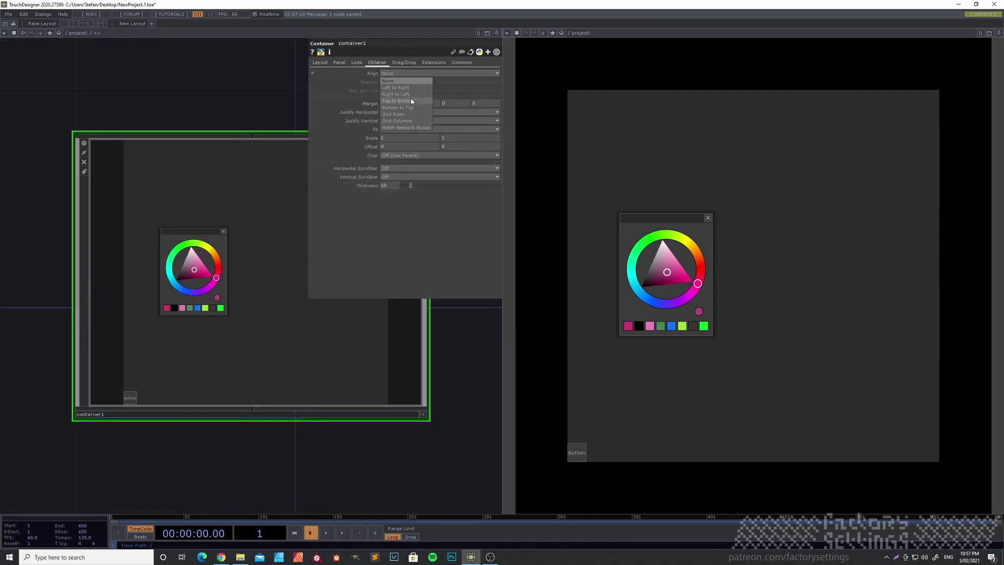
pyautogui.click(411, 102)
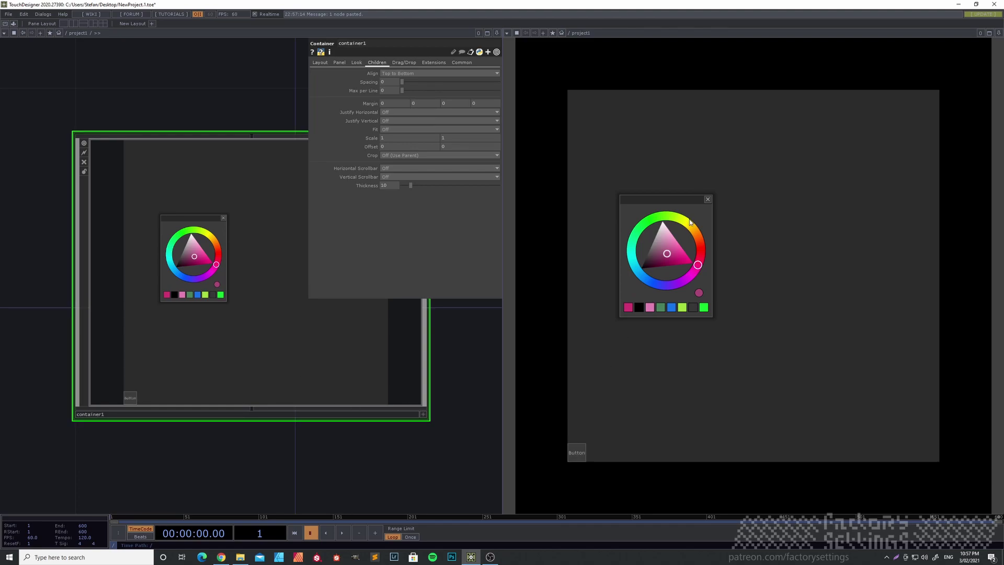
pyautogui.moveTo(681, 200); pyautogui.dragTo(689, 260)
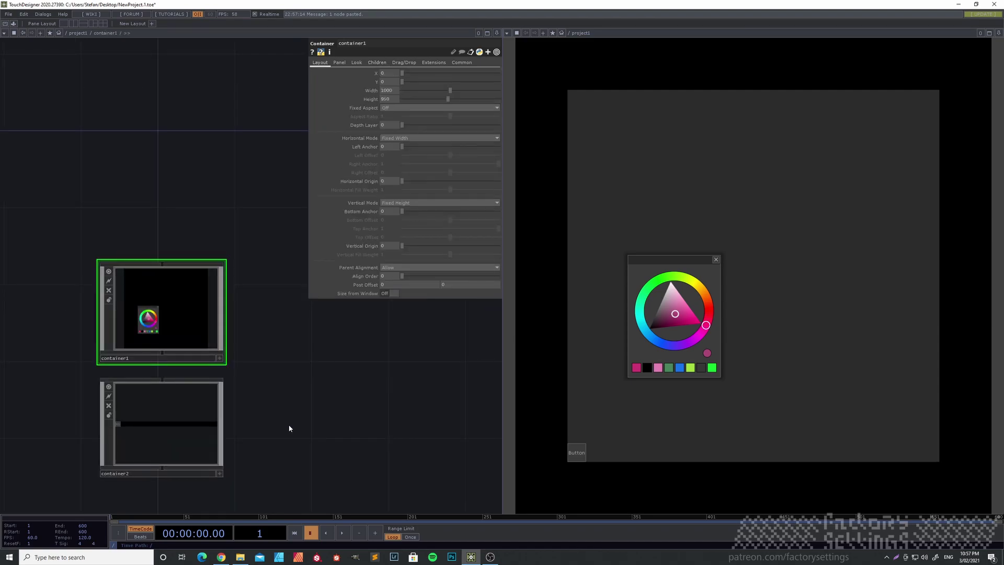
pyautogui.press('i')
pyautogui.scroll(3, 184, 328)
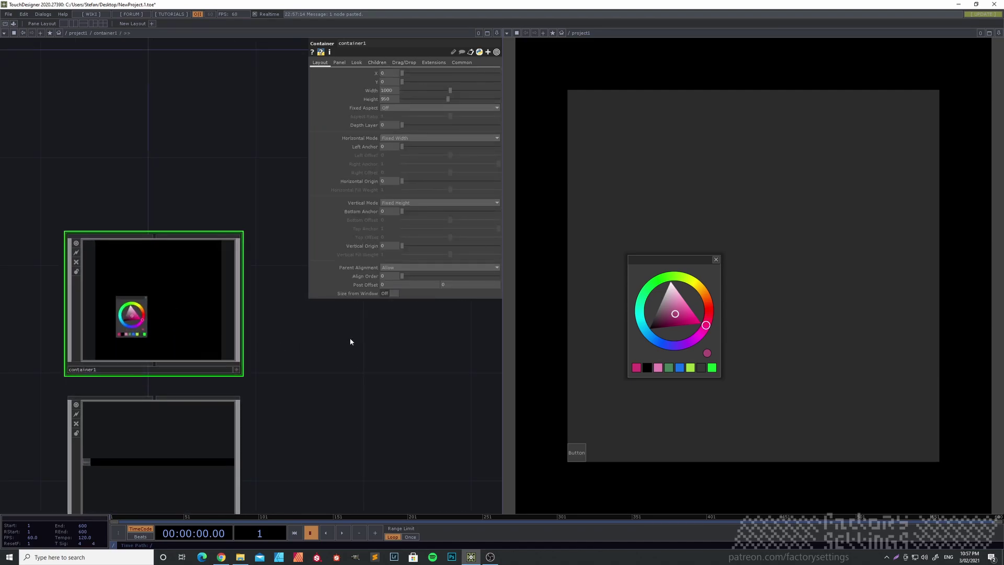
pyautogui.moveTo(678, 259); pyautogui.dragTo(683, 281)
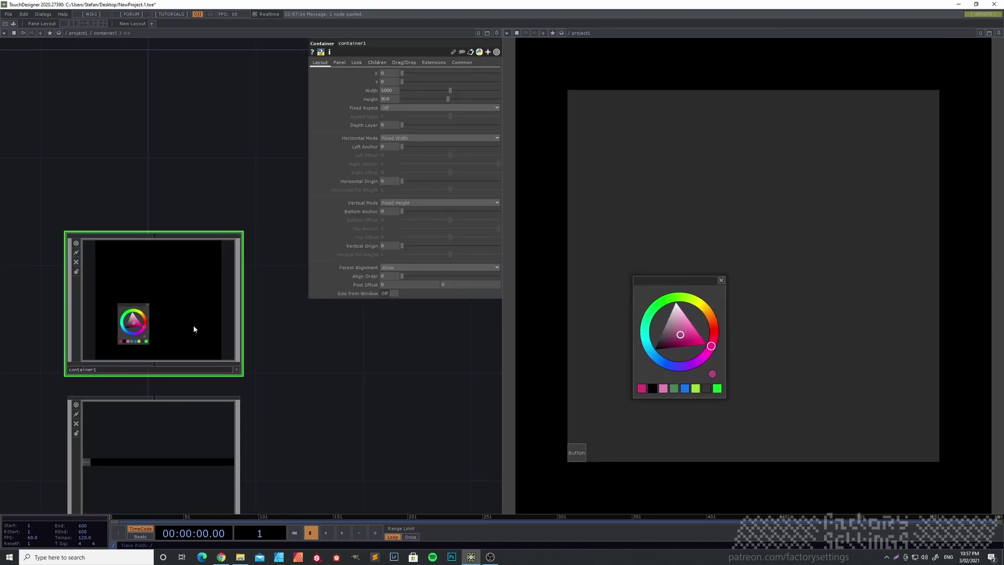
# Step: Set child Crop to On and drag the colour picker down-left
pyautogui.press('u')
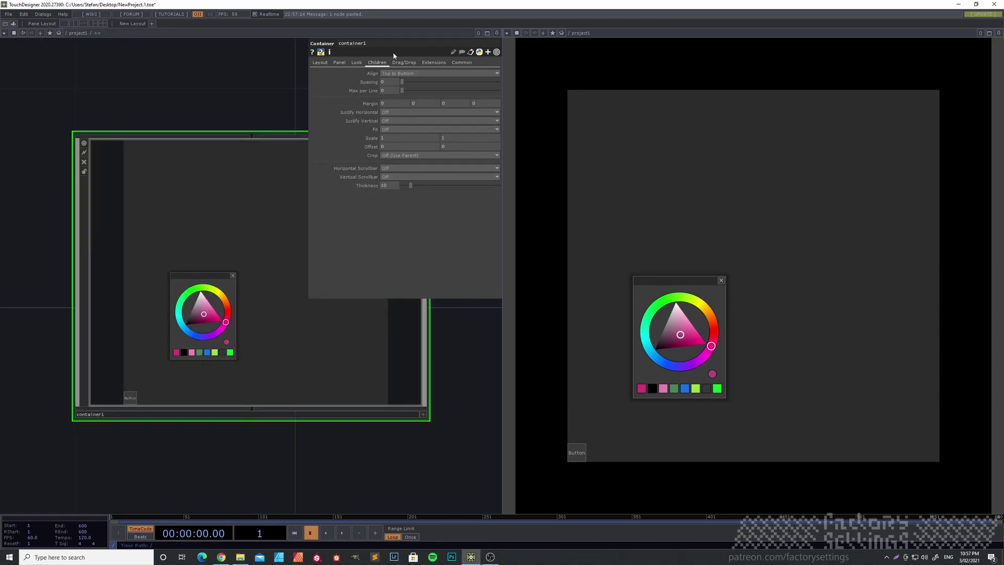
pyautogui.click(399, 155)
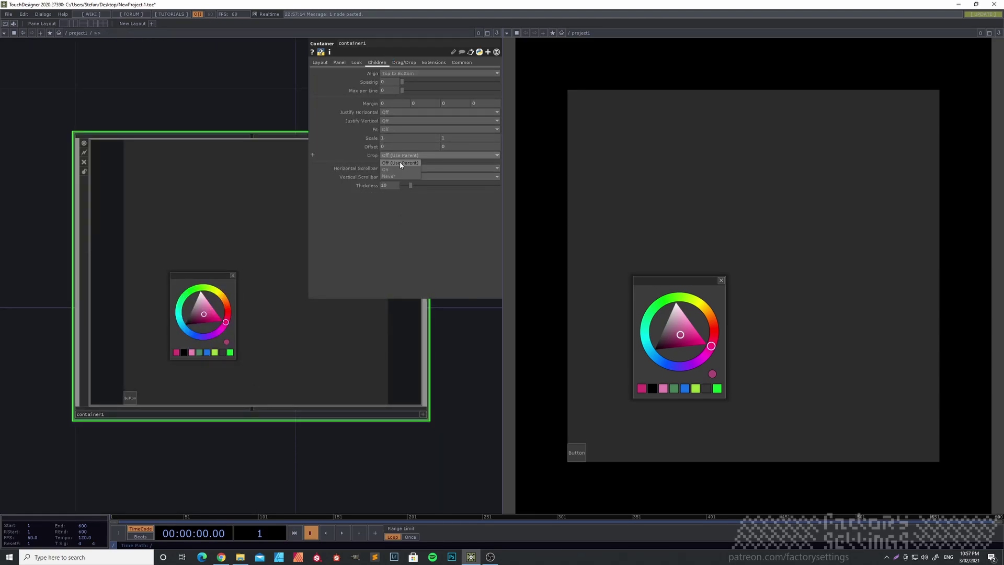
pyautogui.click(399, 170)
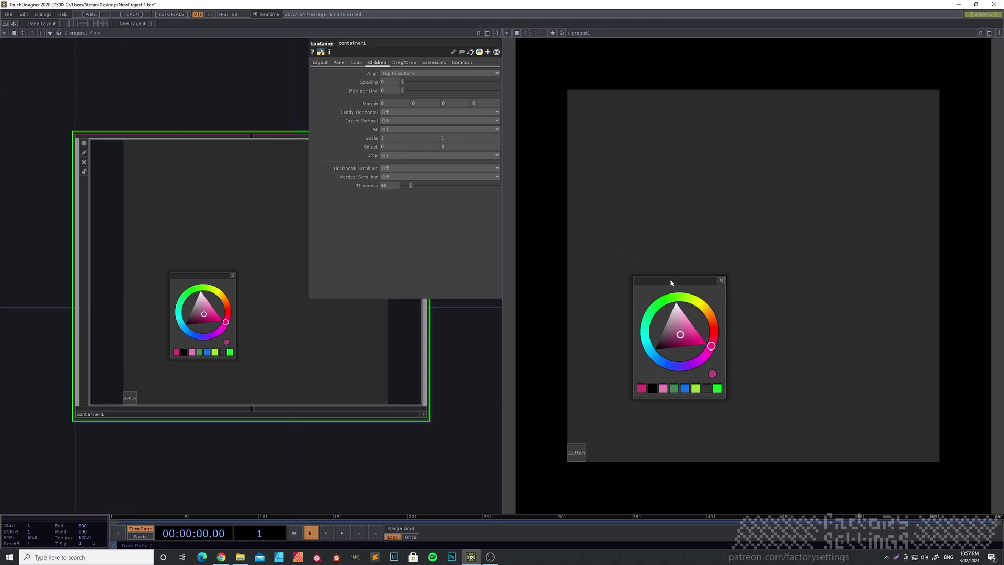
pyautogui.moveTo(672, 280); pyautogui.dragTo(611, 371)
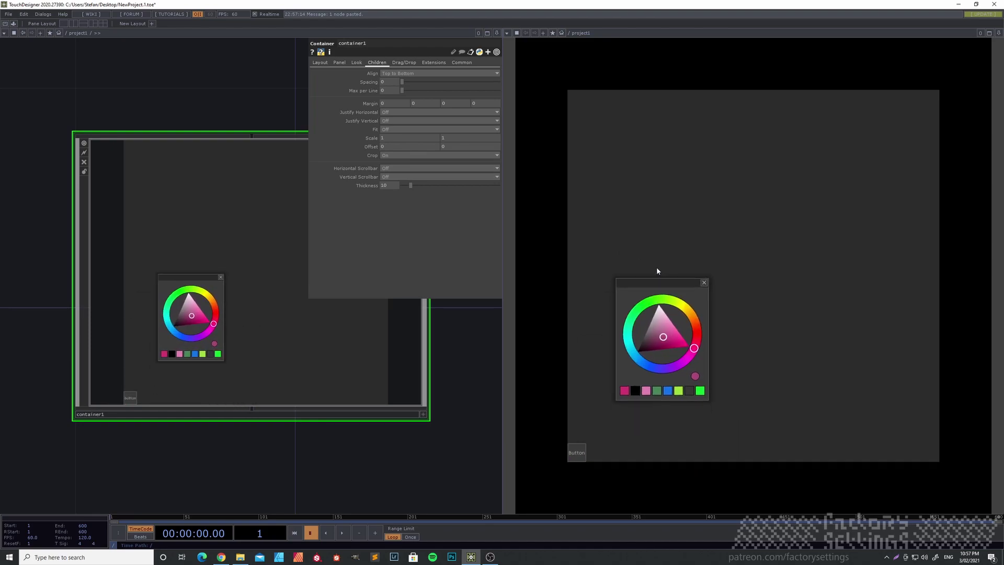
pyautogui.press('i')
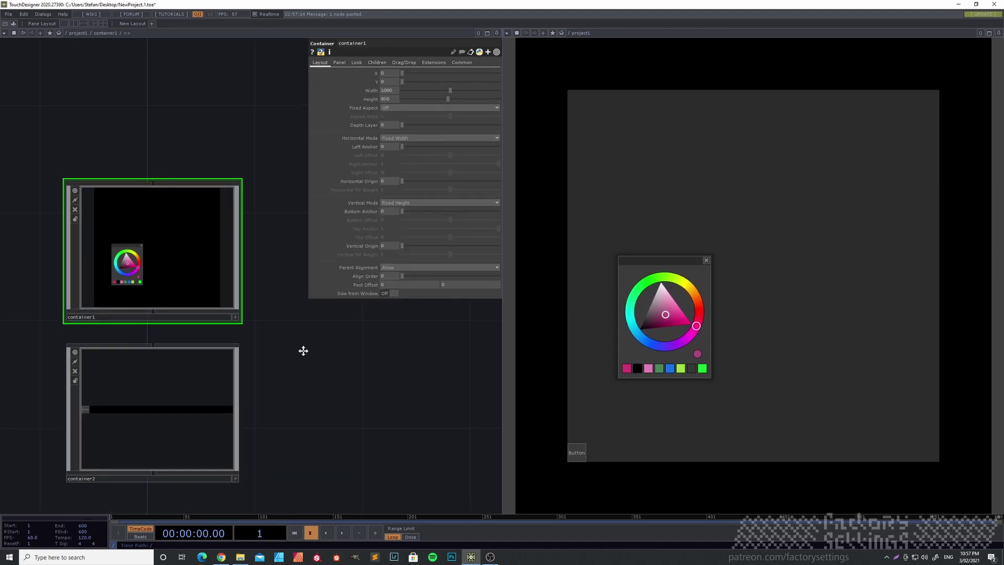
# Step: Turn child cropping on for container1 and container2, then move the picker within the panel
pyautogui.click(379, 63)
pyautogui.click(403, 156)
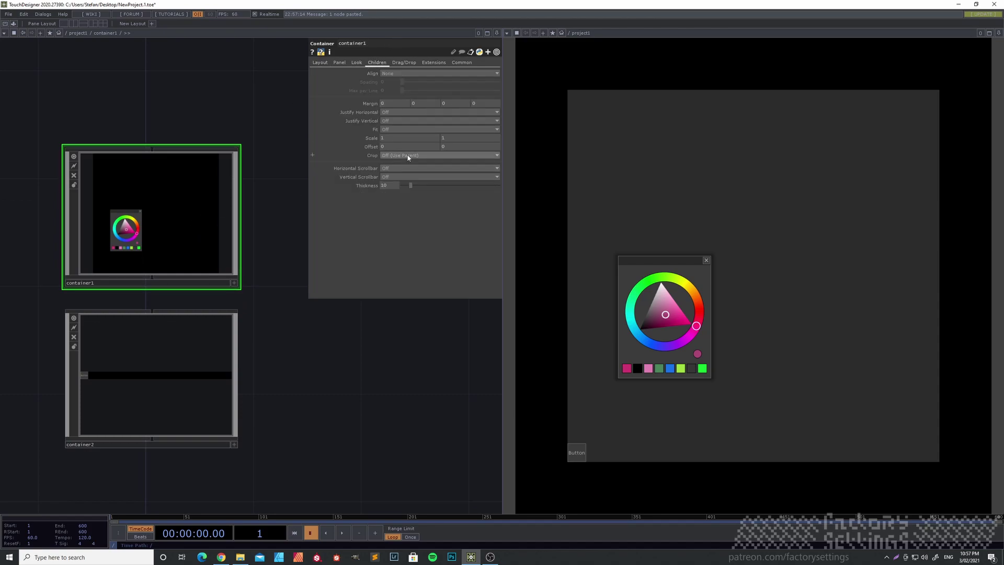
pyautogui.click(403, 173)
pyautogui.click(164, 402)
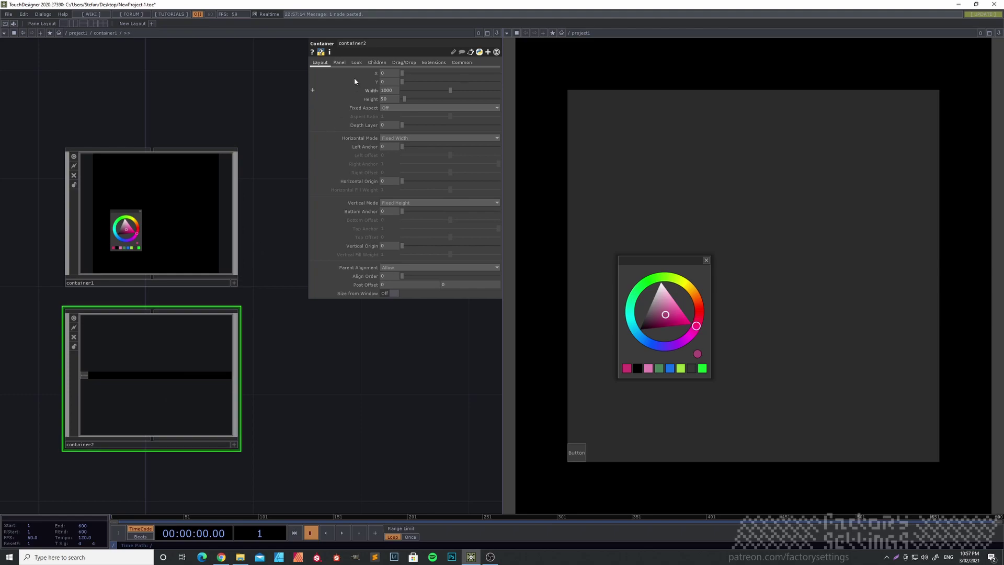
pyautogui.click(396, 156)
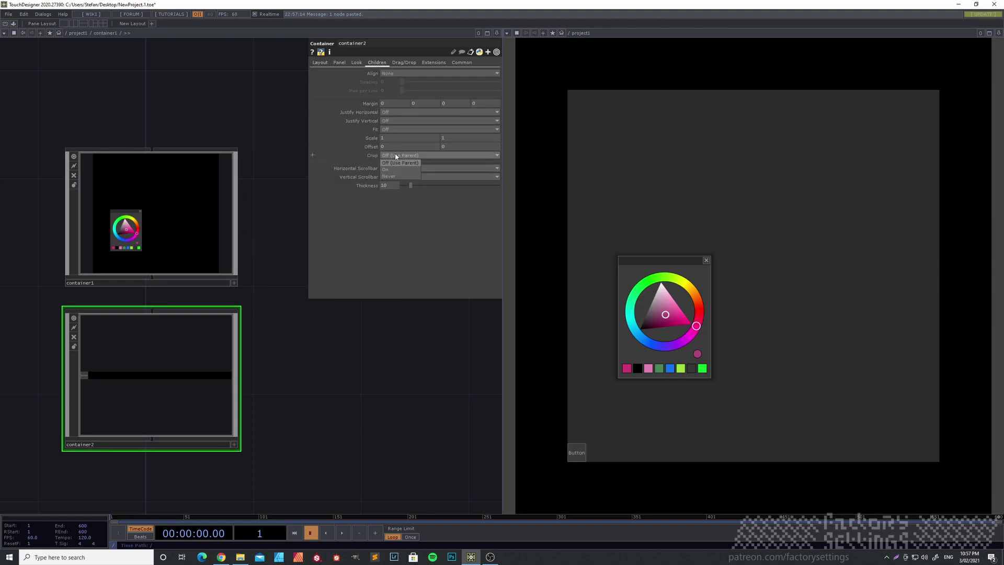
pyautogui.click(403, 174)
pyautogui.moveTo(667, 258); pyautogui.dragTo(703, 197)
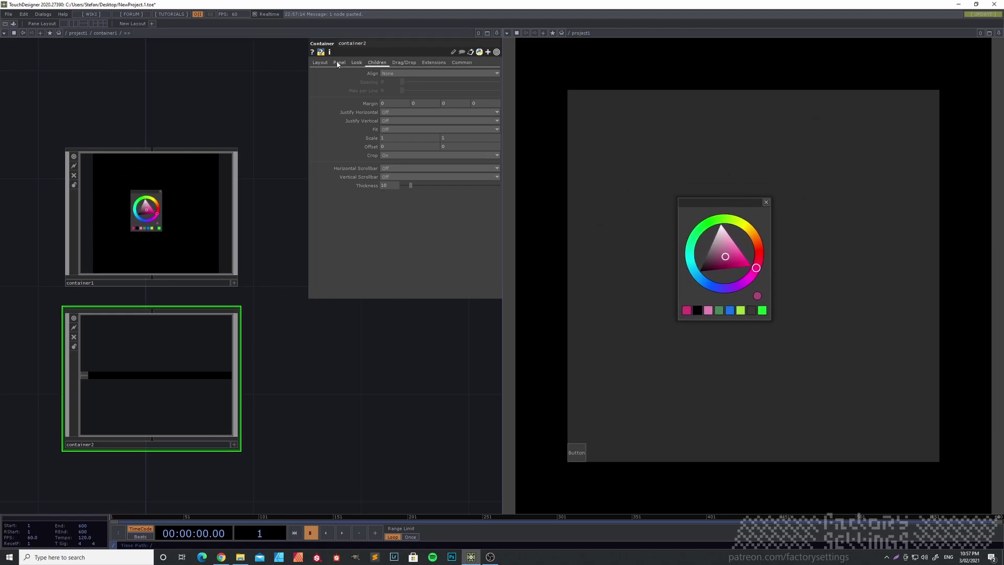
# Step: Set container2's Background Alpha to 1 and Background Color to 0.25, 0.25, 0.25
pyautogui.click(356, 63)
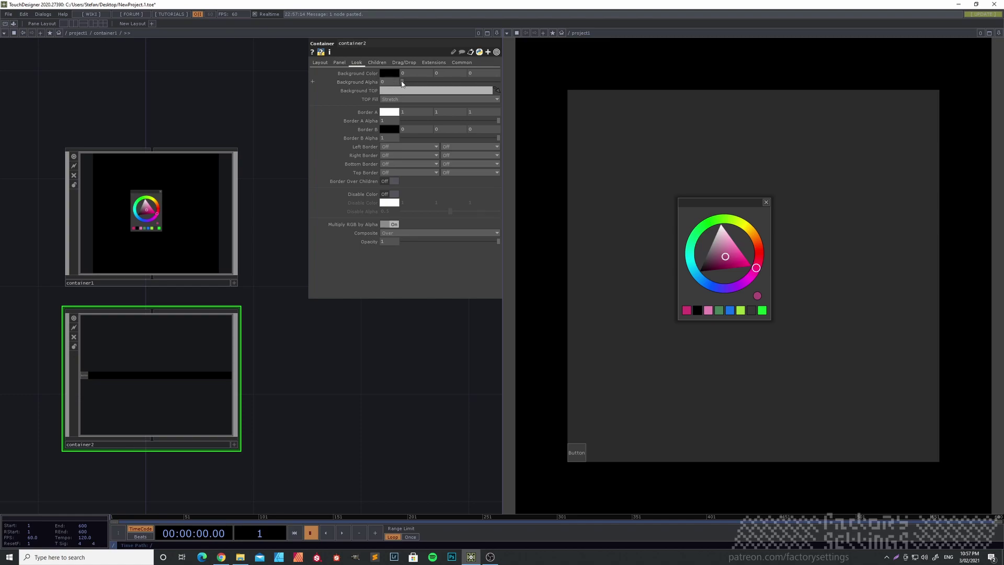
pyautogui.moveTo(405, 84); pyautogui.dragTo(499, 84)
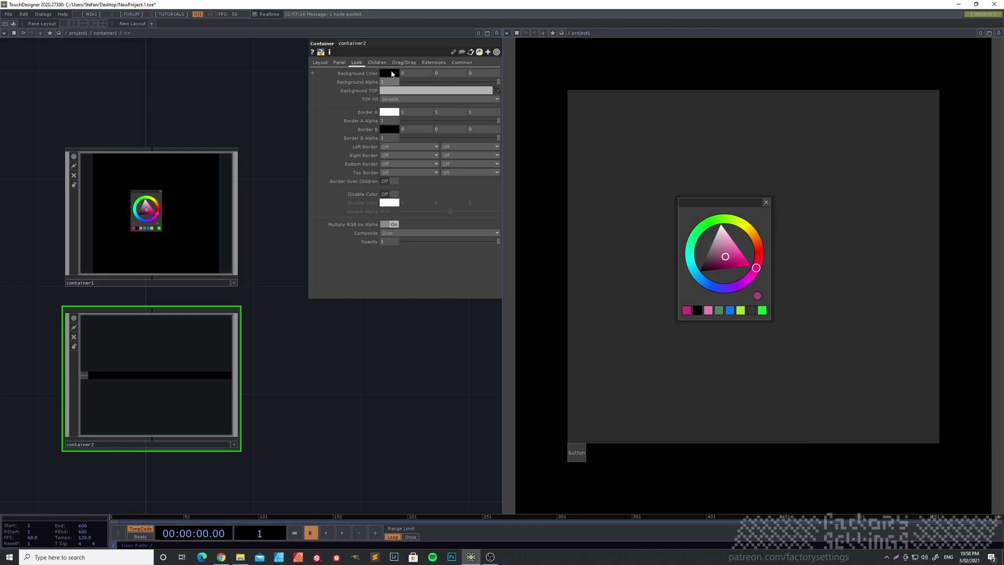
pyautogui.middleClick(372, 76)
pyautogui.moveTo(374, 79); pyautogui.dragTo(371, 62, button='middle')
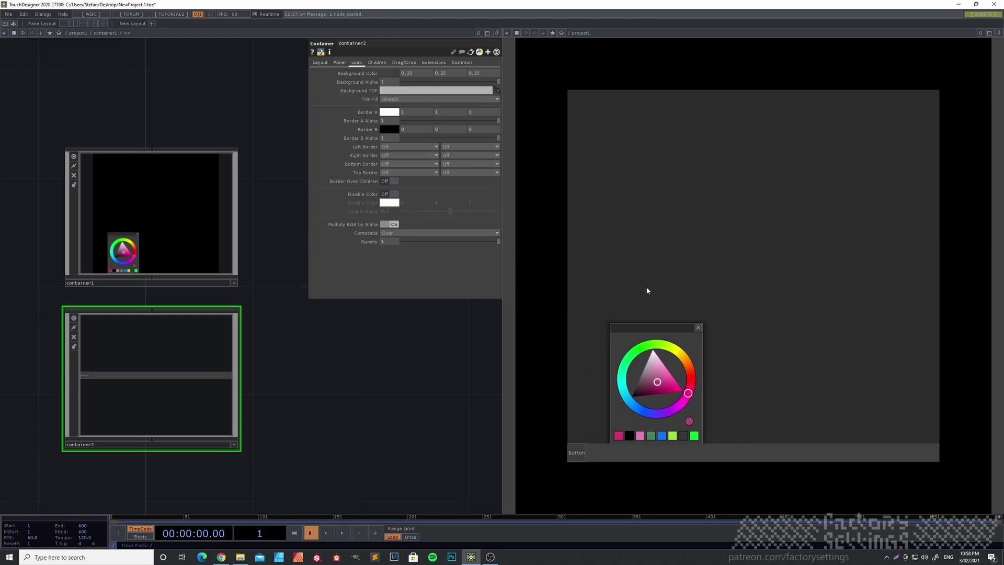
# Step: Add a CHOP Execute DAT, chopexec1, inside container2
pyautogui.doubleClick(223, 420)
pyautogui.press('Tab')
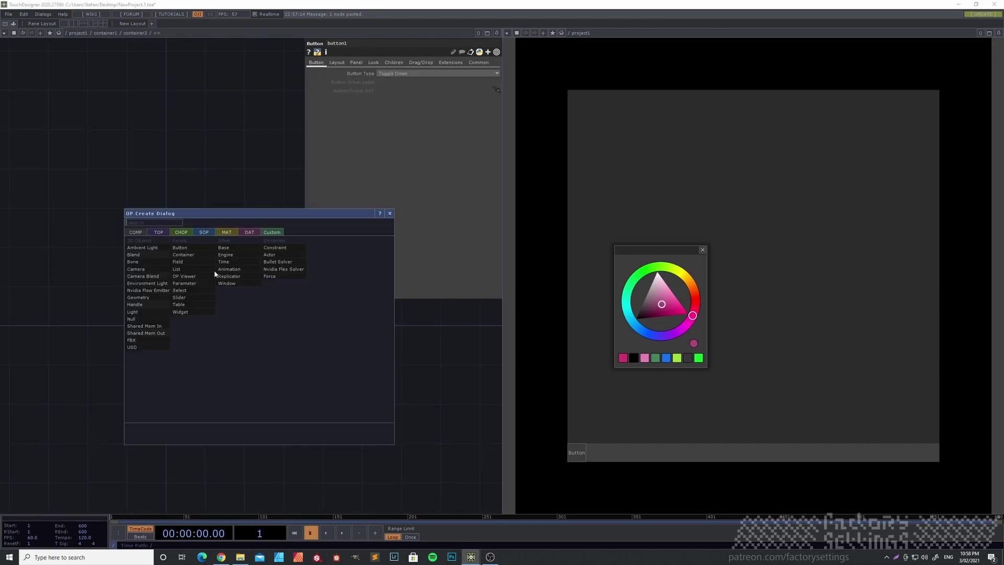
pyautogui.click(250, 232)
pyautogui.click(147, 256)
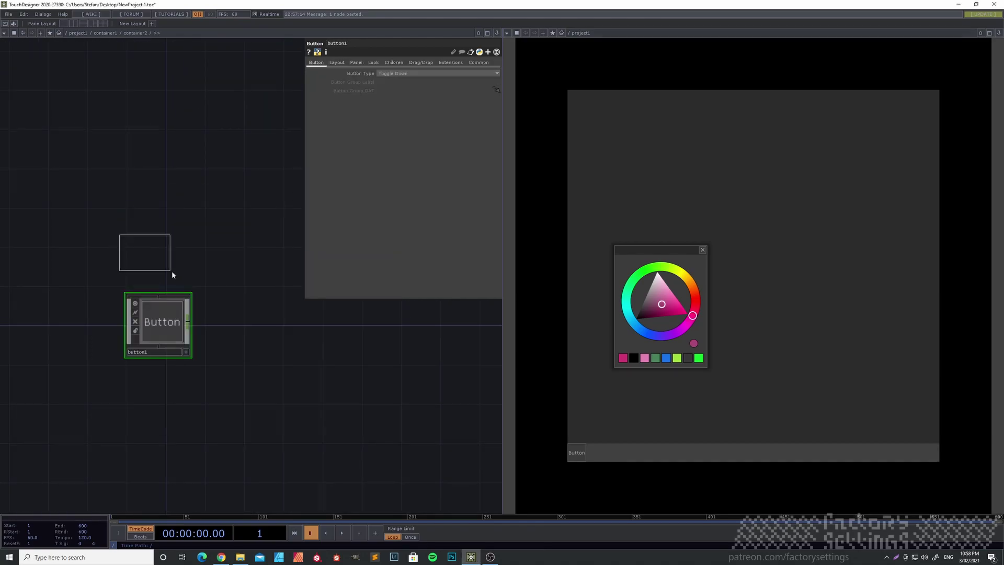
pyautogui.click(245, 330)
pyautogui.scroll(3, 168, 340)
# Step: Set button1's Button Type to Momentary
pyautogui.click(158, 331)
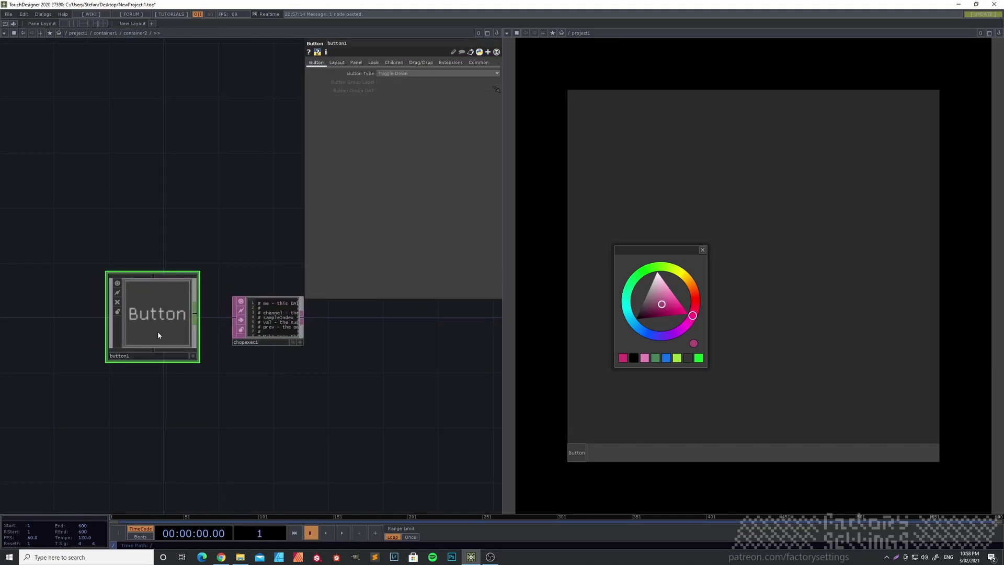
pyautogui.click(403, 73)
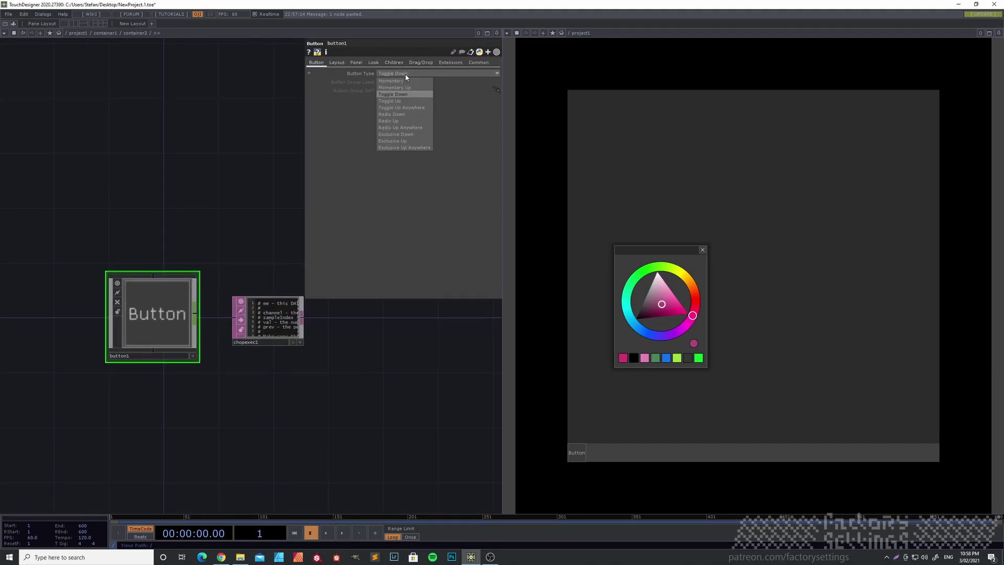
pyautogui.click(404, 86)
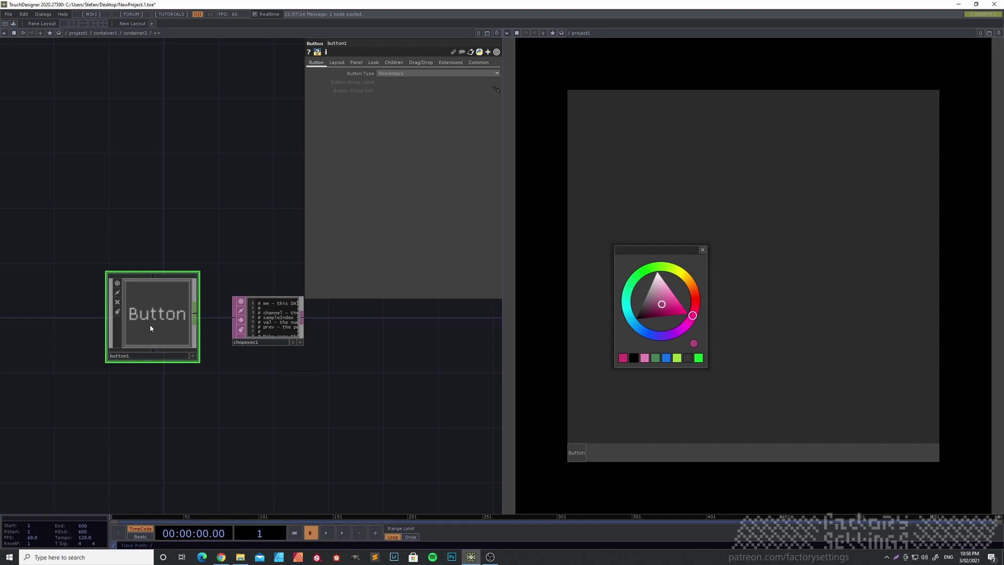
pyautogui.press('i')
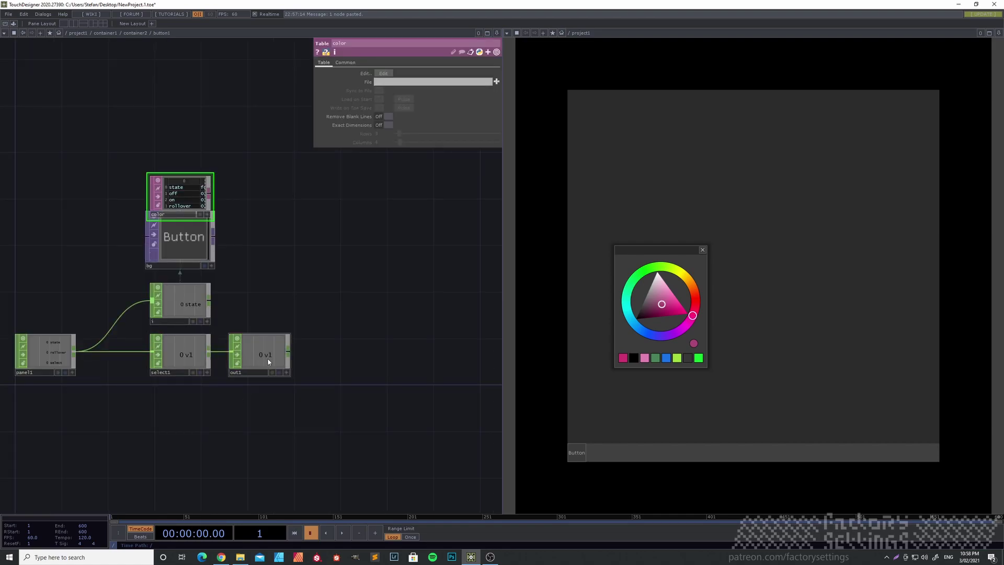
pyautogui.press('u')
# Step: Point chopexec1's CHOPs parameter at button1/out1 and go back up a level
pyautogui.click(272, 321)
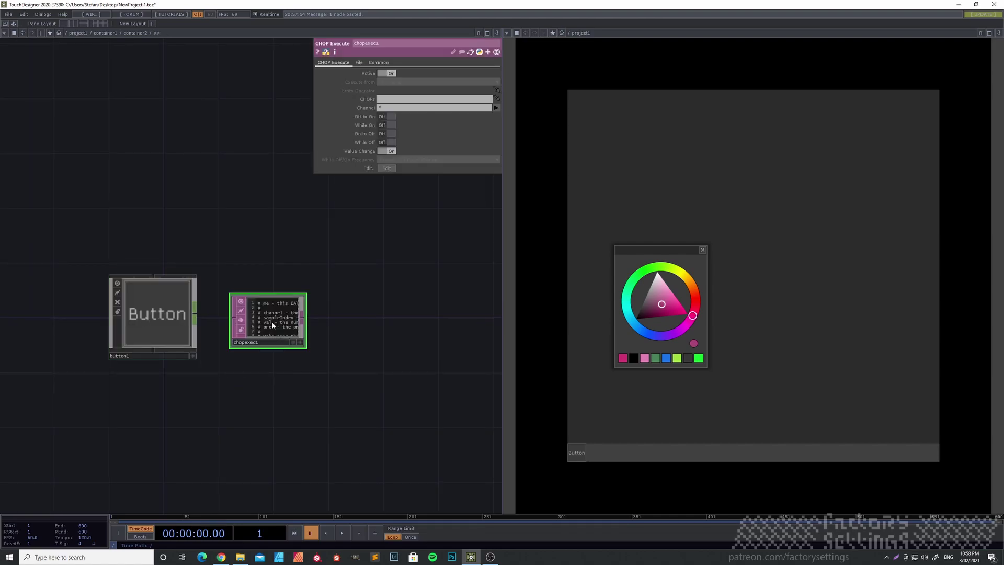
pyautogui.click(391, 99)
pyautogui.write('button1/out1')
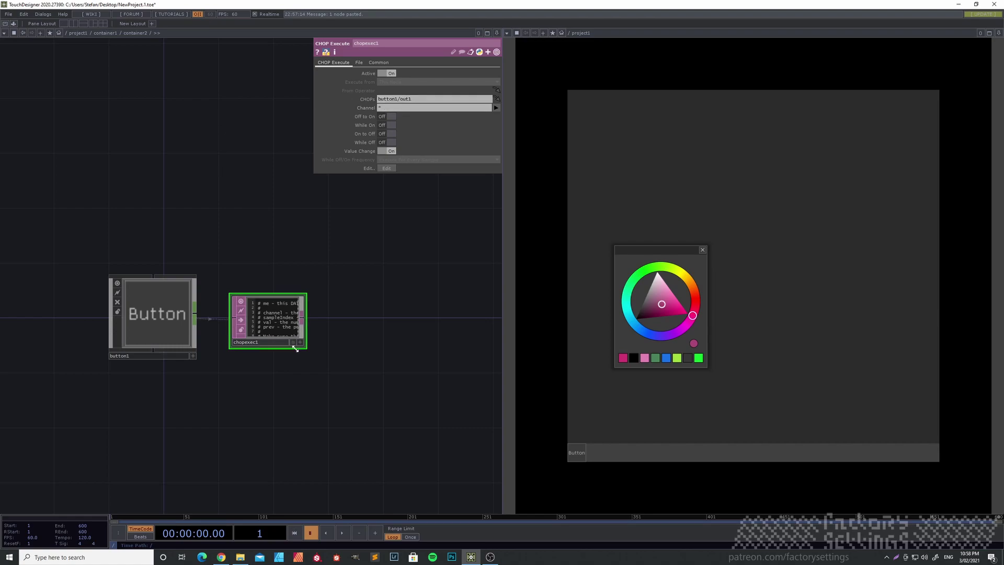
pyautogui.scroll(5, 287, 327)
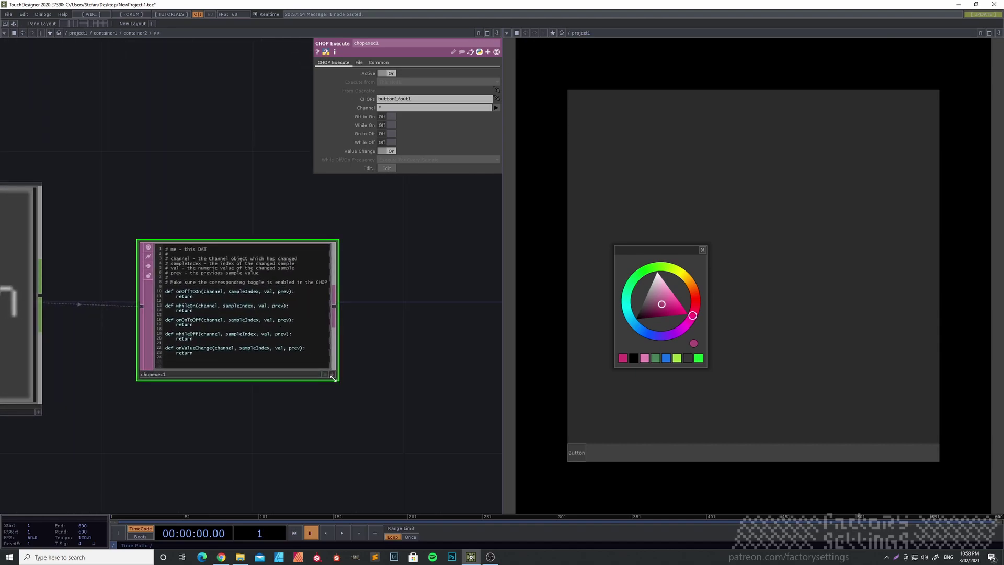
pyautogui.press('u')
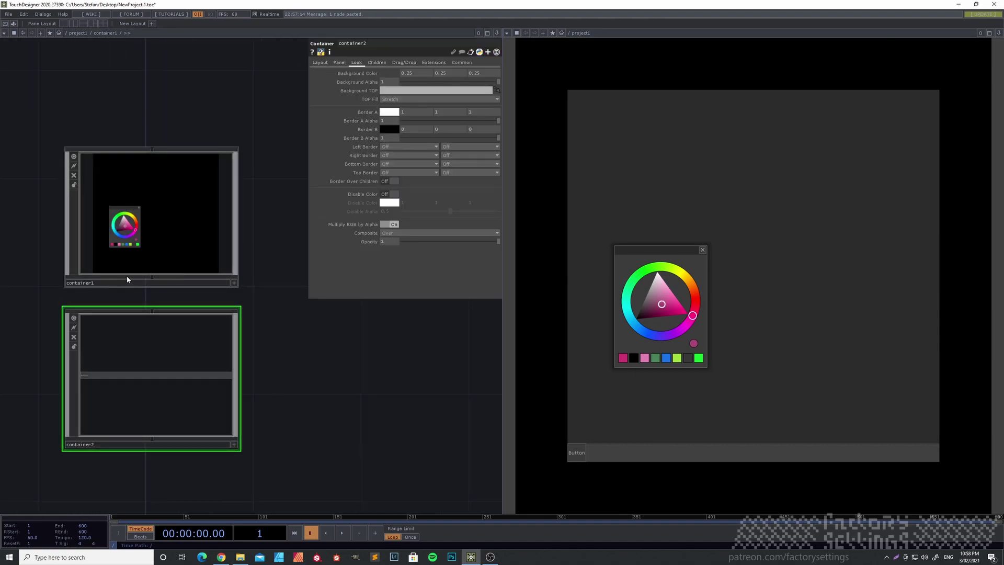
# Step: Look inside container1 at COLORPICKER_TOX, then enter container2 to reach chopexec1
pyautogui.click(164, 255)
pyautogui.press('i')
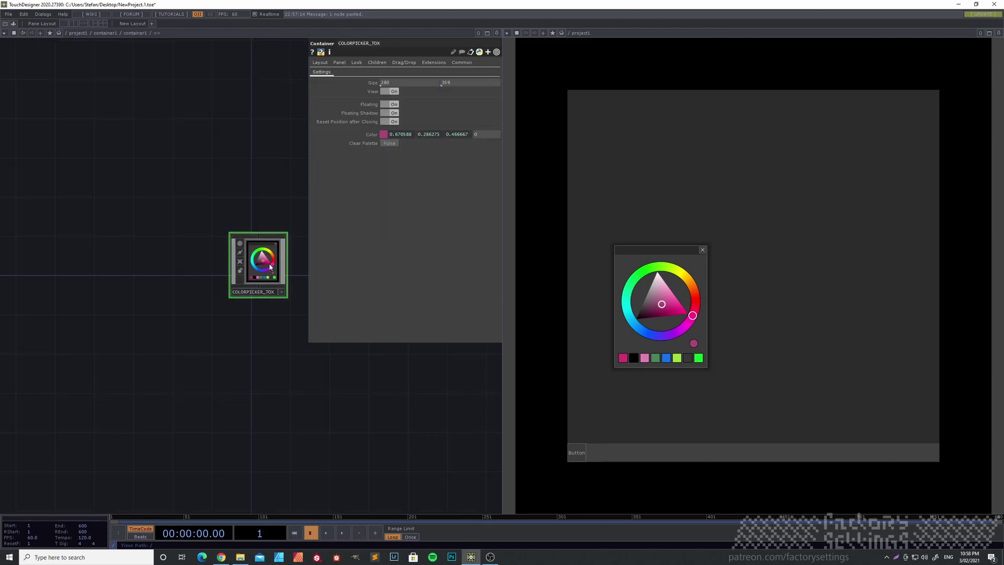
pyautogui.press('u')
pyautogui.press('u')
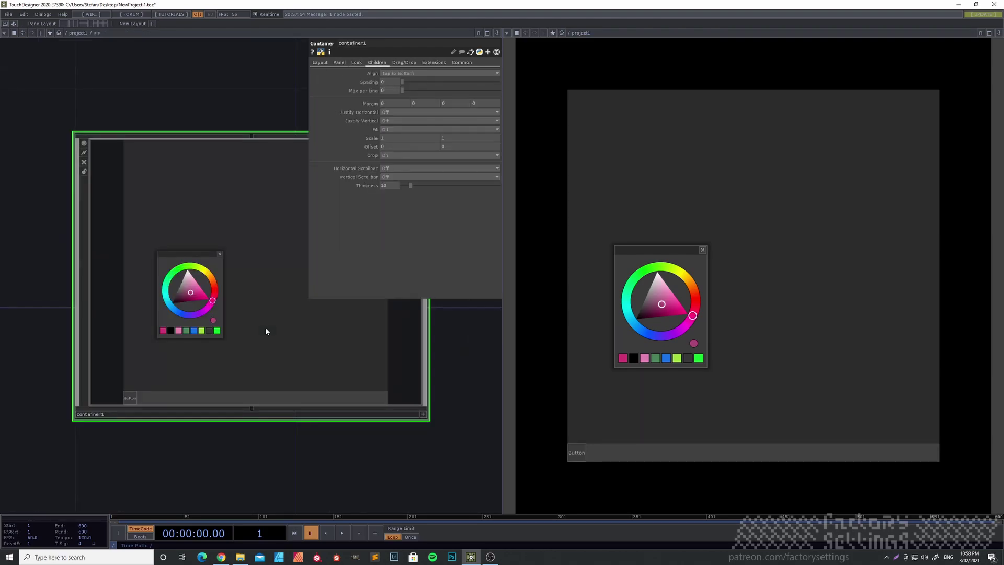
pyautogui.click(180, 428)
pyautogui.press('i')
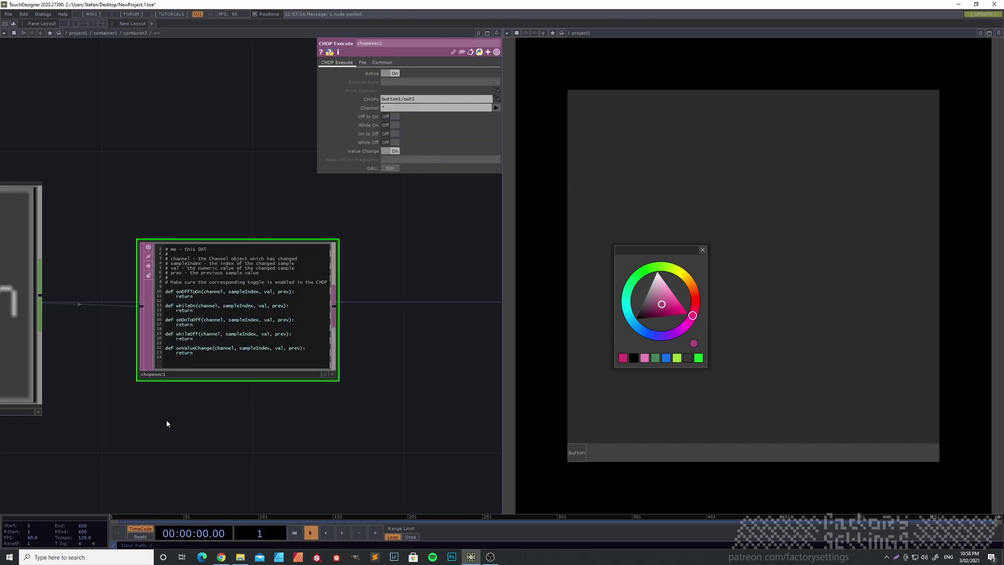
# Step: Add parent(2).op('container1/COLORPICKER_TOX').par.View = 1 to chopexec1's onOffToOn callback
pyautogui.click(332, 374)
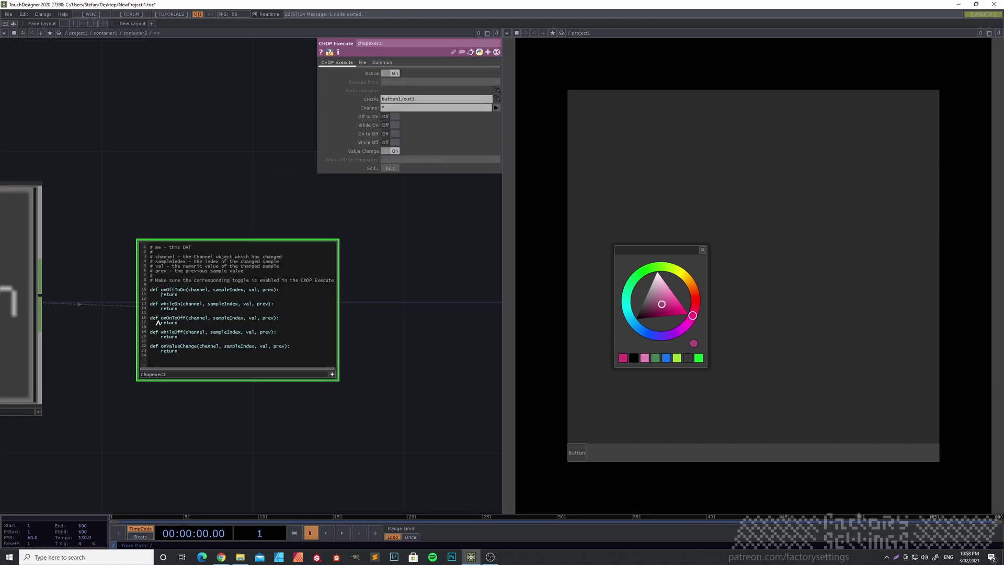
pyautogui.press('Return')
pyautogui.press('Return')
pyautogui.press('Return')
pyautogui.press('Up')
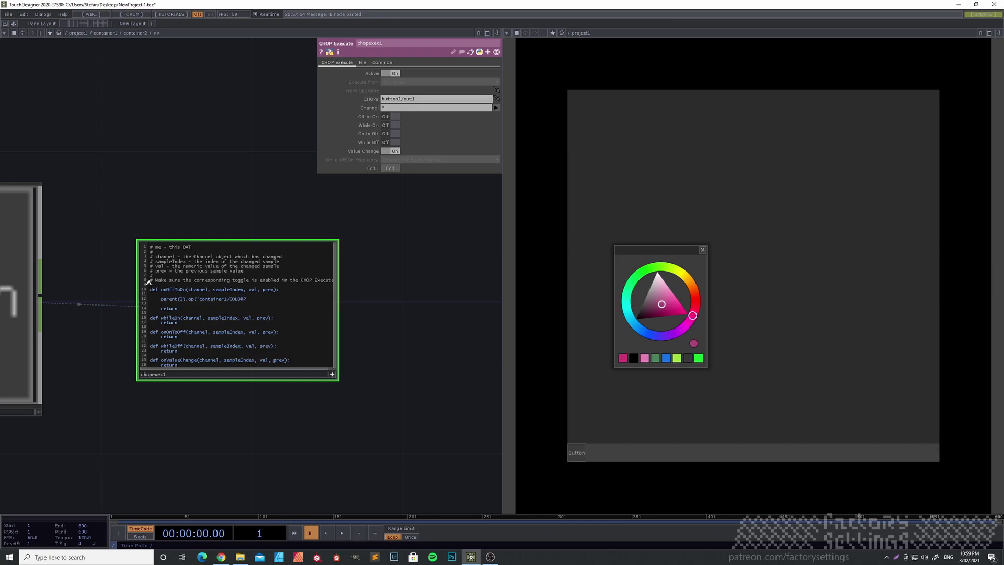
pyautogui.write("ICKER_TOX').par.View = 1")
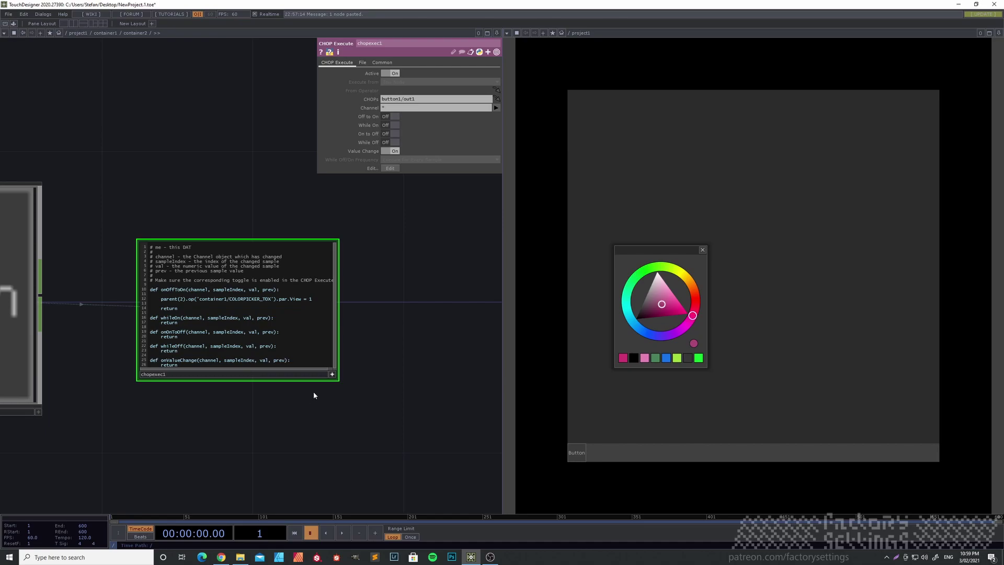
pyautogui.click(333, 376)
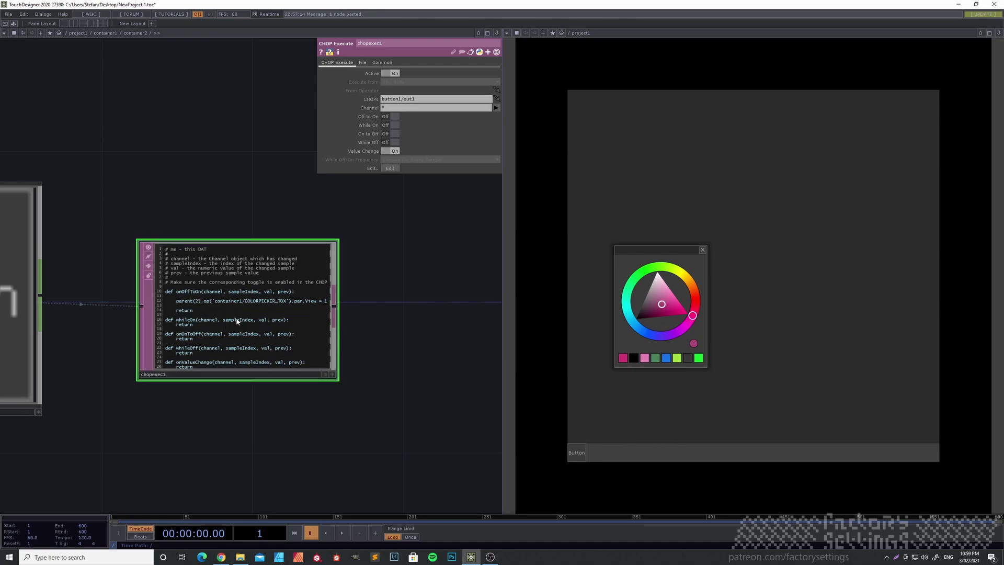
# Step: Turn on chopexec1's Off to On toggle and test that the panel Button reopens the closed picker
pyautogui.click(393, 117)
pyautogui.scroll(-4, 172, 414)
pyautogui.click(576, 453)
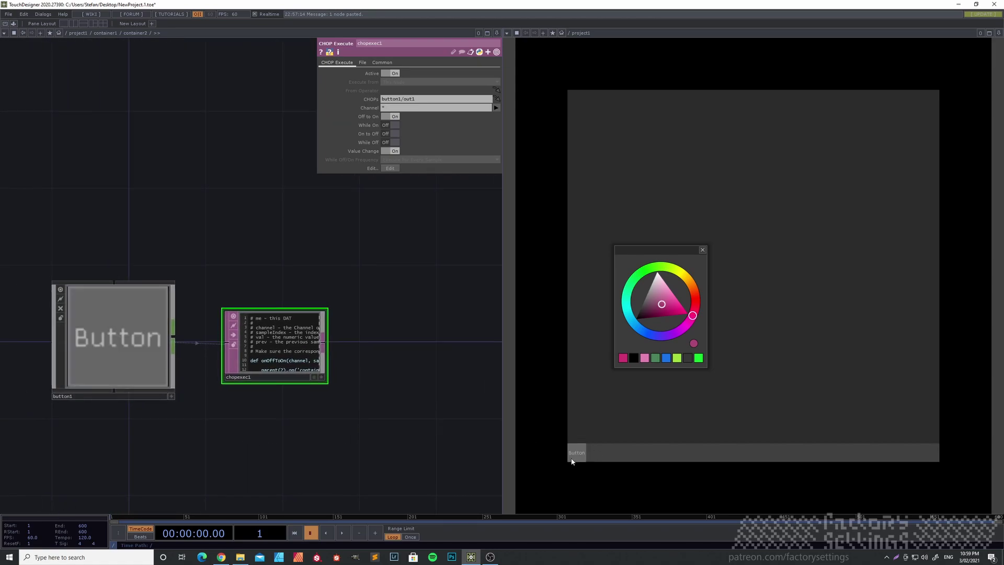
pyautogui.click(702, 249)
pyautogui.click(575, 452)
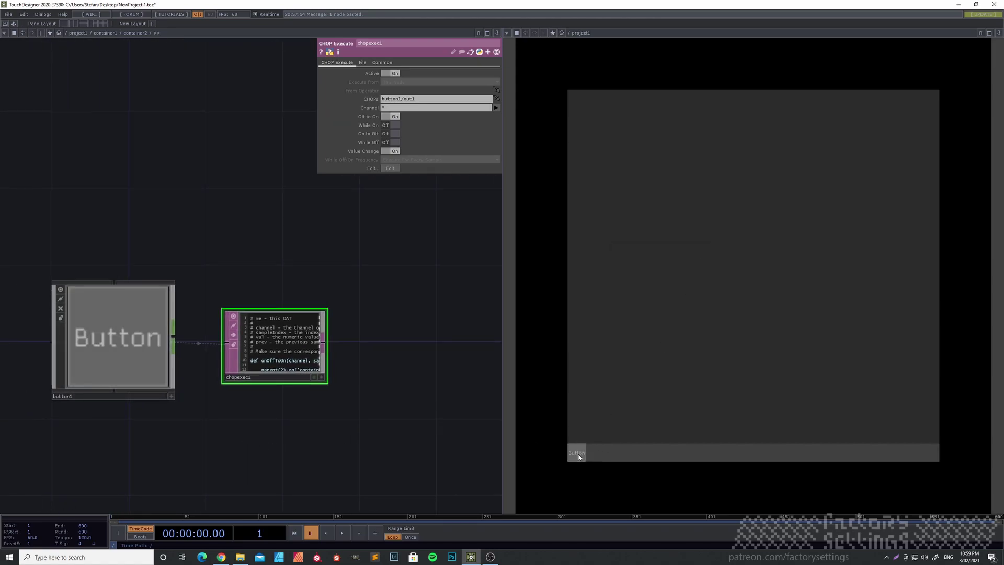
# Step: Close and reopen the picker twice more via the Button, then go up and select container1
pyautogui.click(662, 320)
pyautogui.click(575, 453)
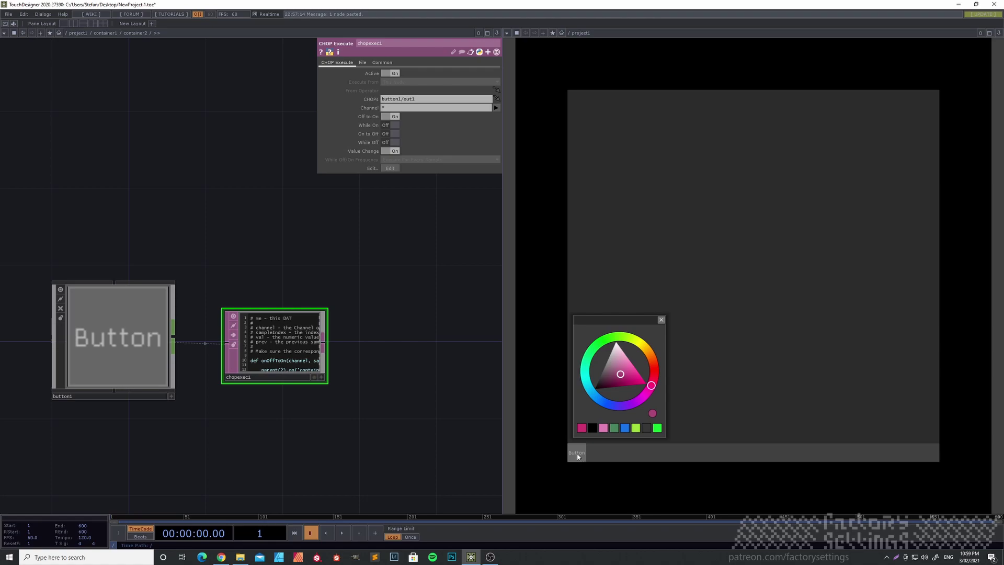
pyautogui.click(661, 320)
pyautogui.click(576, 452)
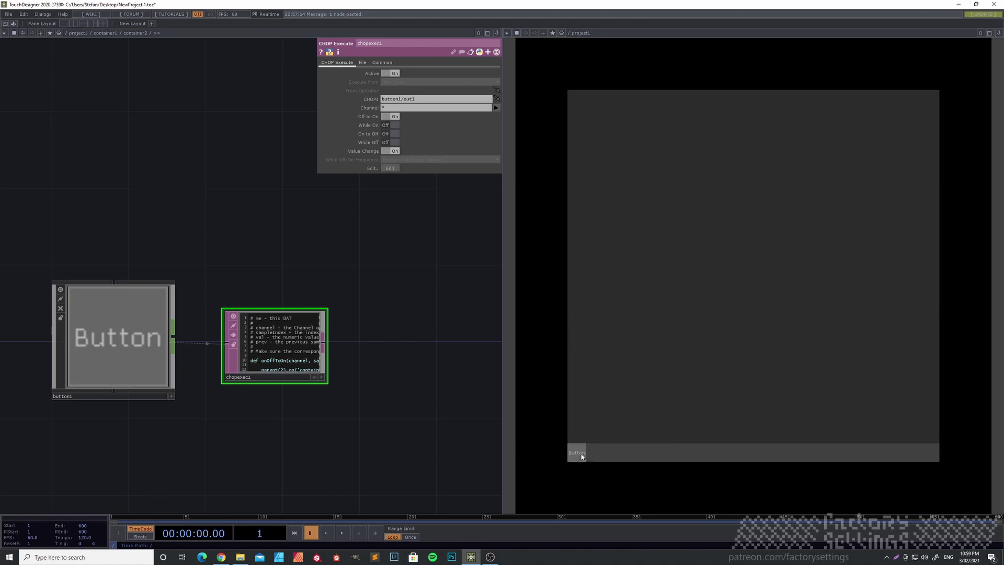
pyautogui.press('u')
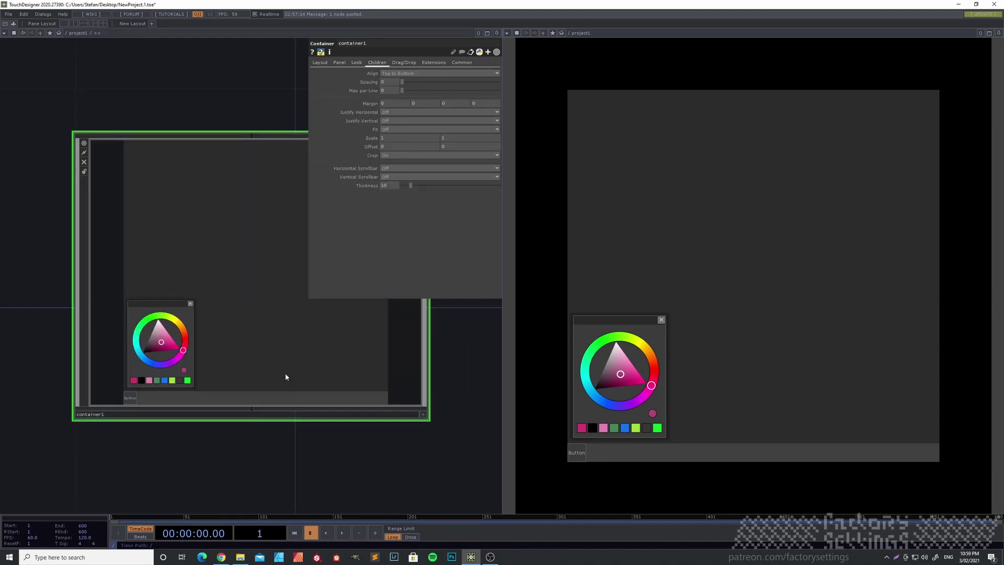
pyautogui.click(197, 231)
pyautogui.press('i')
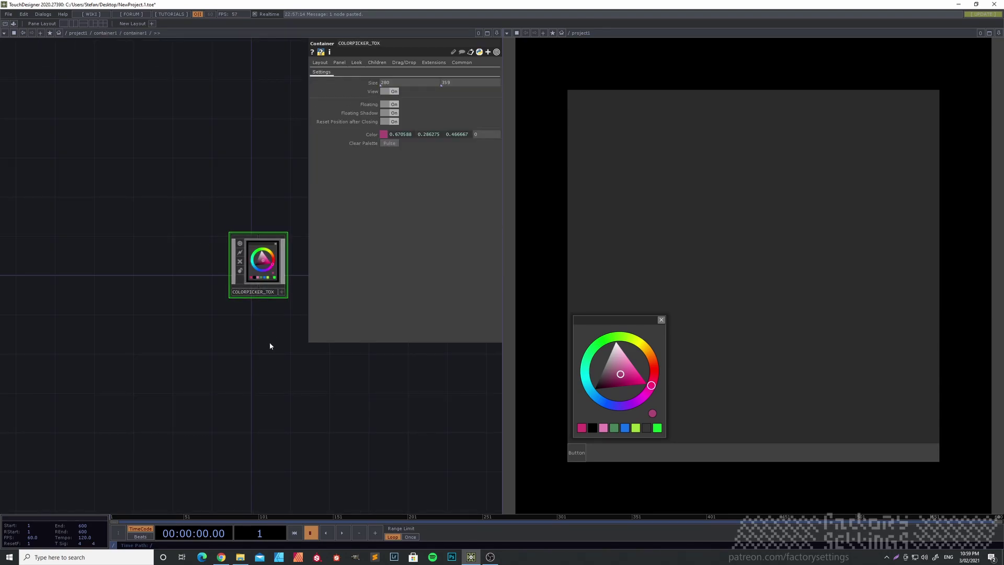
pyautogui.scroll(5, 254, 371)
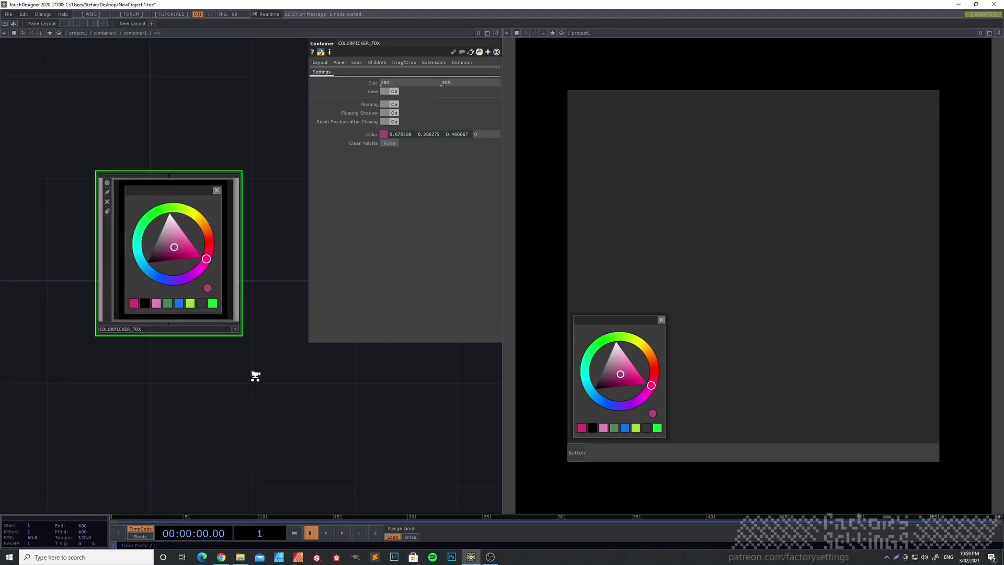
pyautogui.moveTo(296, 433); pyautogui.dragTo(294, 468)
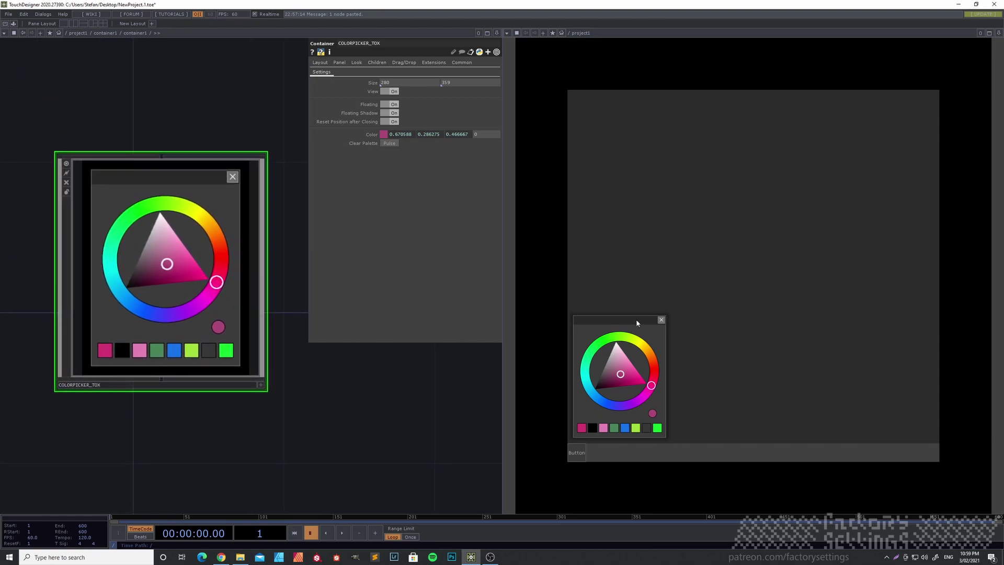
pyautogui.moveTo(629, 319); pyautogui.dragTo(847, 149)
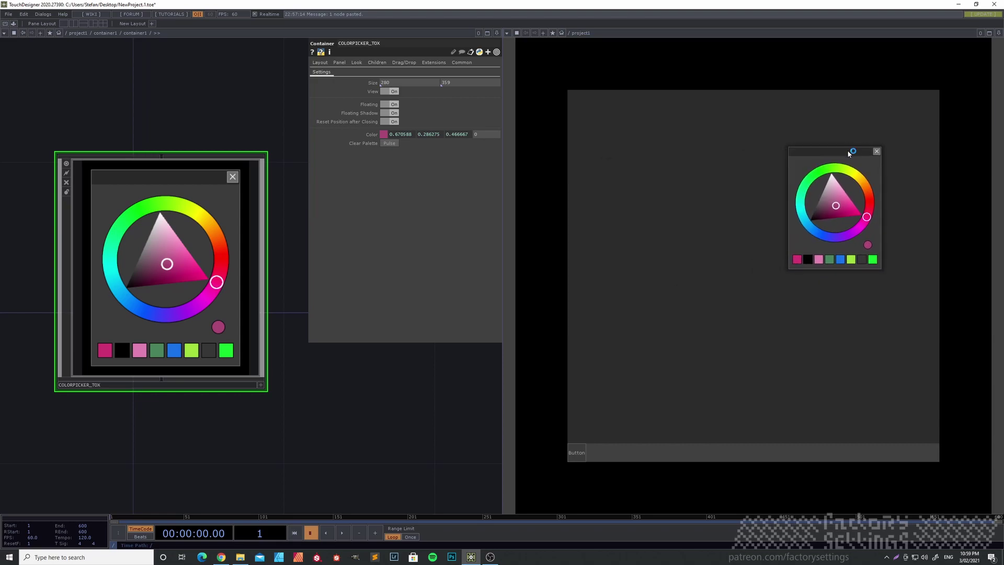
pyautogui.click(877, 151)
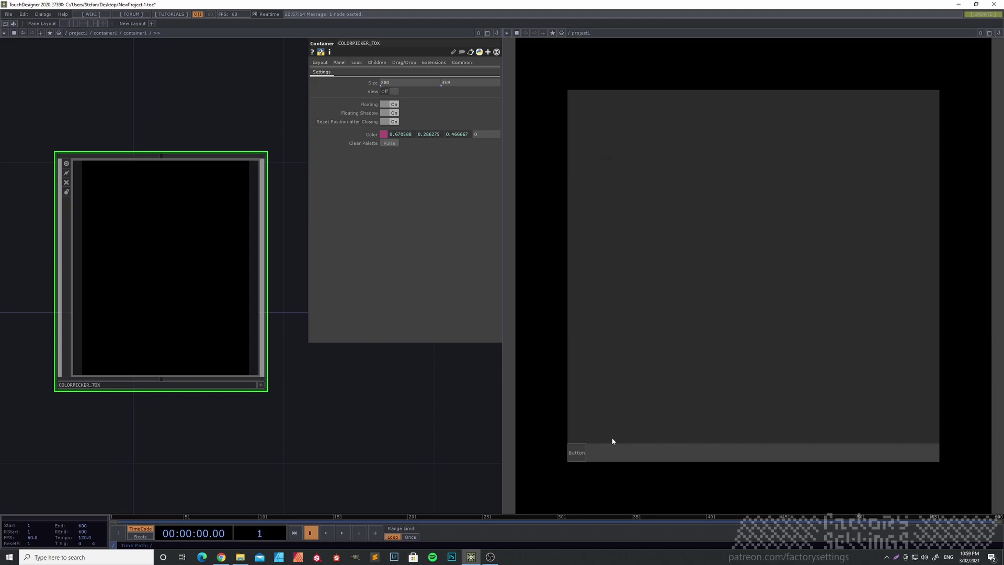
pyautogui.click(579, 454)
pyautogui.moveTo(621, 318); pyautogui.dragTo(726, 238)
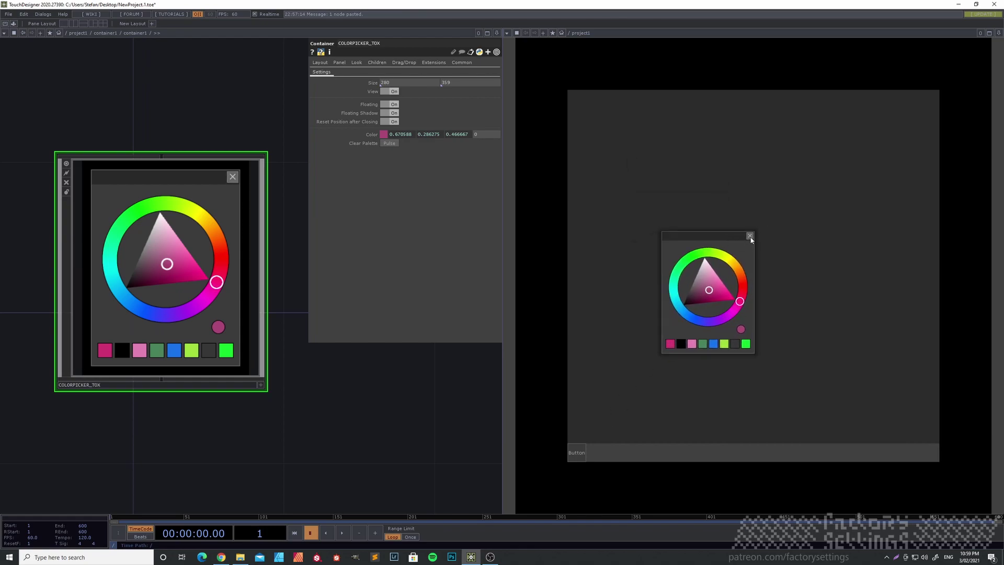
pyautogui.click(750, 237)
pyautogui.click(580, 459)
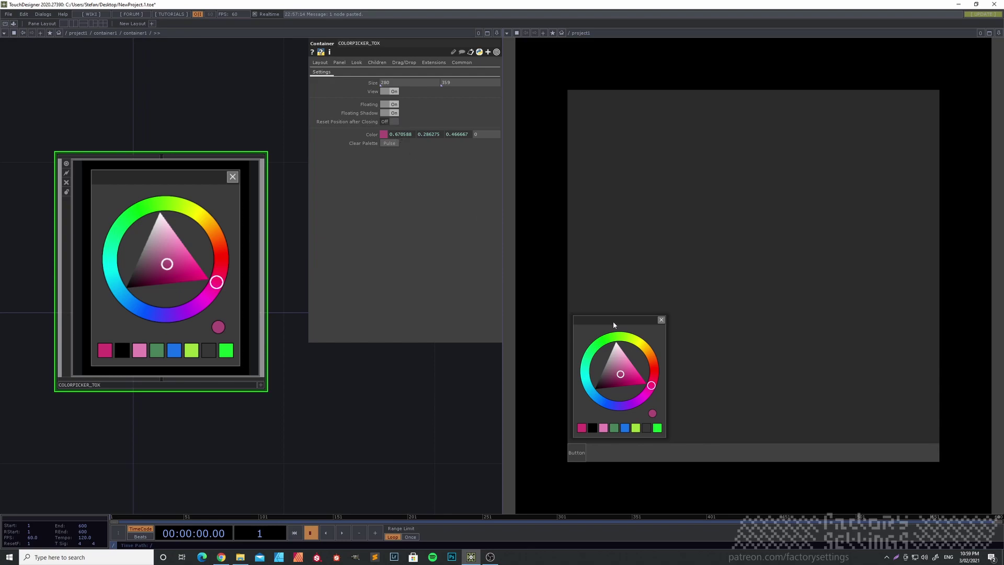
# Step: Move, close and reopen the floating picker twice to confirm it reopens where it was left
pyautogui.moveTo(614, 324); pyautogui.dragTo(881, 138)
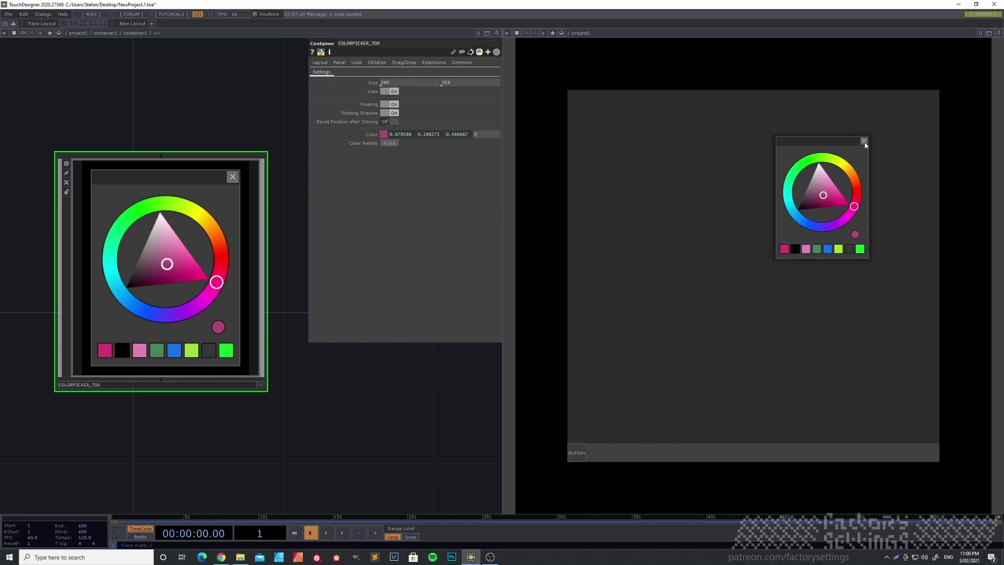
pyautogui.click(865, 142)
pyautogui.click(578, 454)
pyautogui.moveTo(825, 142); pyautogui.dragTo(636, 128)
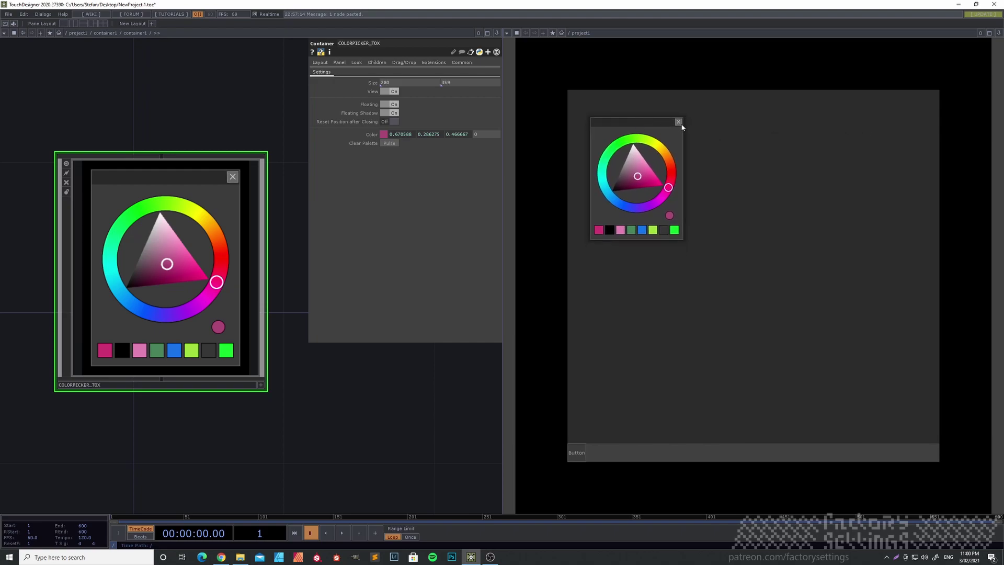
pyautogui.click(677, 126)
pyautogui.click(576, 453)
# Step: Test again at the lower right, centre the picker, and set Floating Shadow to Off
pyautogui.moveTo(623, 118); pyautogui.dragTo(864, 304)
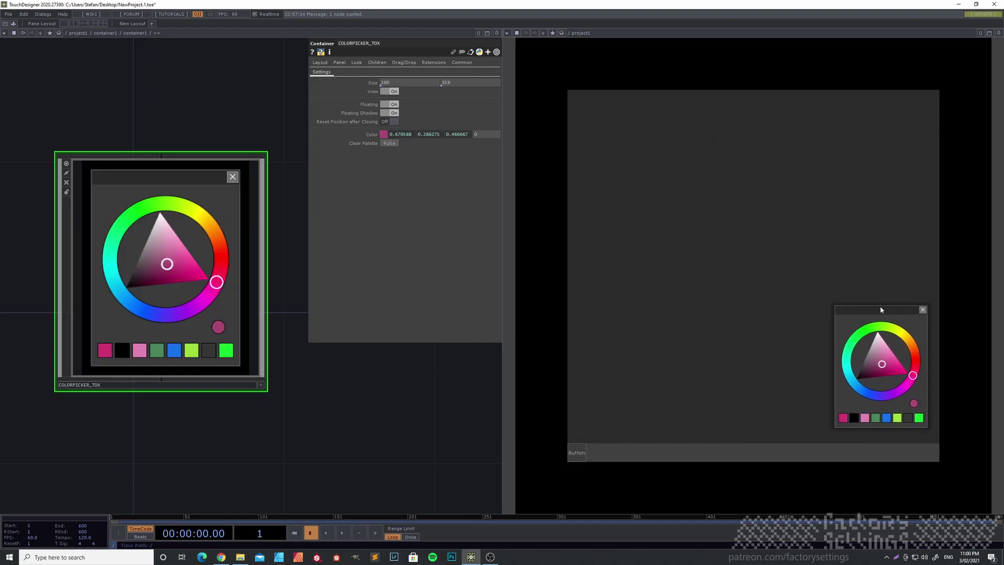
pyautogui.click(920, 308)
pyautogui.click(578, 454)
pyautogui.moveTo(858, 314); pyautogui.dragTo(697, 230)
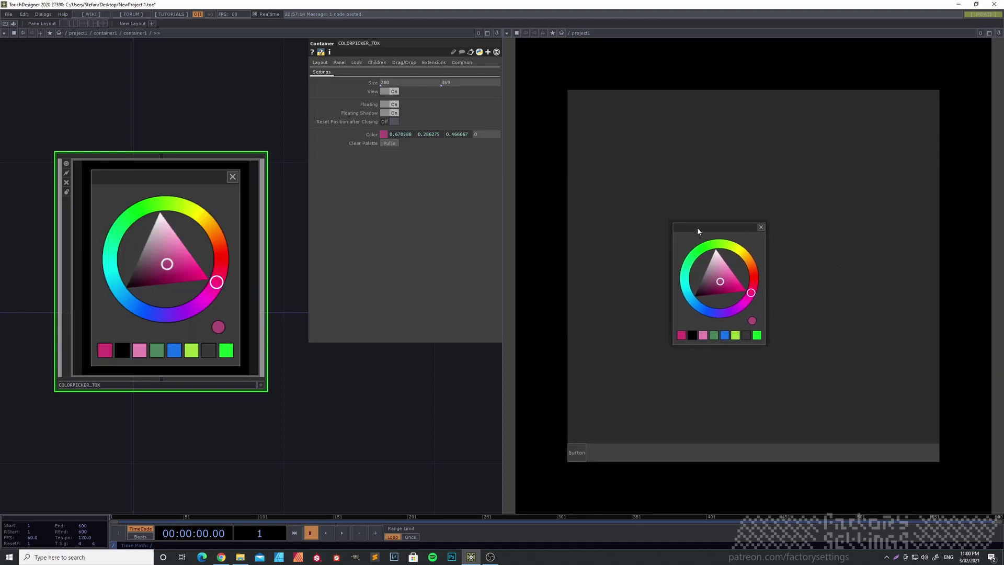
pyautogui.click(393, 113)
pyautogui.moveTo(698, 222); pyautogui.dragTo(702, 193)
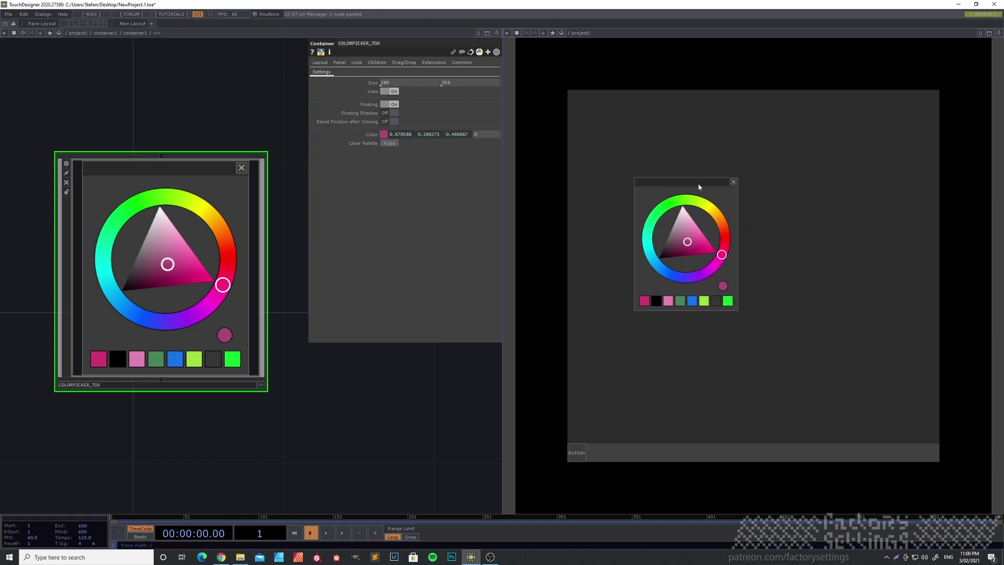
# Step: Restore Floating Shadow, set Floating Off, and pick a deep red (0.556863, 0.207843, 0.270588)
pyautogui.click(392, 113)
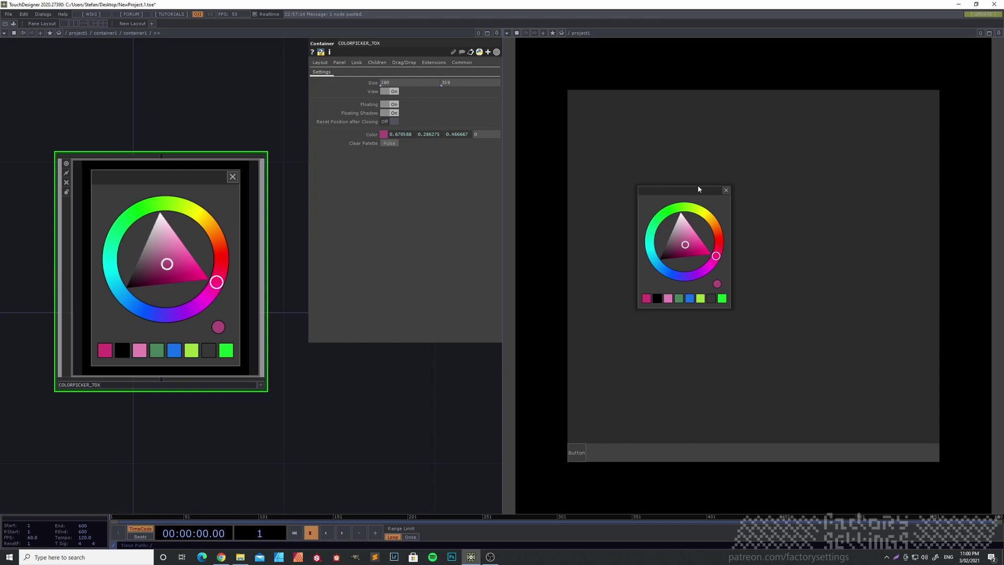
pyautogui.moveTo(697, 189); pyautogui.dragTo(693, 224)
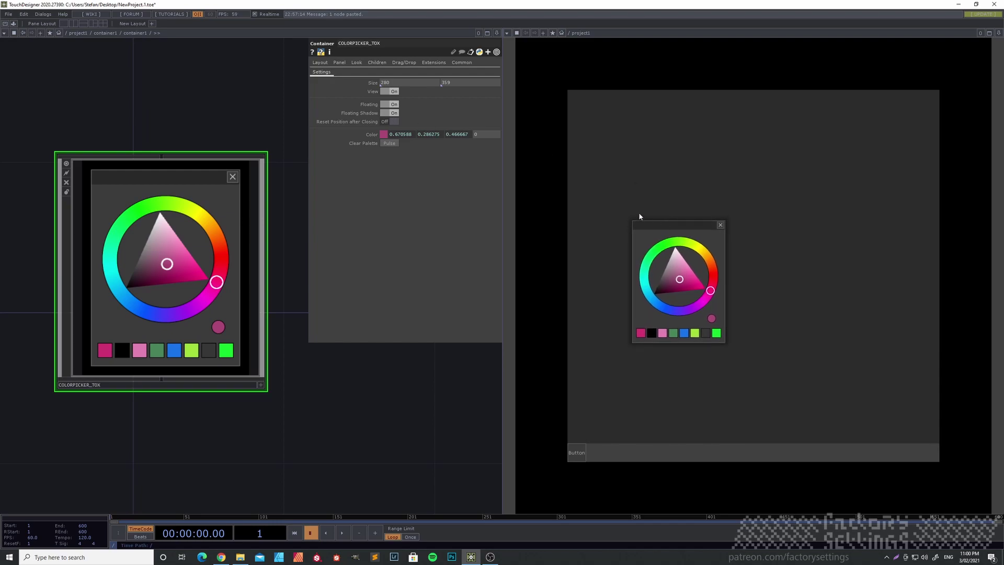
pyautogui.click(393, 105)
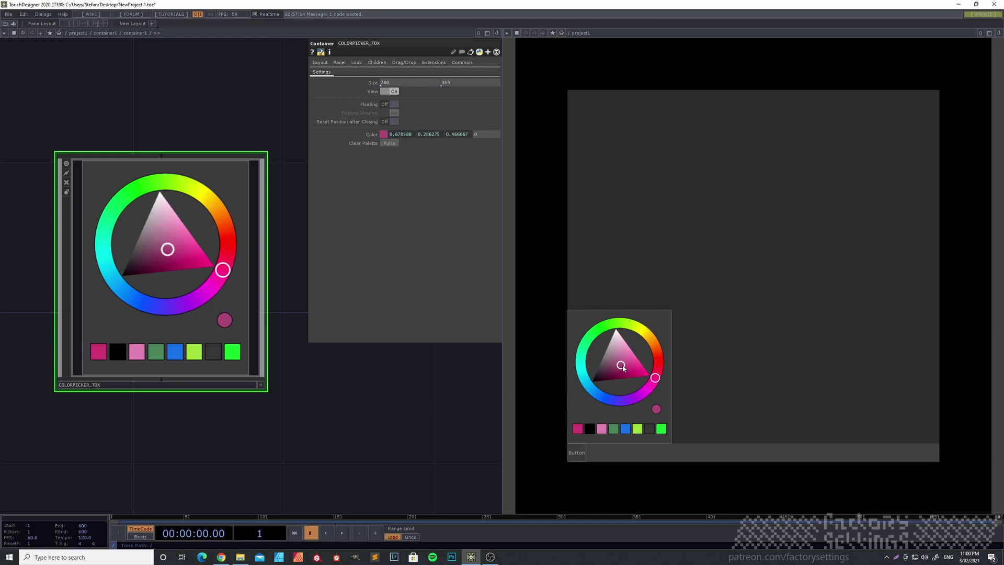
pyautogui.moveTo(623, 368); pyautogui.dragTo(624, 348)
pyautogui.moveTo(654, 377)
pyautogui.mouseDown()
pyautogui.moveTo(637, 386)
pyautogui.moveTo(633, 349)
pyautogui.moveTo(612, 367)
pyautogui.moveTo(623, 355)
pyautogui.moveTo(658, 359)
pyautogui.moveTo(653, 380)
pyautogui.moveTo(658, 361)
pyautogui.moveTo(611, 329)
pyautogui.moveTo(651, 336)
pyautogui.moveTo(658, 359)
pyautogui.moveTo(610, 372)
pyautogui.moveTo(623, 398)
pyautogui.moveTo(594, 370)
pyautogui.moveTo(629, 369)
pyautogui.moveTo(596, 384)
pyautogui.moveTo(652, 382)
pyautogui.moveTo(657, 368)
pyautogui.moveTo(624, 371)
pyautogui.moveTo(659, 366)
pyautogui.moveTo(623, 321)
pyautogui.moveTo(653, 338)
pyautogui.moveTo(661, 381)
pyautogui.moveTo(601, 394)
pyautogui.moveTo(581, 360)
pyautogui.moveTo(658, 361)
pyautogui.moveTo(623, 371)
pyautogui.moveTo(659, 363)
pyautogui.moveTo(656, 376)
pyautogui.moveTo(620, 375)
pyautogui.mouseUp()
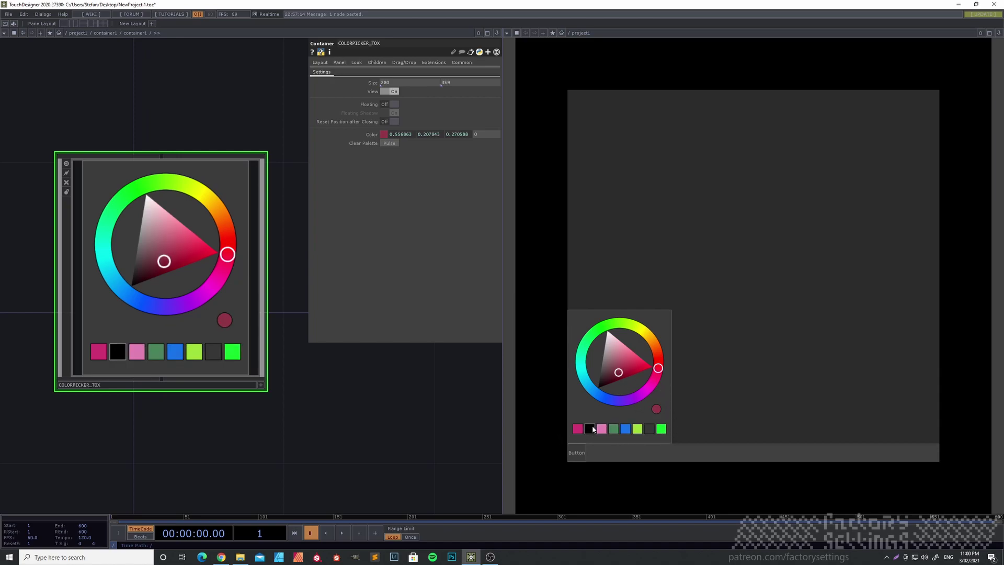
# Step: Pick purple and magenta hues on the wheel and save them as palette swatches
pyautogui.moveTo(657, 372)
pyautogui.mouseDown()
pyautogui.moveTo(623, 407)
pyautogui.moveTo(584, 392)
pyautogui.moveTo(604, 371)
pyautogui.mouseUp()
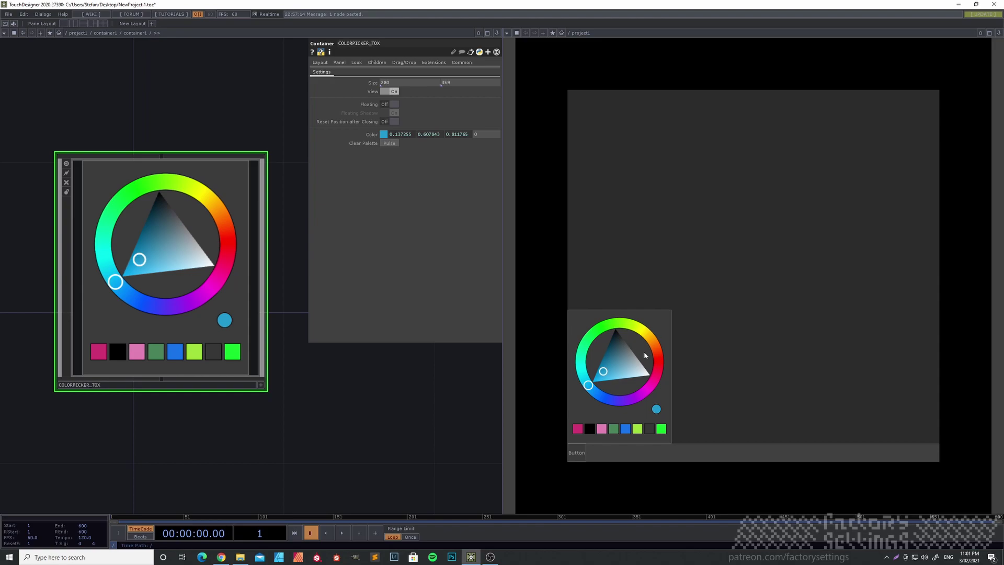
pyautogui.click(657, 409)
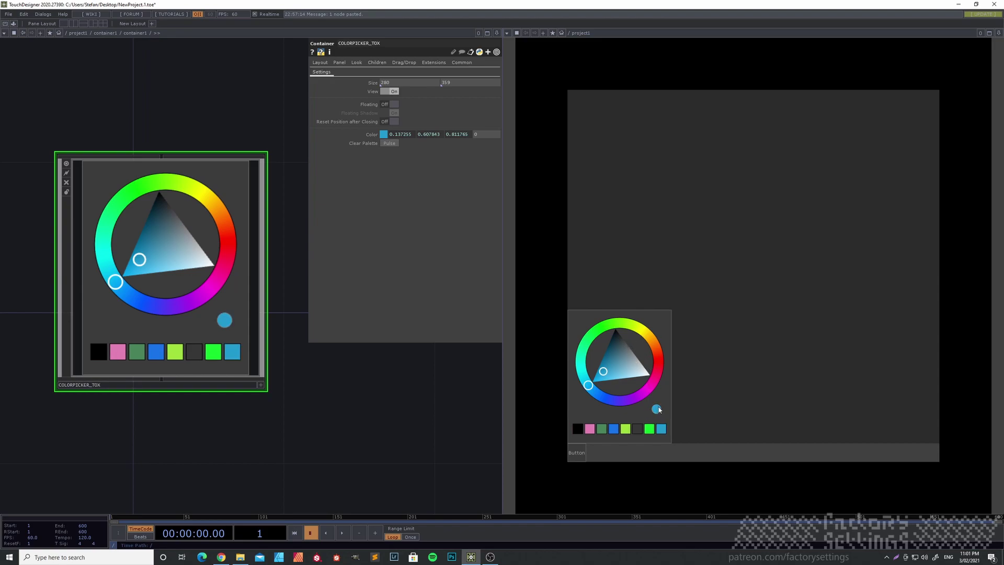
pyautogui.moveTo(658, 390)
pyautogui.mouseDown()
pyautogui.moveTo(660, 377)
pyautogui.moveTo(625, 352)
pyautogui.moveTo(655, 347)
pyautogui.moveTo(641, 329)
pyautogui.mouseUp()
pyautogui.click(657, 409)
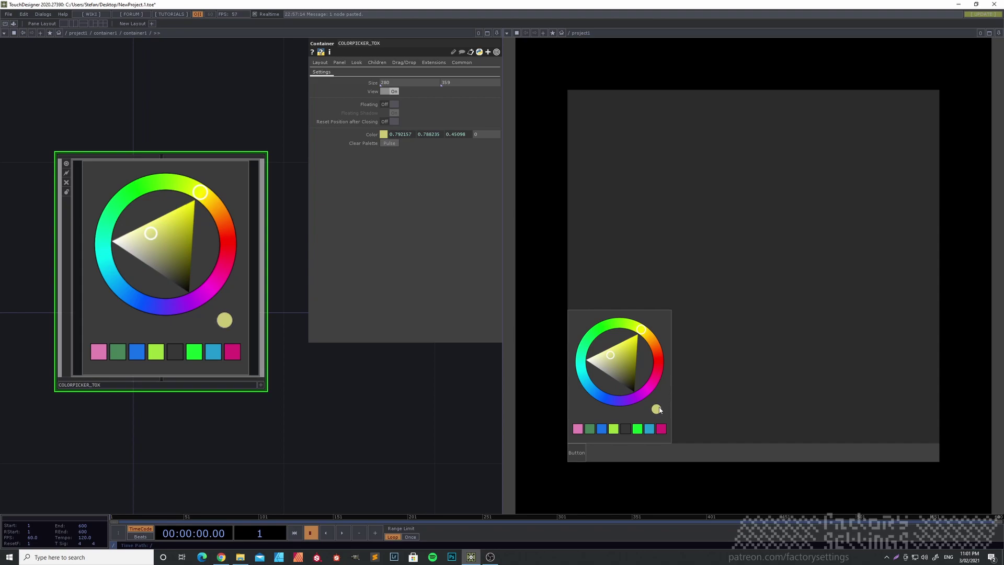
pyautogui.click(656, 409)
# Step: Adjust hue and shade to save further black, green and magenta palette swatches
pyautogui.moveTo(622, 401)
pyautogui.mouseDown()
pyautogui.moveTo(588, 376)
pyautogui.moveTo(596, 358)
pyautogui.moveTo(625, 359)
pyautogui.moveTo(640, 337)
pyautogui.mouseUp()
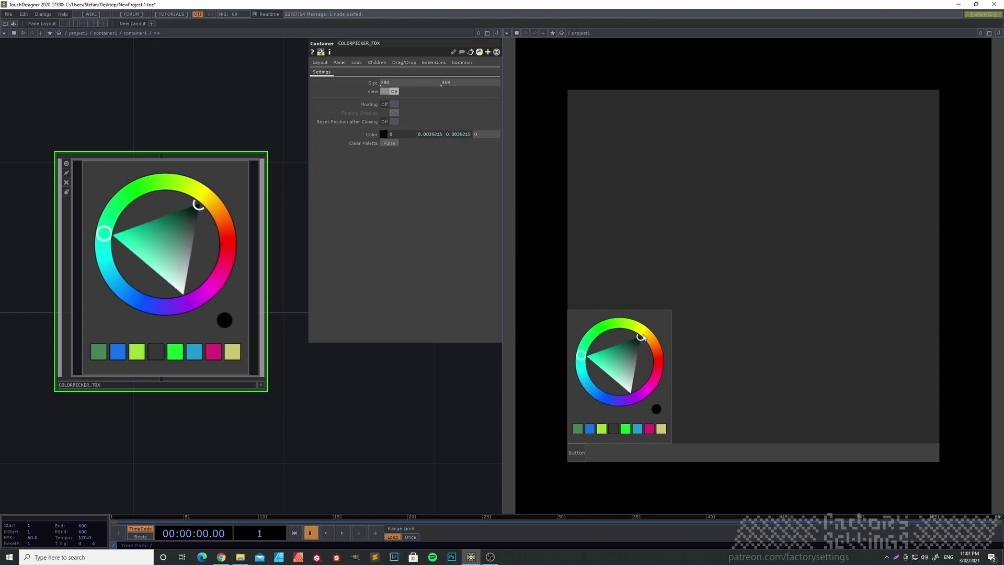
pyautogui.click(657, 410)
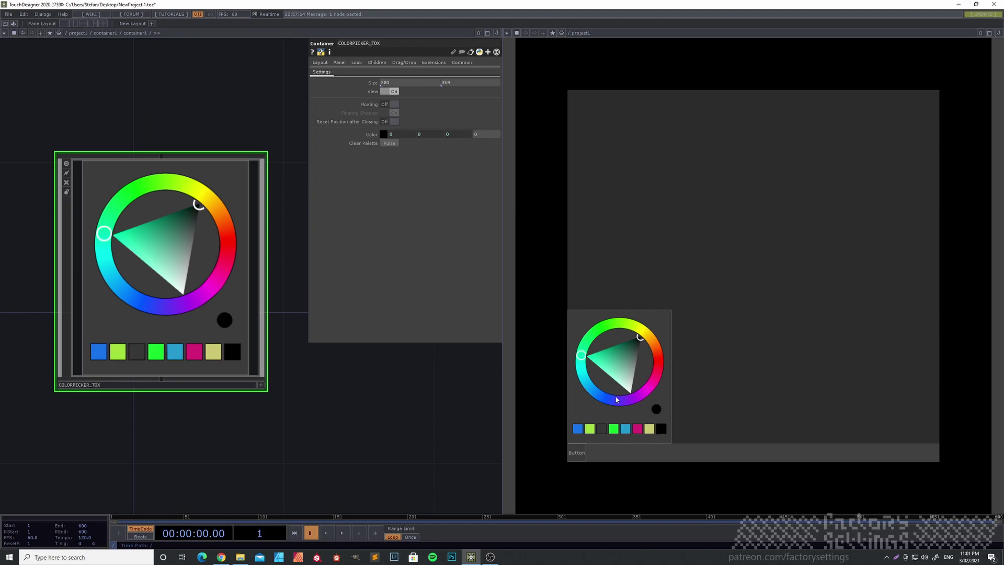
pyautogui.moveTo(617, 400)
pyautogui.mouseDown()
pyautogui.moveTo(649, 387)
pyautogui.moveTo(658, 355)
pyautogui.moveTo(620, 321)
pyautogui.mouseUp()
pyautogui.click(627, 348)
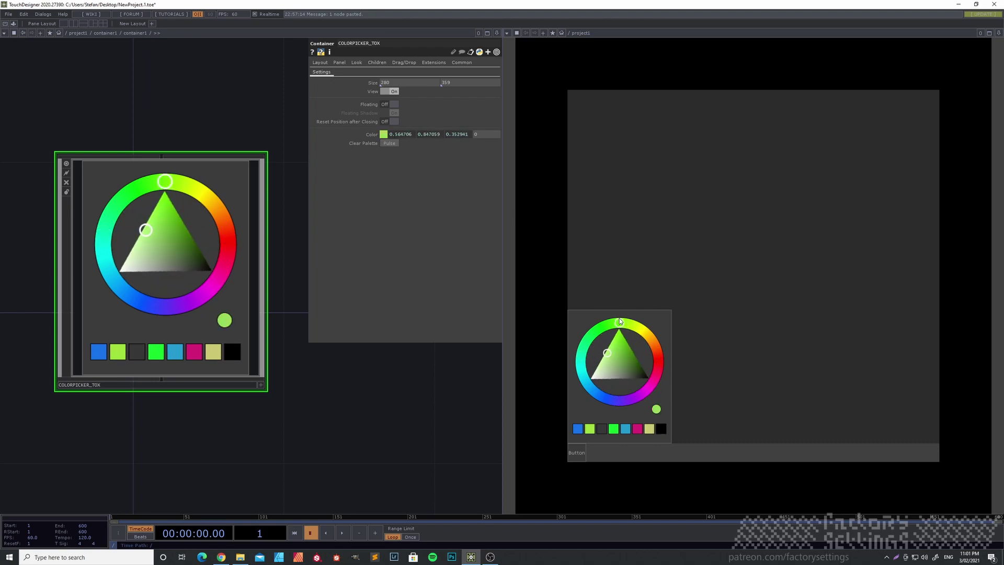
pyautogui.click(657, 409)
pyautogui.click(582, 348)
pyautogui.moveTo(582, 347)
pyautogui.mouseDown()
pyautogui.moveTo(598, 392)
pyautogui.moveTo(650, 385)
pyautogui.mouseUp()
pyautogui.click(636, 375)
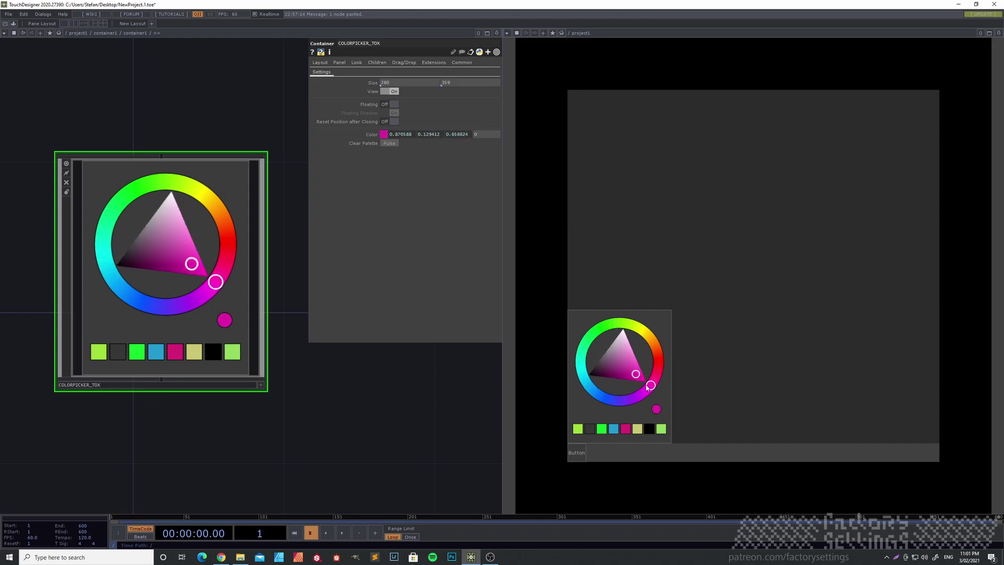
pyautogui.click(656, 408)
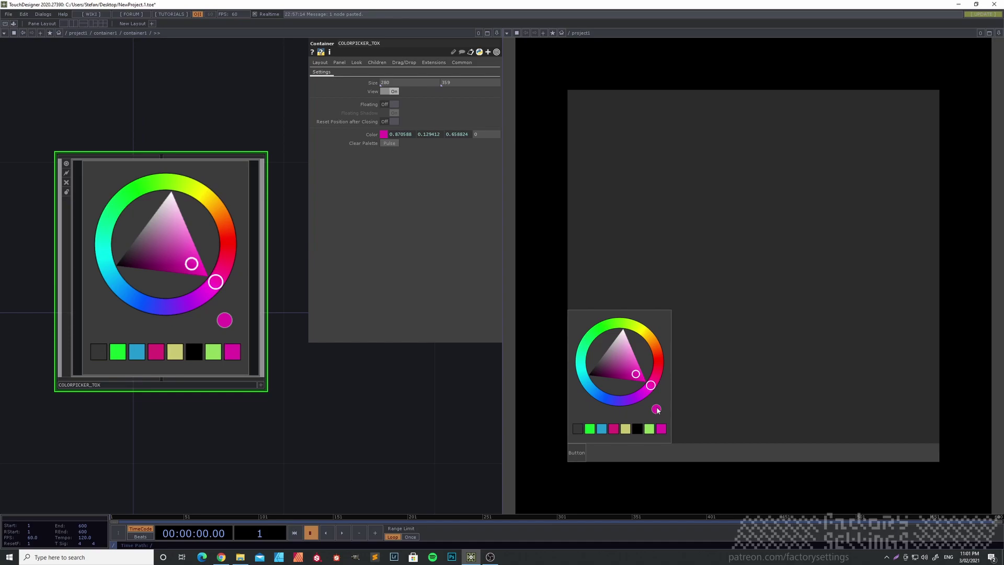
# Step: Try the saved swatches, then save a muted purple 0.696118, 0.192157, 0.584314 as the newest swatch
pyautogui.click(589, 429)
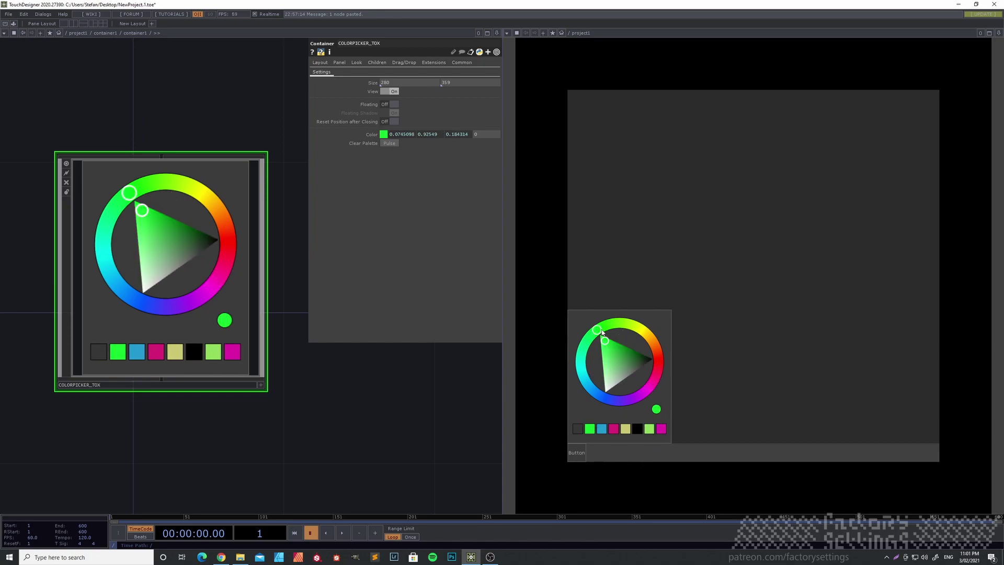
pyautogui.click(626, 430)
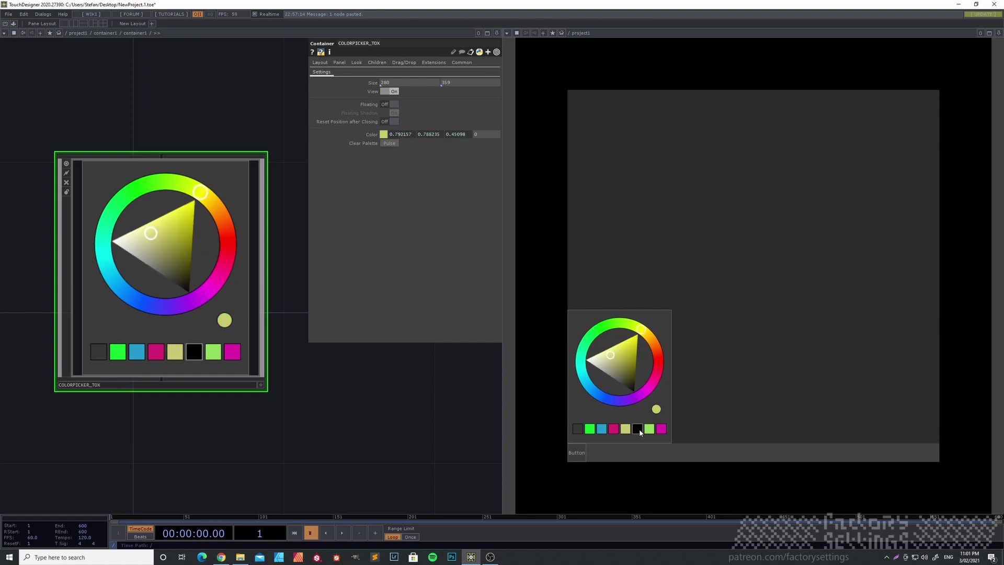
pyautogui.click(639, 429)
pyautogui.click(650, 429)
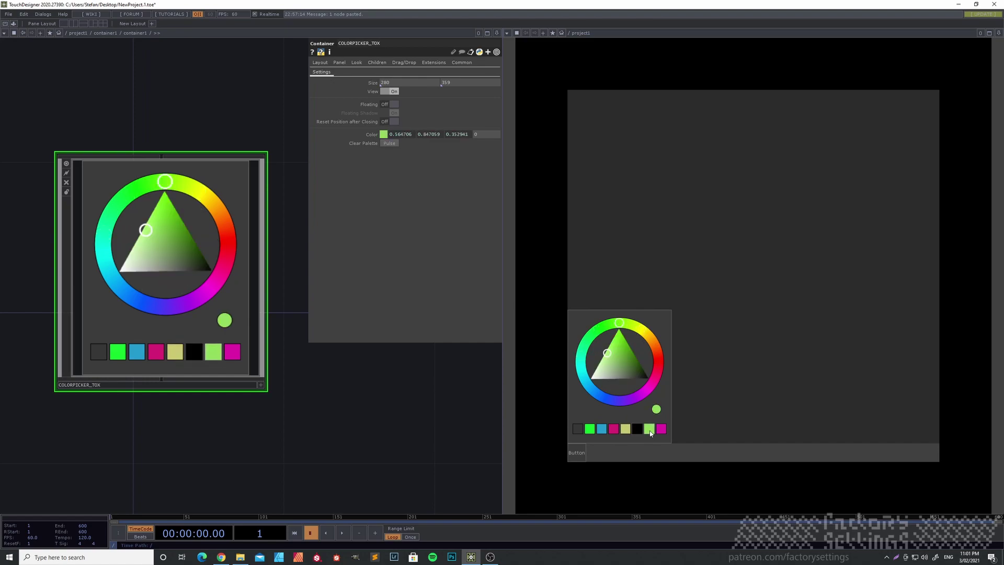
pyautogui.click(661, 429)
pyautogui.click(661, 430)
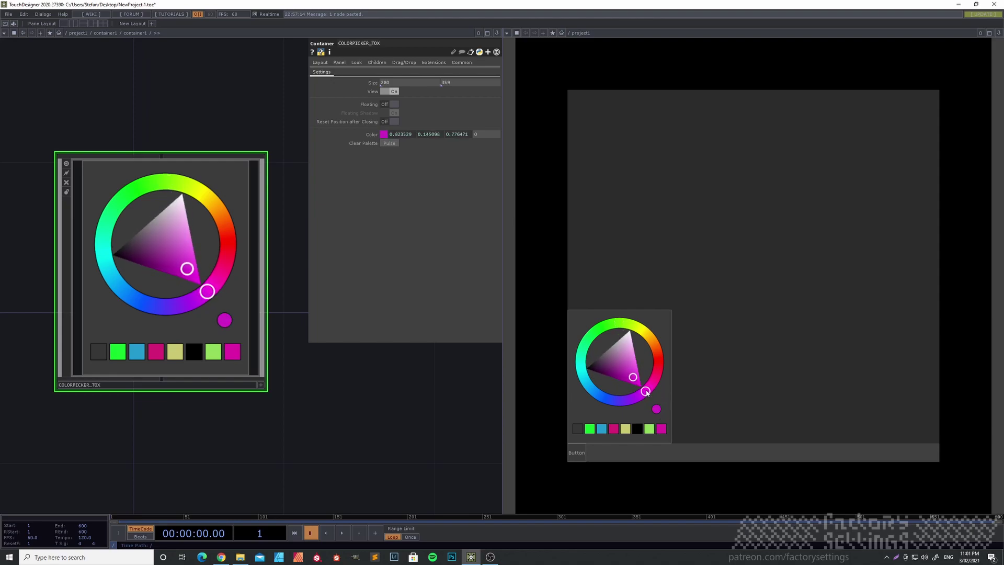
pyautogui.click(614, 429)
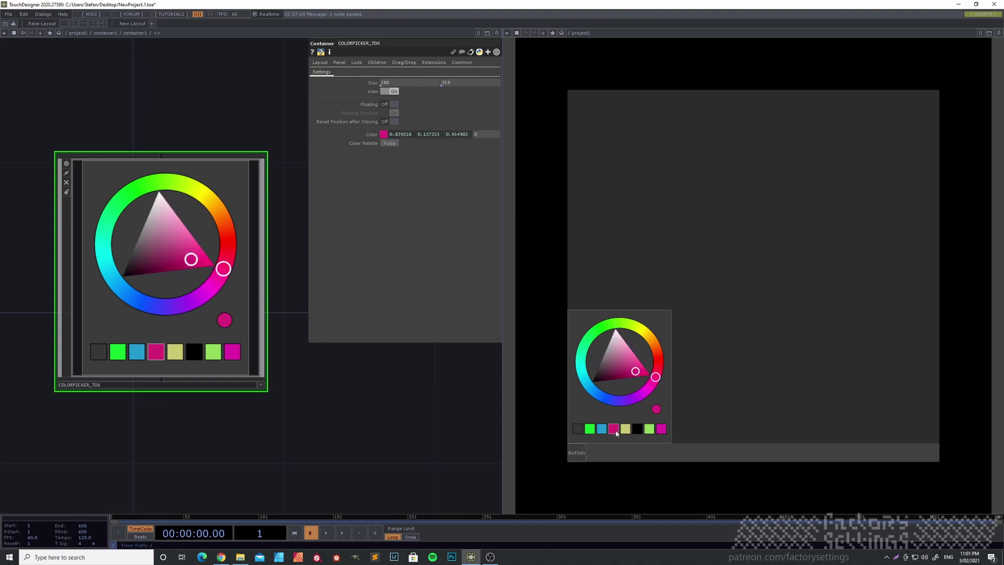
pyautogui.moveTo(635, 372); pyautogui.dragTo(650, 389)
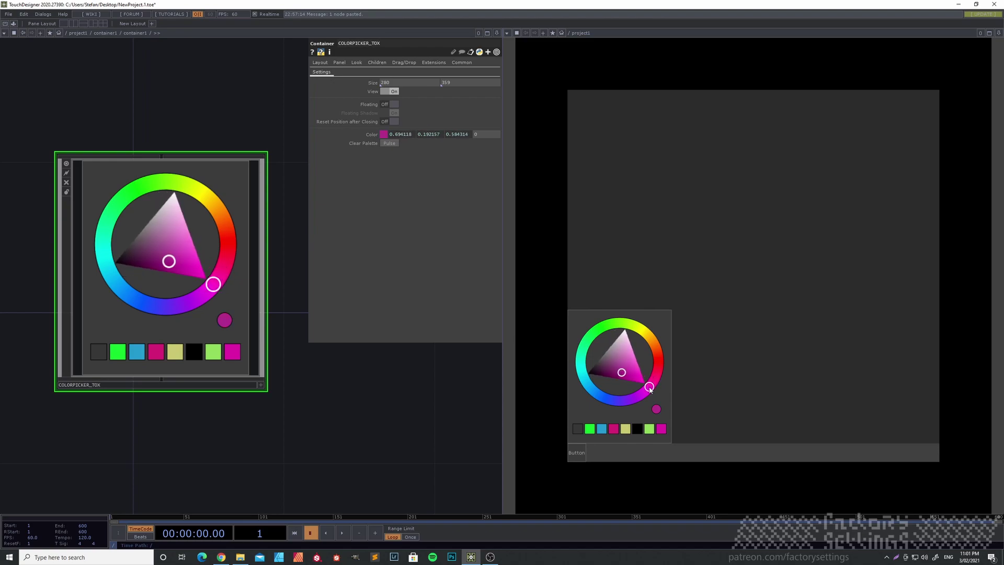
pyautogui.click(656, 411)
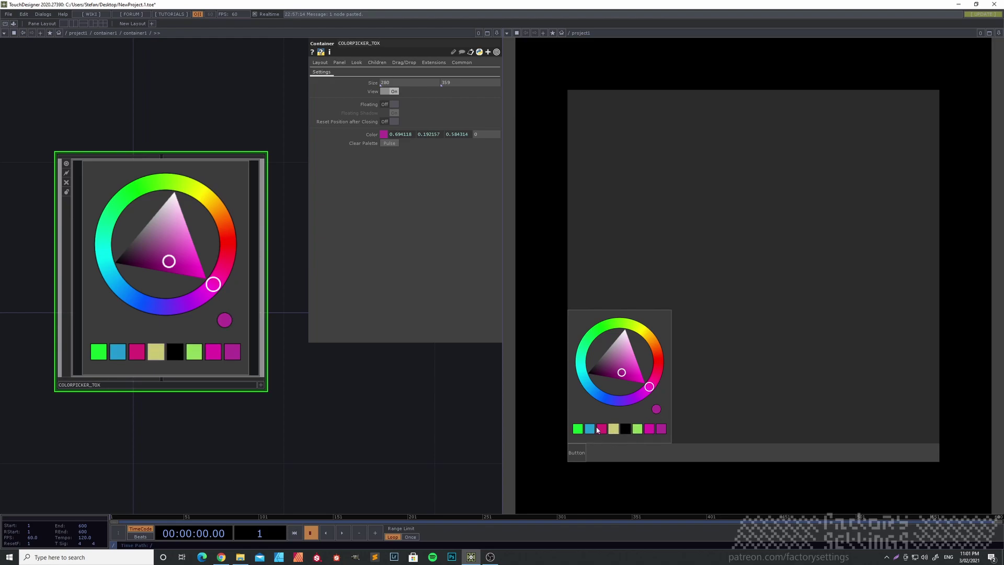
# Step: Clear the palette, make the picker floating, and save a blue swatch
pyautogui.click(389, 144)
pyautogui.moveTo(612, 369)
pyautogui.mouseDown()
pyautogui.moveTo(625, 355)
pyautogui.moveTo(607, 403)
pyautogui.moveTo(583, 366)
pyautogui.moveTo(657, 371)
pyautogui.moveTo(642, 394)
pyautogui.mouseUp()
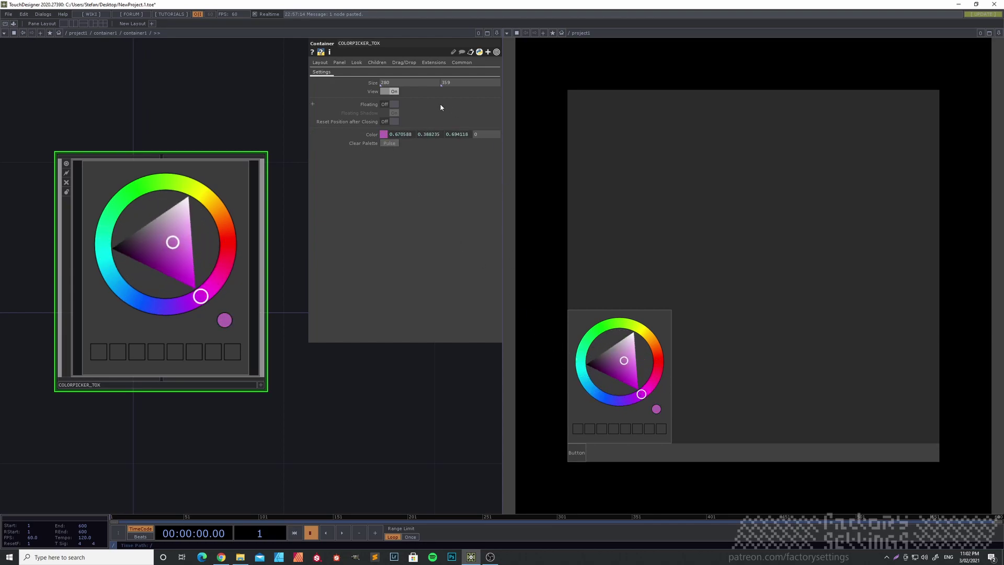
pyautogui.click(393, 104)
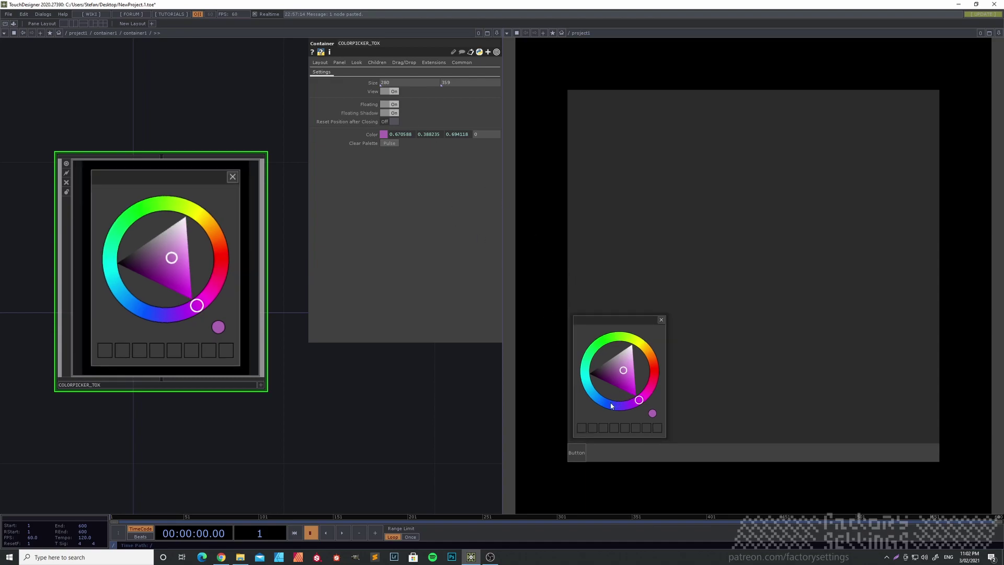
pyautogui.moveTo(611, 405); pyautogui.dragTo(594, 390)
pyautogui.click(652, 413)
# Step: Save red, green and olive swatches, then set the colour to green 0.207843, 0.8, 0.490196
pyautogui.click(653, 380)
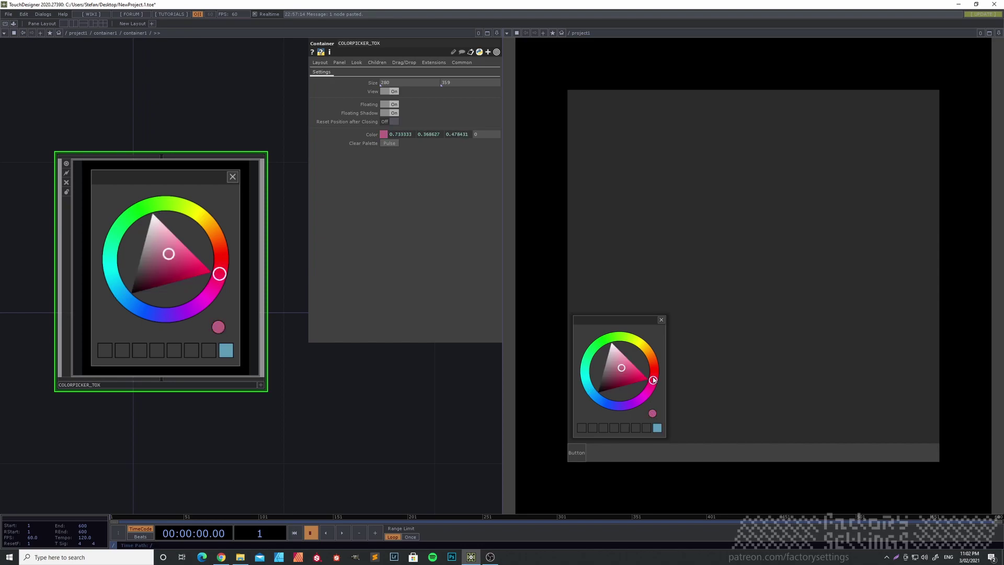
pyautogui.moveTo(653, 380); pyautogui.dragTo(574, 350)
pyautogui.click(631, 360)
pyautogui.click(652, 414)
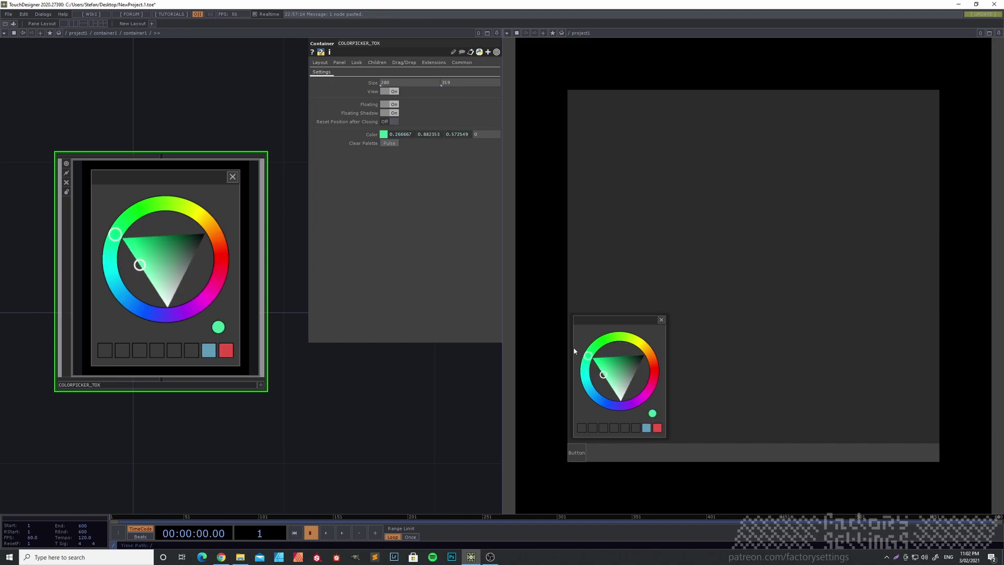
pyautogui.click(651, 414)
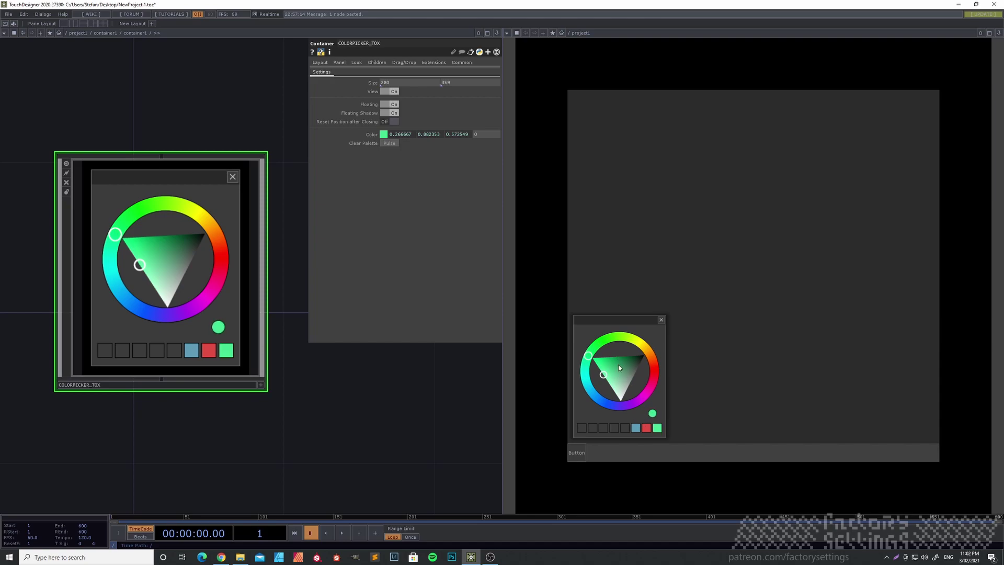
pyautogui.click(617, 341)
pyautogui.click(633, 366)
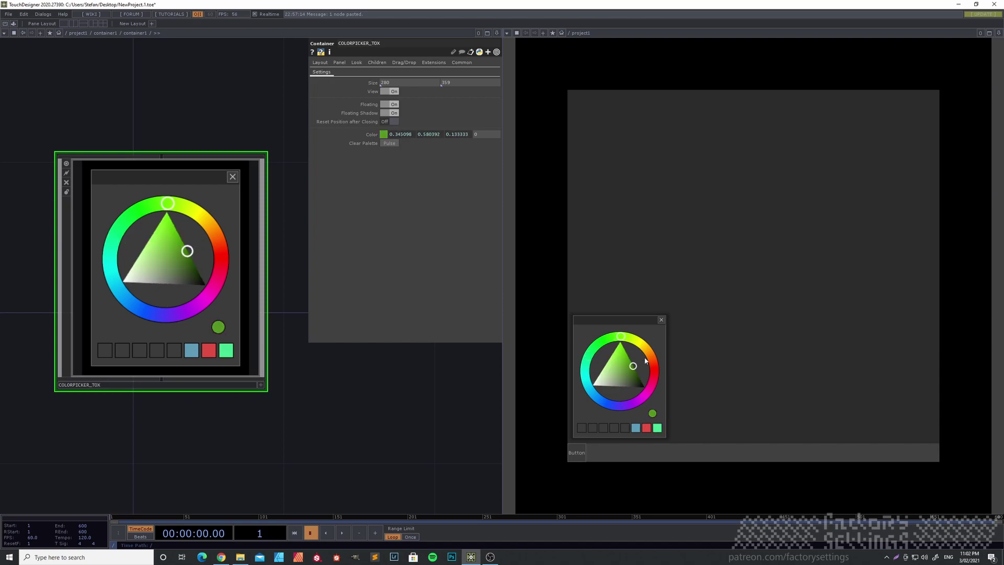
pyautogui.click(652, 413)
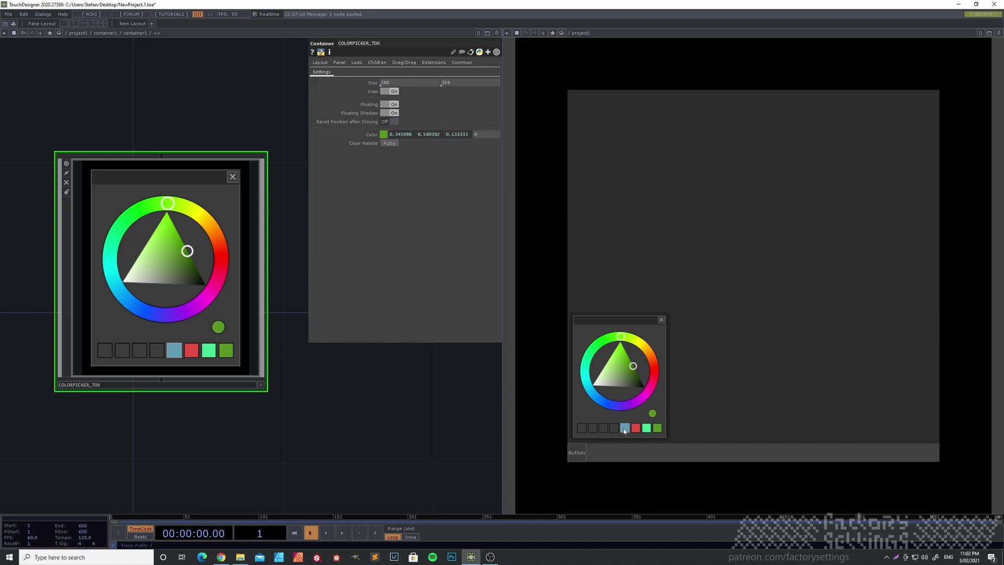
pyautogui.click(625, 428)
pyautogui.moveTo(622, 372); pyautogui.dragTo(610, 378)
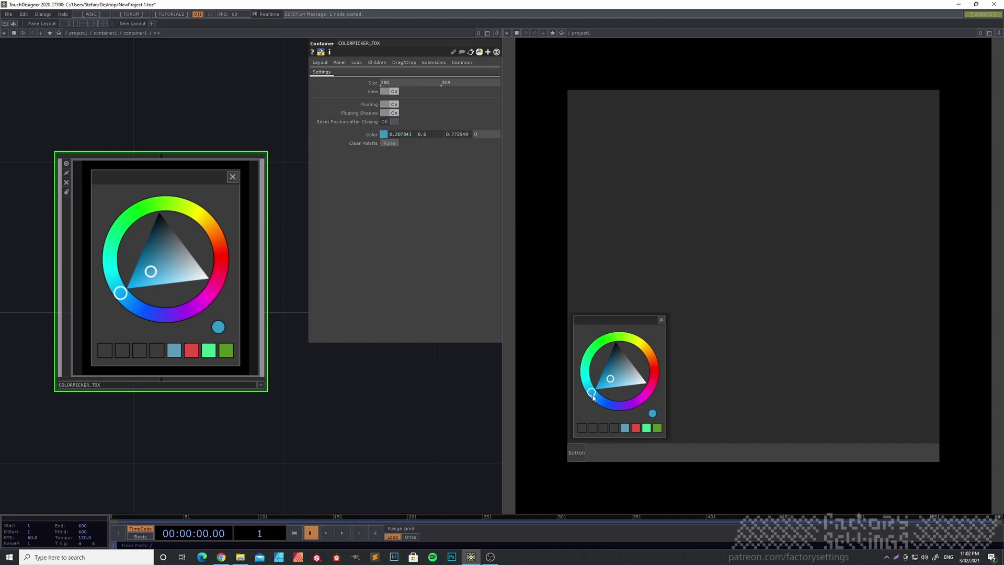
pyautogui.moveTo(591, 391)
pyautogui.mouseDown()
pyautogui.moveTo(585, 372)
pyautogui.moveTo(607, 340)
pyautogui.moveTo(603, 363)
pyautogui.mouseUp()
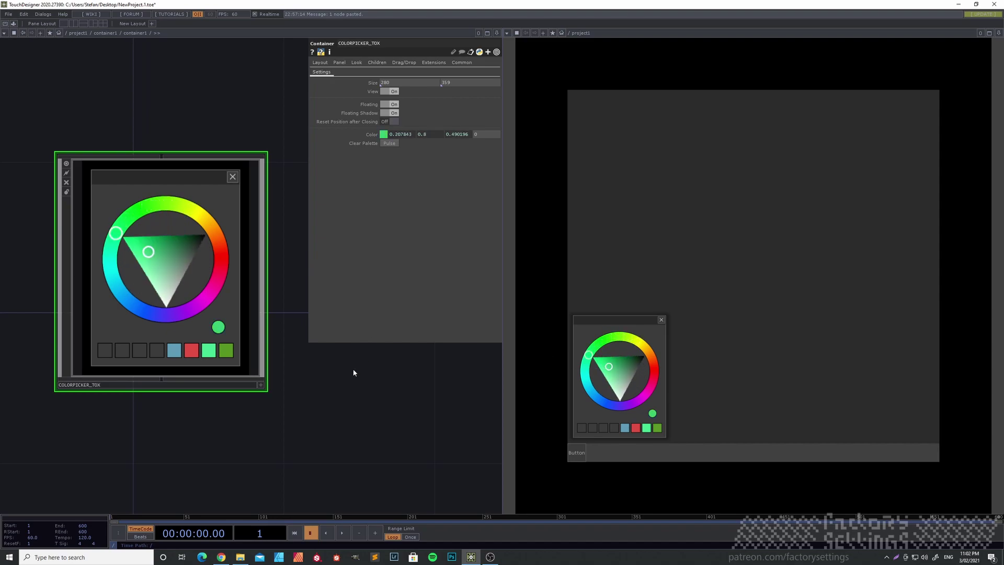
# Step: Add a Parameter CHOP, par1, below the colour picker in the network
pyautogui.scroll(-2, 354, 375)
pyautogui.moveTo(347, 449); pyautogui.dragTo(248, 385)
pyautogui.press('Tab')
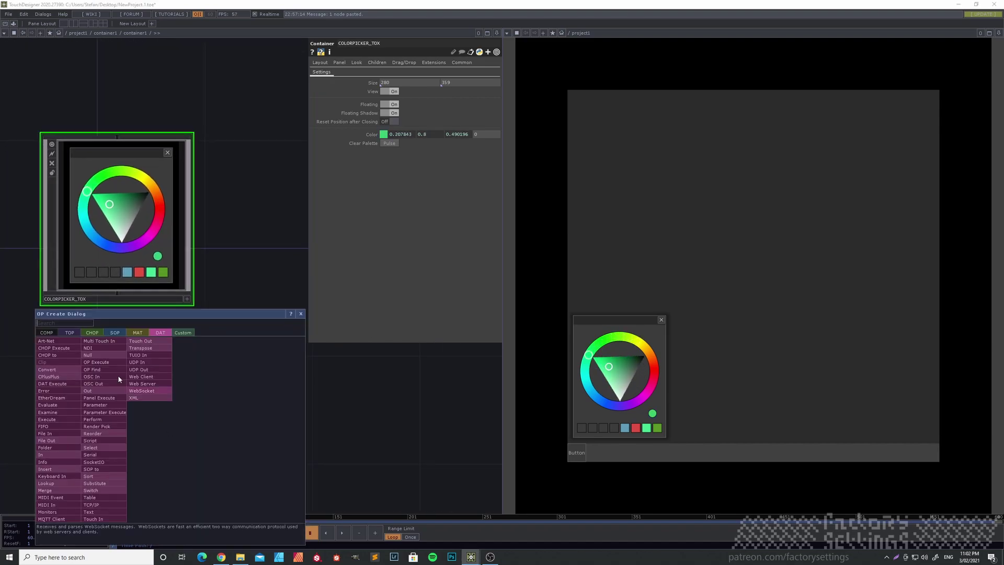
pyautogui.click(91, 334)
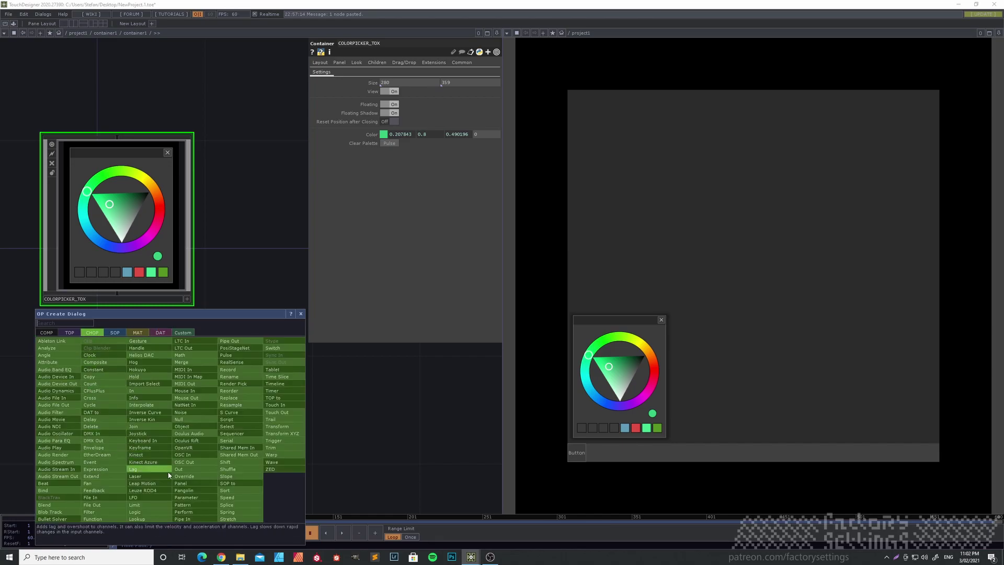
pyautogui.click(204, 500)
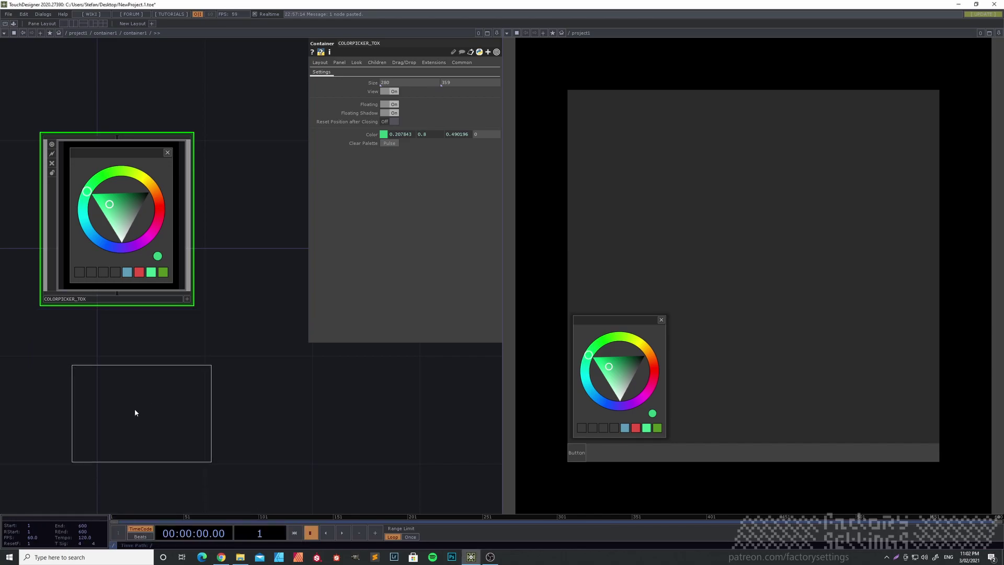
pyautogui.click(121, 402)
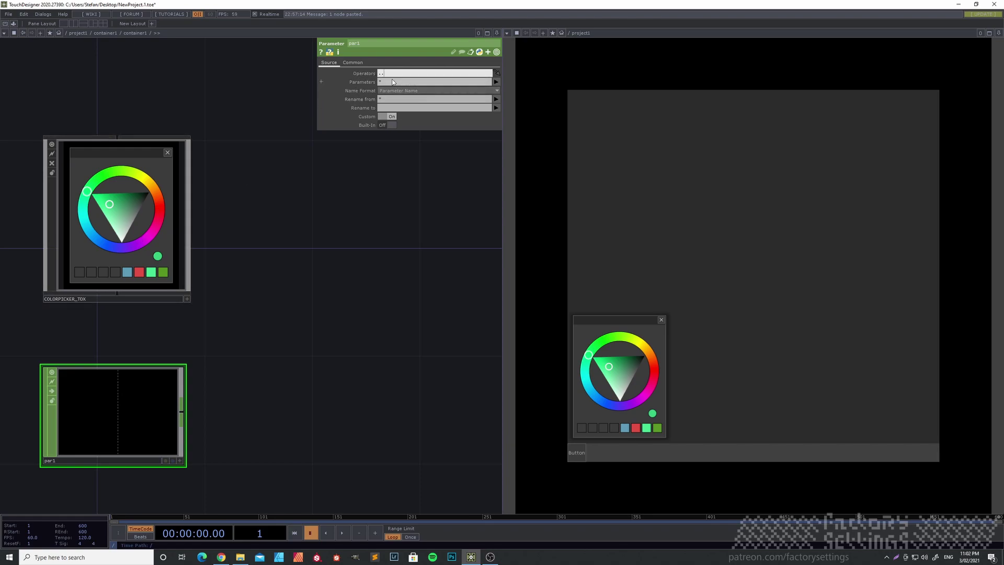
# Step: Point par1 at COLORPICKER_TOX with Parameters Color*, giving live Colorr, Colorg, Colorb, Colora channels
pyautogui.moveTo(167, 190); pyautogui.dragTo(397, 73)
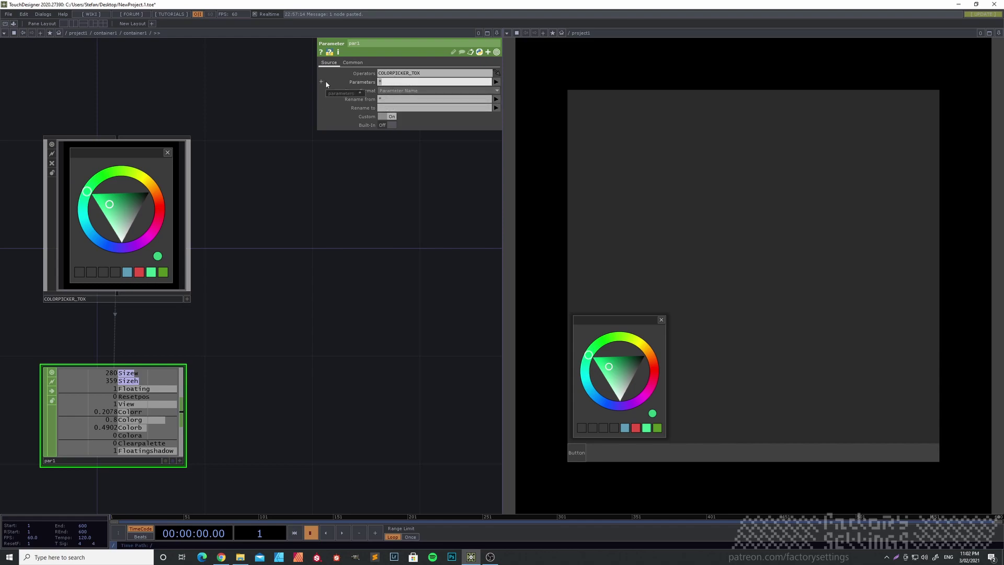
pyautogui.write('Color')
pyautogui.press('Return')
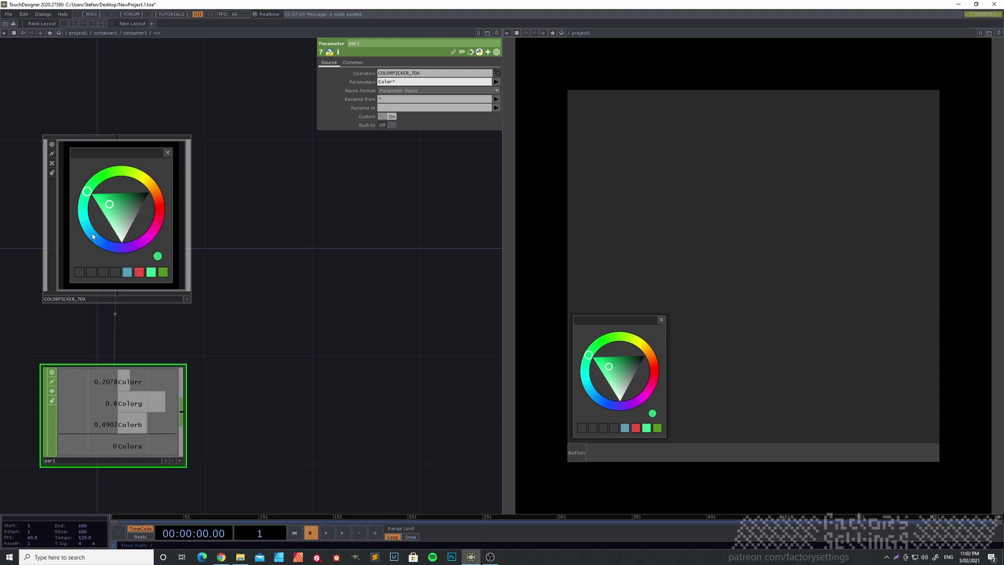
pyautogui.moveTo(618, 372)
pyautogui.mouseDown()
pyautogui.moveTo(624, 379)
pyautogui.moveTo(602, 345)
pyautogui.moveTo(616, 374)
pyautogui.mouseUp()
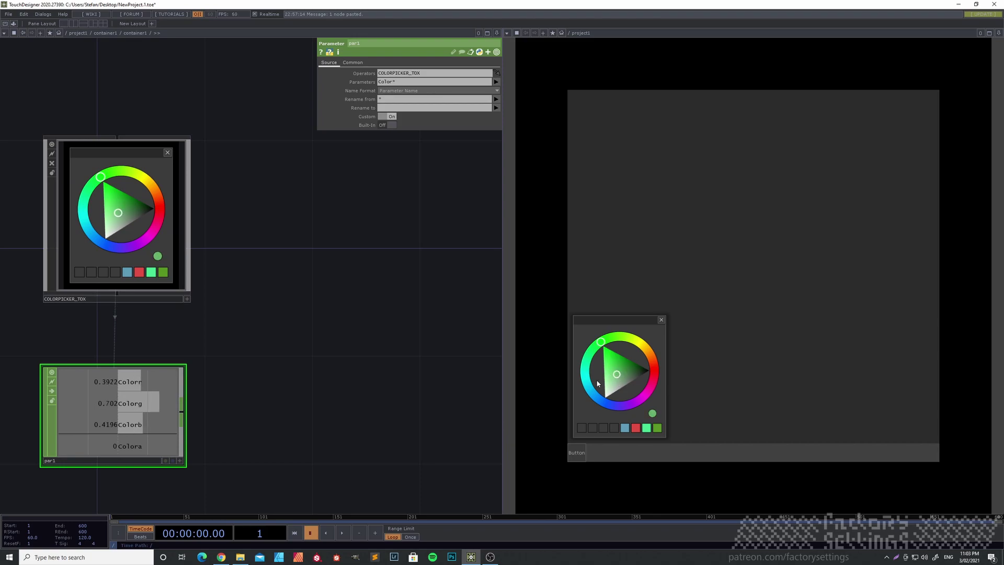
pyautogui.scroll(-1, 180, 402)
pyautogui.scroll(-1, 180, 402)
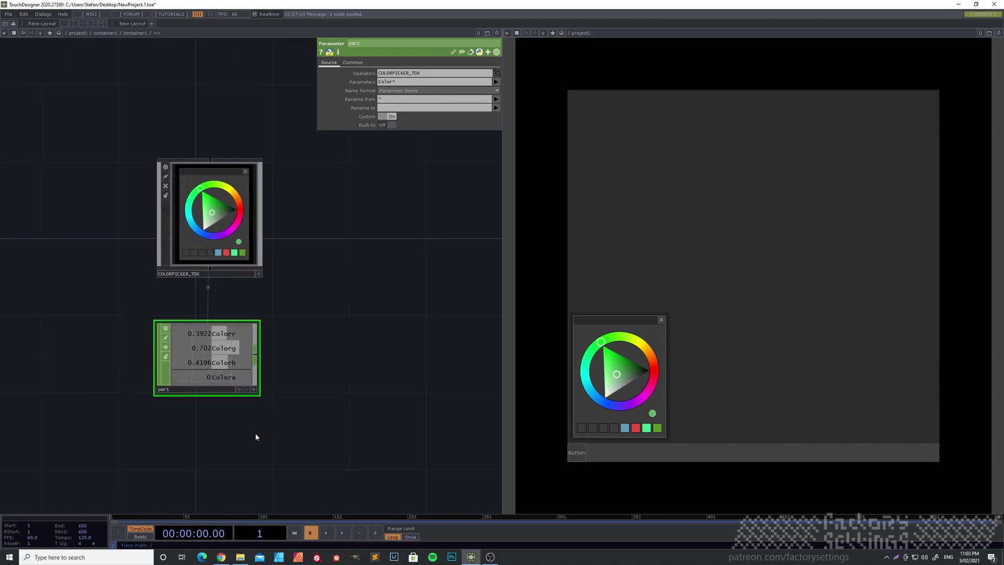
# Step: Open container1's Look page and expand Background Color into separate r, g, b fields
pyautogui.scroll(-2, 203, 434)
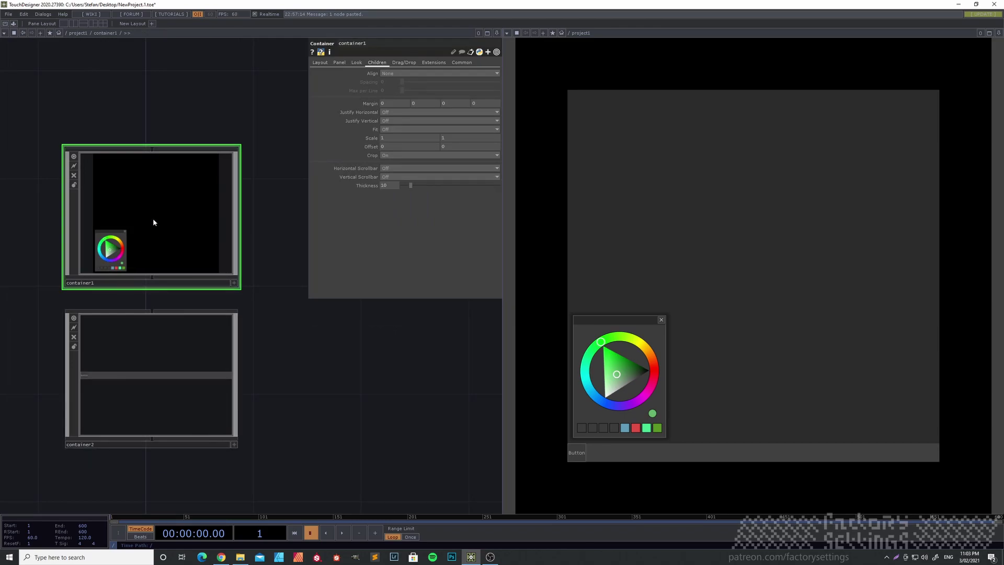
pyautogui.scroll(2, 49, 199)
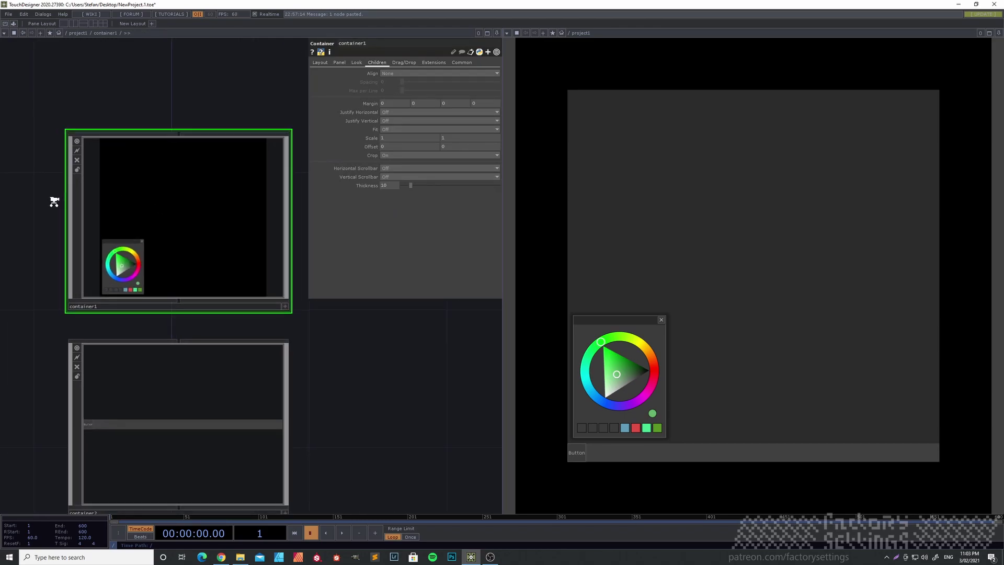
pyautogui.click(358, 63)
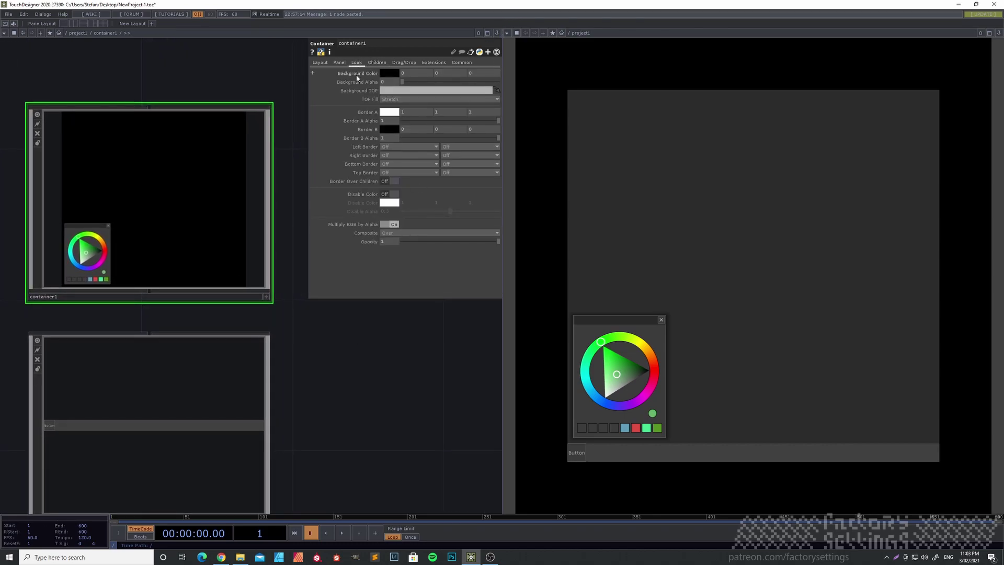
pyautogui.click(312, 73)
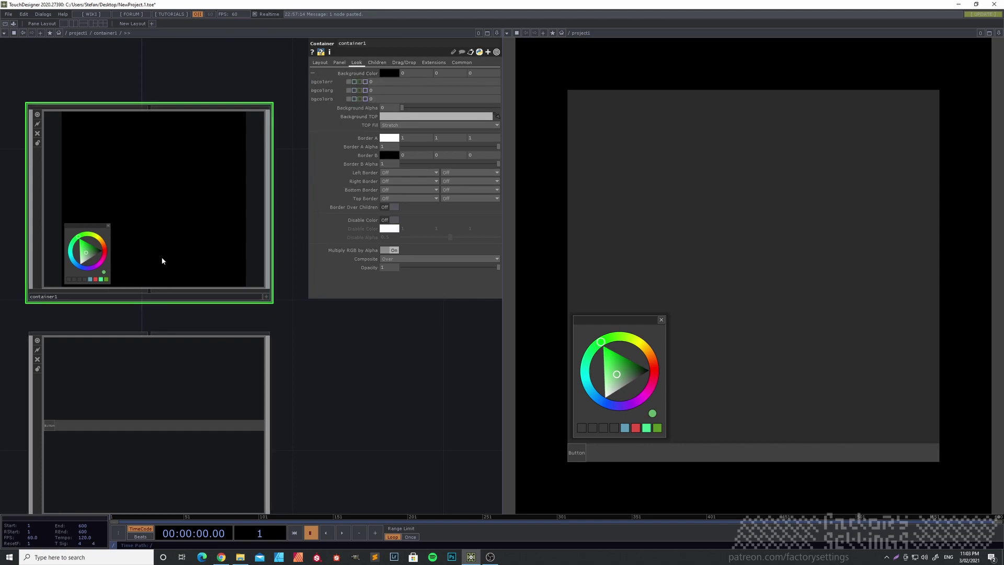
pyautogui.press('i')
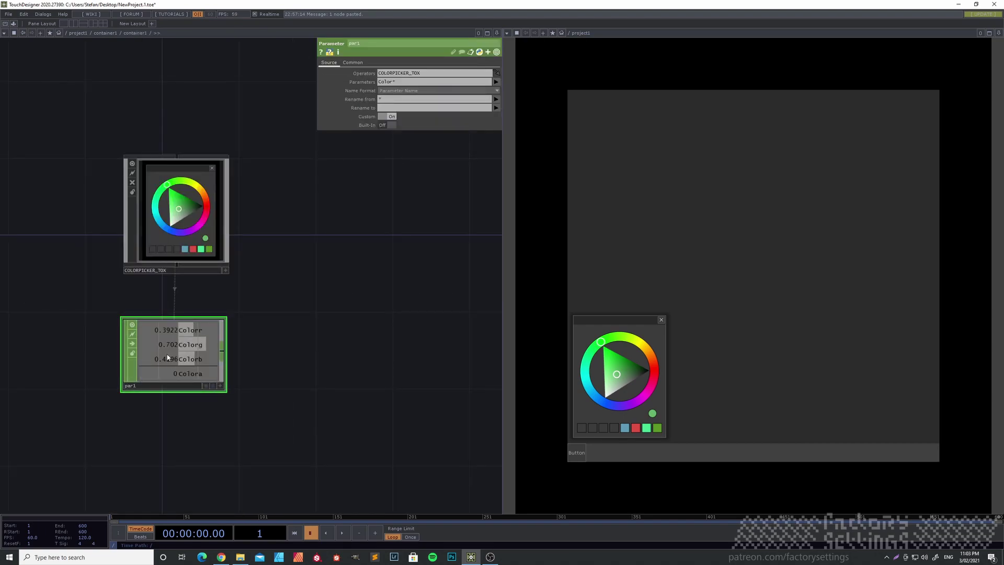
pyautogui.press('u')
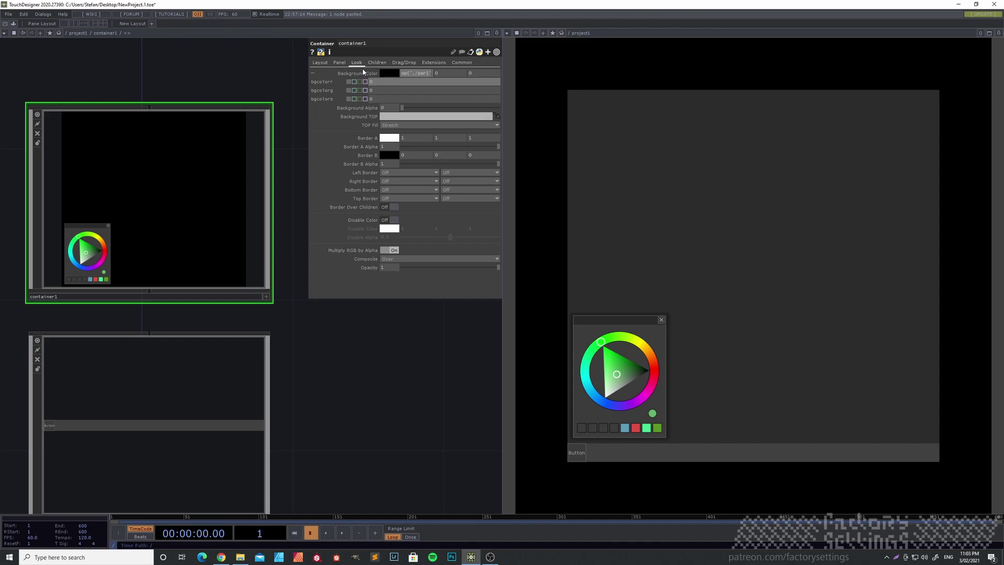
# Step: Bind background r, g, b to op('./par1')[0], [1], [2] and make the background fully opaque
pyautogui.press('Return')
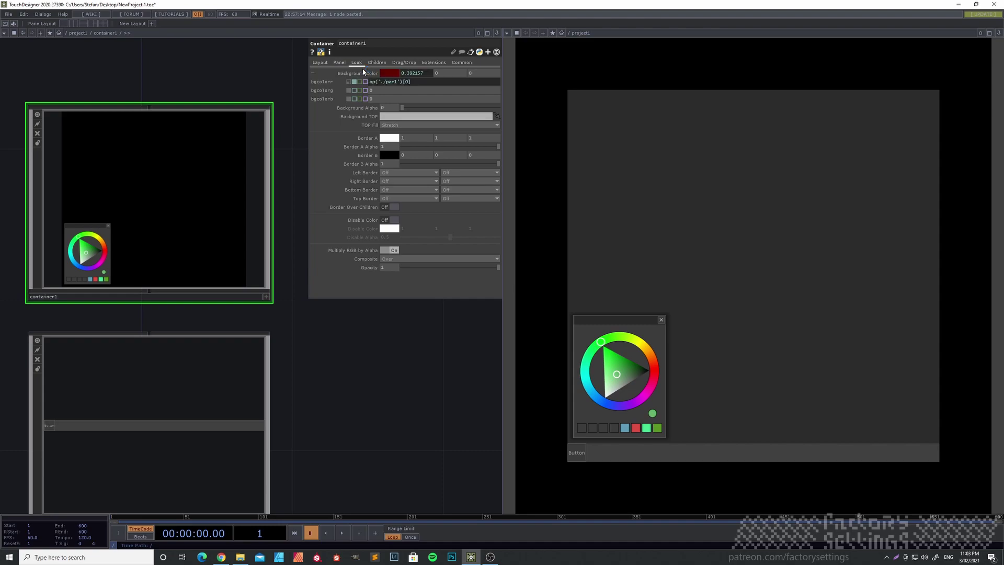
pyautogui.moveTo(396, 85)
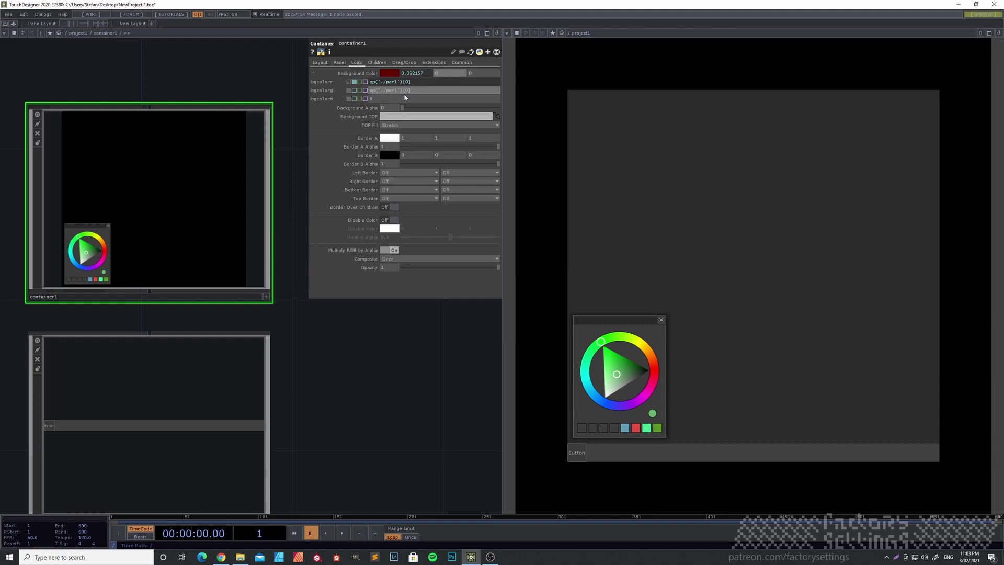
pyautogui.click(395, 100)
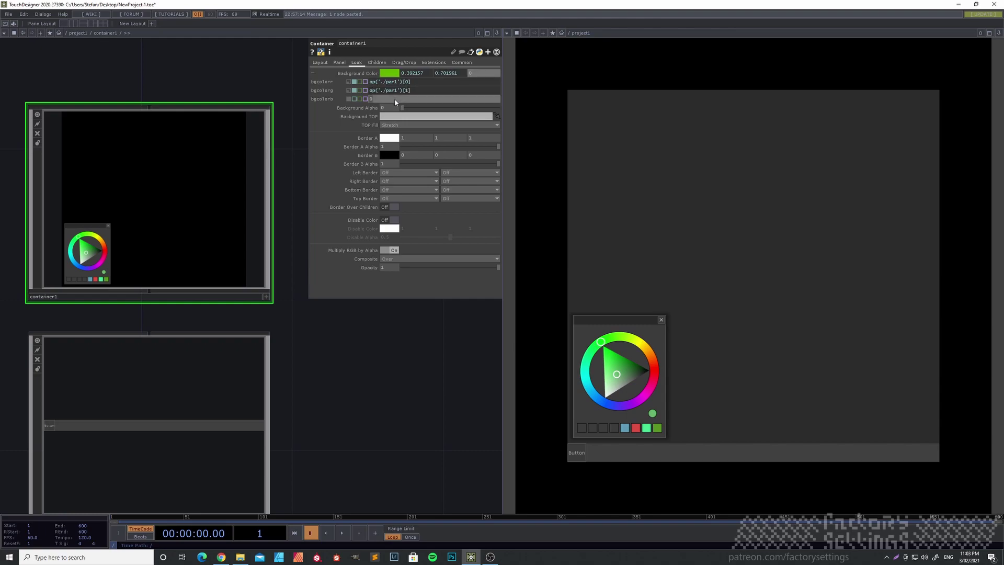
pyautogui.write("op('./par1')[0]")
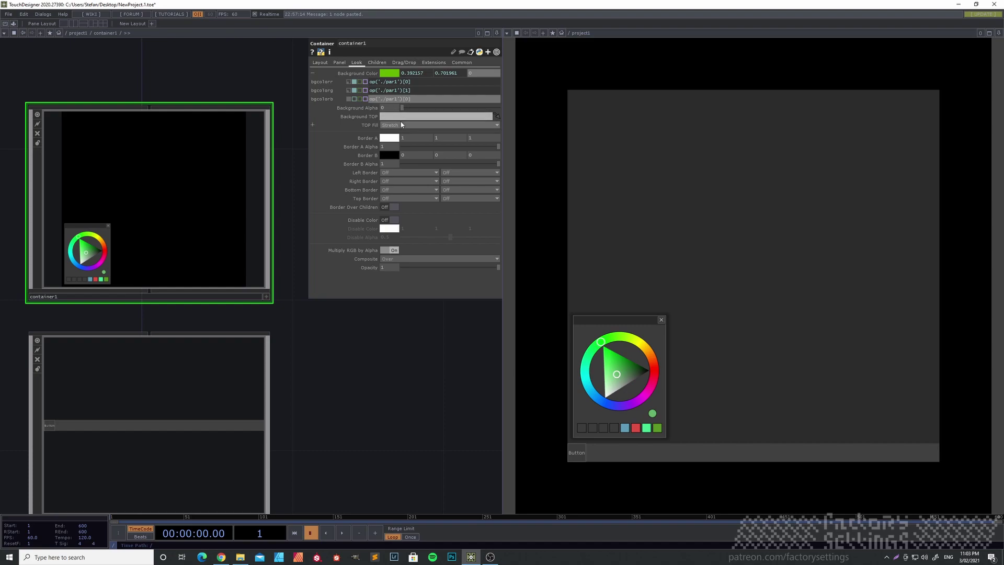
pyautogui.press('Return')
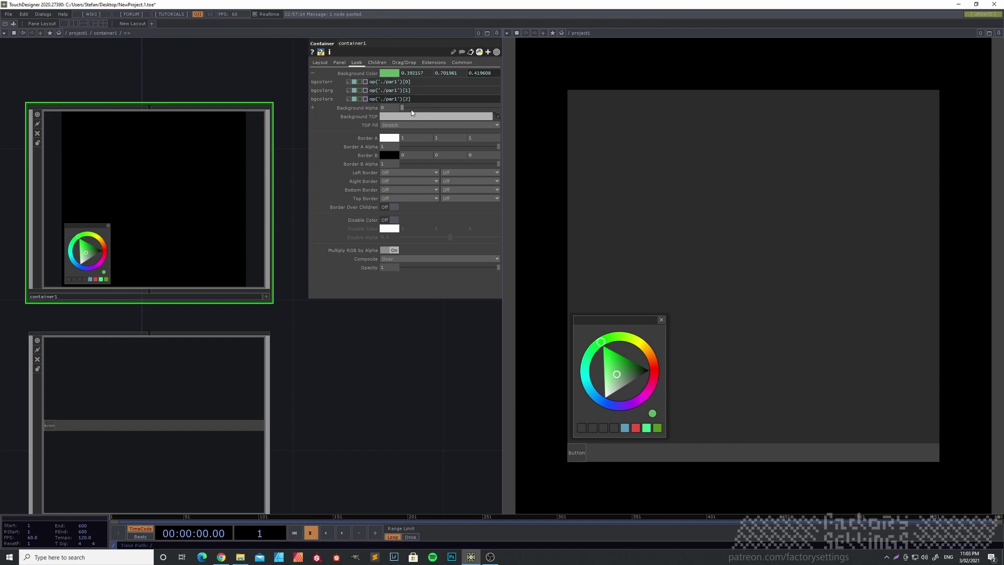
pyautogui.moveTo(413, 109); pyautogui.dragTo(512, 109)
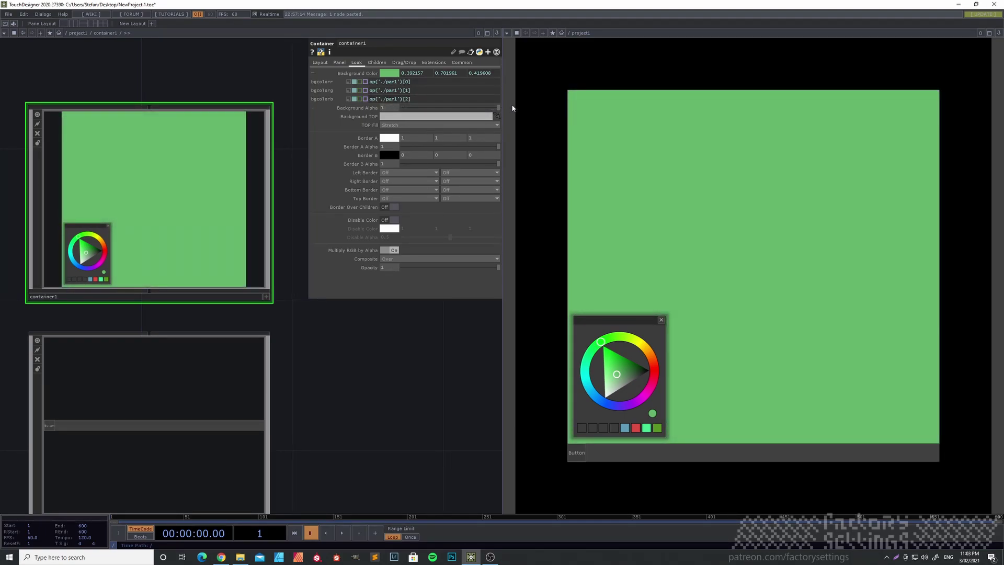
# Step: Try several colours in the picker popup to recolour the panel, and save a grey swatch
pyautogui.moveTo(638, 320)
pyautogui.mouseDown()
pyautogui.moveTo(724, 205)
pyautogui.moveTo(739, 270)
pyautogui.moveTo(698, 288)
pyautogui.moveTo(707, 289)
pyautogui.moveTo(704, 264)
pyautogui.moveTo(691, 253)
pyautogui.mouseUp()
pyautogui.moveTo(706, 292)
pyautogui.mouseDown()
pyautogui.moveTo(674, 275)
pyautogui.moveTo(702, 290)
pyautogui.mouseUp()
pyautogui.moveTo(691, 253)
pyautogui.mouseDown()
pyautogui.moveTo(711, 256)
pyautogui.moveTo(704, 266)
pyautogui.mouseUp()
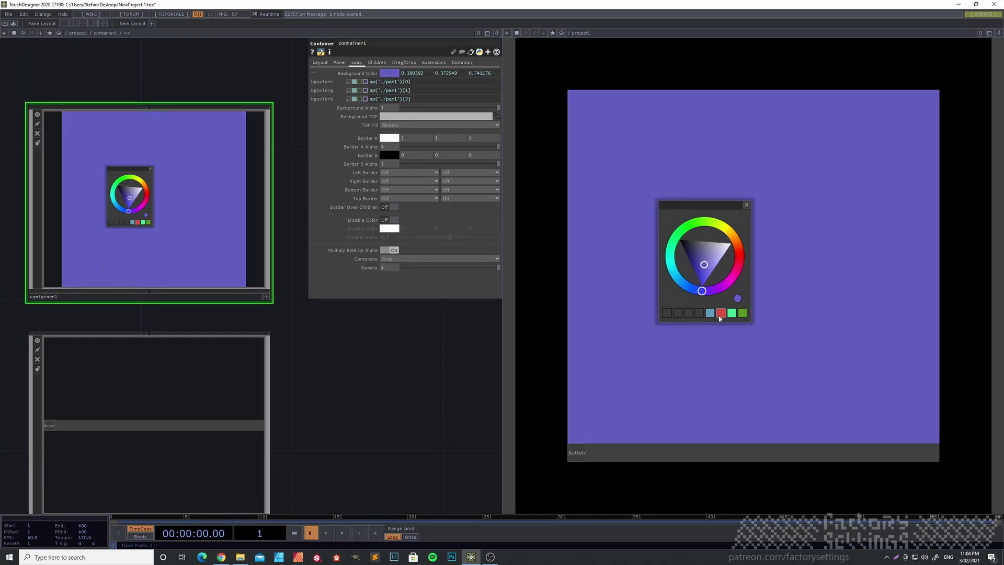
pyautogui.click(721, 313)
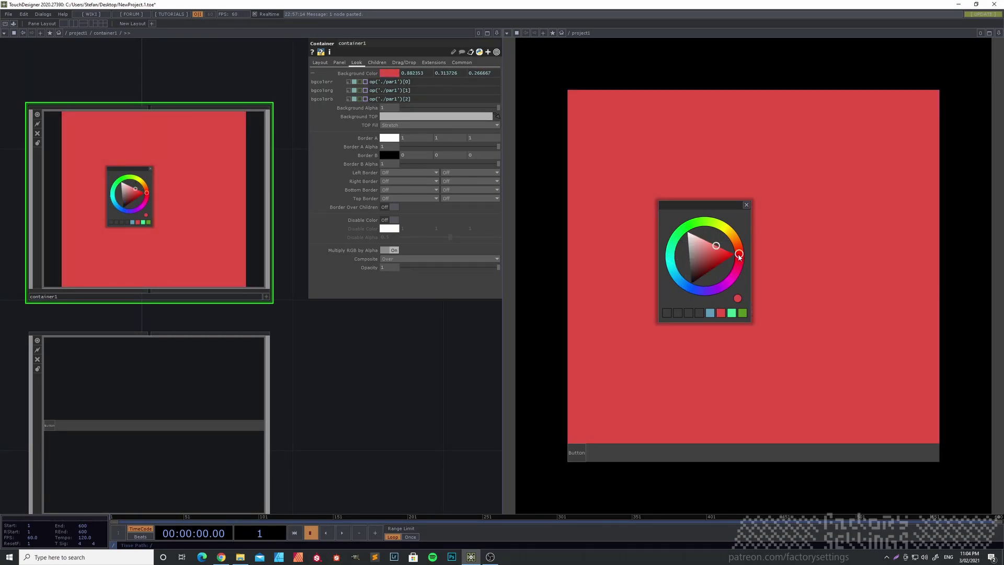
pyautogui.moveTo(738, 255)
pyautogui.mouseDown()
pyautogui.moveTo(718, 224)
pyautogui.moveTo(726, 230)
pyautogui.moveTo(697, 270)
pyautogui.mouseUp()
pyautogui.moveTo(726, 232)
pyautogui.mouseDown()
pyautogui.moveTo(724, 278)
pyautogui.moveTo(690, 288)
pyautogui.mouseUp()
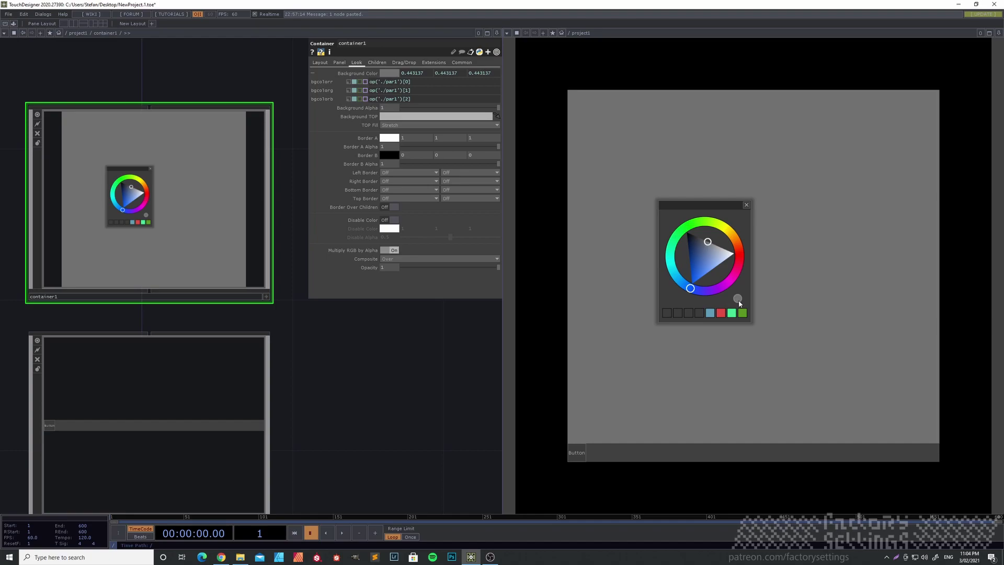
pyautogui.click(738, 299)
# Step: Tune a new colour, close and reopen the picker with the Button, and move it lower left
pyautogui.moveTo(705, 295)
pyautogui.mouseDown()
pyautogui.moveTo(671, 264)
pyautogui.moveTo(694, 239)
pyautogui.moveTo(731, 249)
pyautogui.moveTo(705, 266)
pyautogui.moveTo(696, 259)
pyautogui.moveTo(702, 269)
pyautogui.mouseUp()
pyautogui.moveTo(701, 283)
pyautogui.mouseDown()
pyautogui.moveTo(701, 254)
pyautogui.moveTo(734, 239)
pyautogui.moveTo(728, 283)
pyautogui.moveTo(736, 251)
pyautogui.mouseUp()
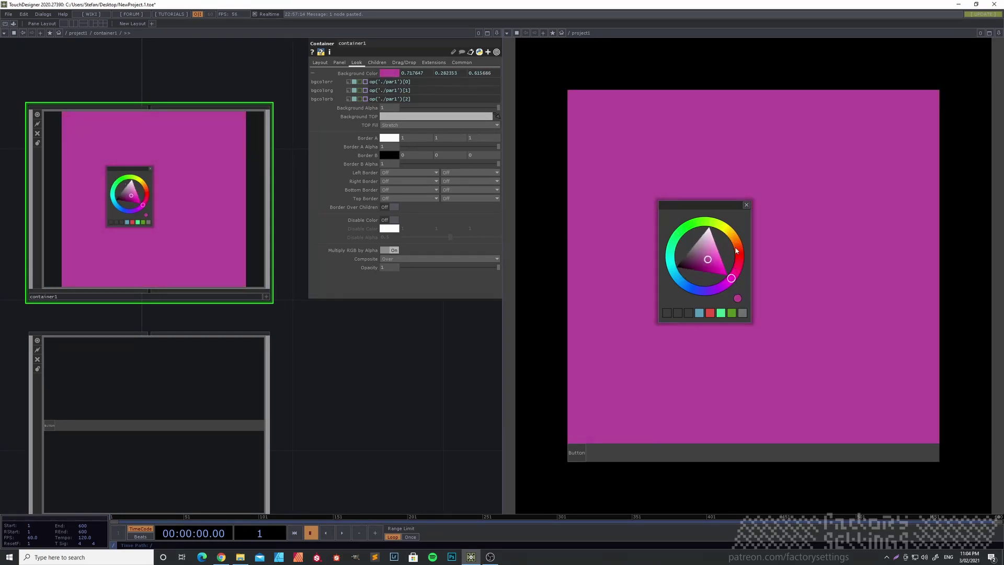
pyautogui.click(746, 206)
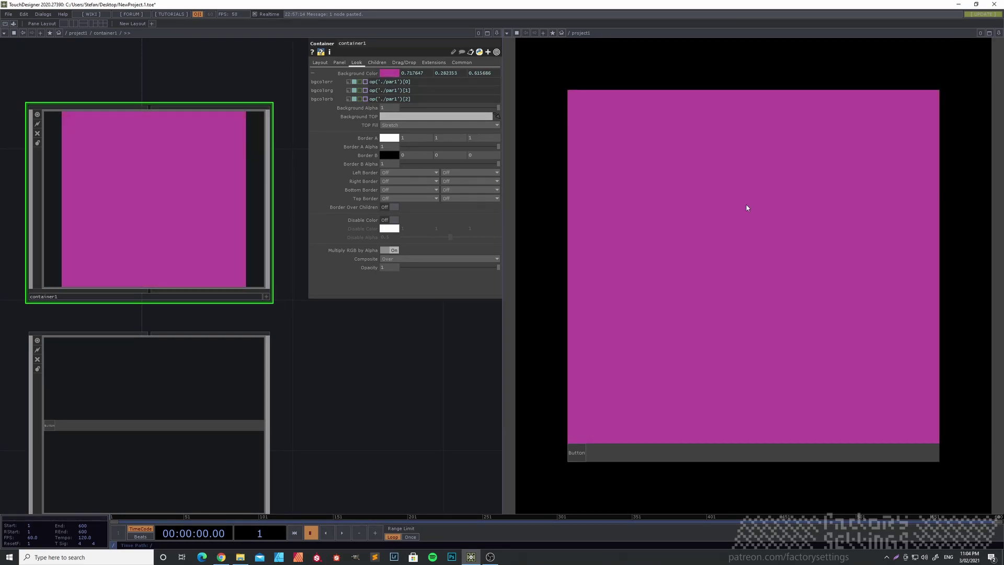
pyautogui.click(576, 453)
pyautogui.moveTo(706, 206); pyautogui.dragTo(670, 280)
pyautogui.scroll(-2, 317, 388)
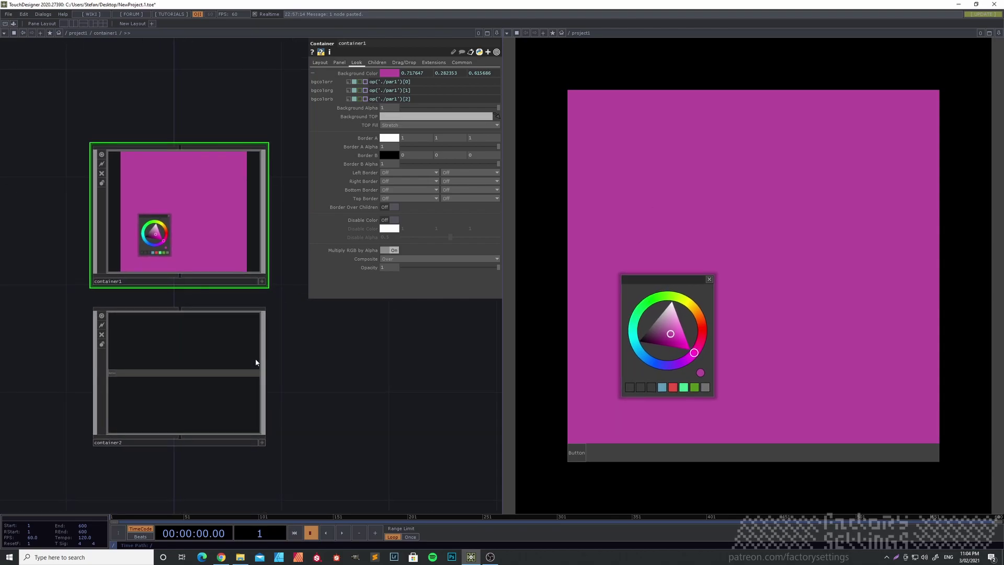
pyautogui.scroll(5, 216, 264)
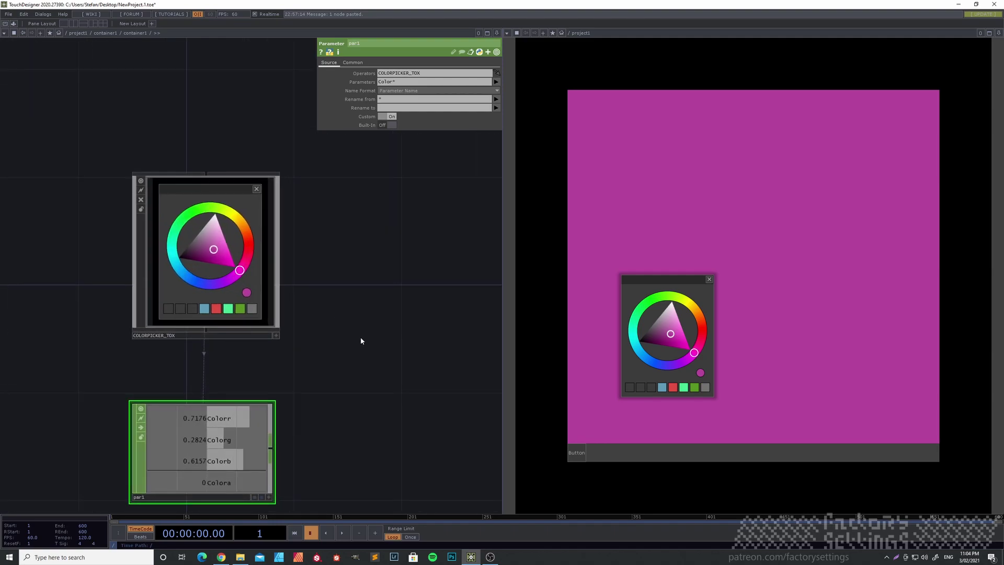
# Step: Create a Constant TOP, constant1, in the network
pyautogui.moveTo(360, 337); pyautogui.dragTo(265, 269)
pyautogui.press('Tab')
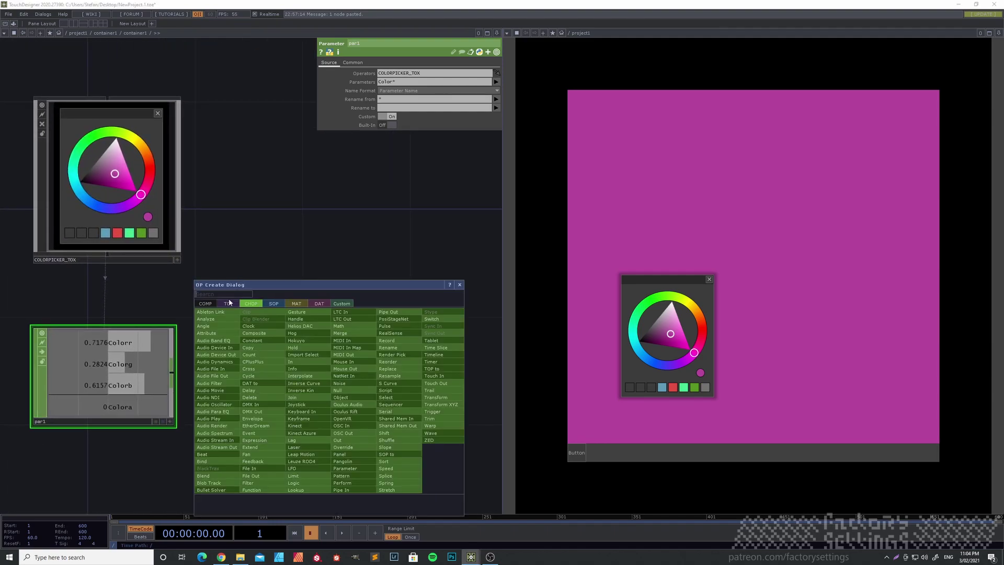
pyautogui.click(229, 304)
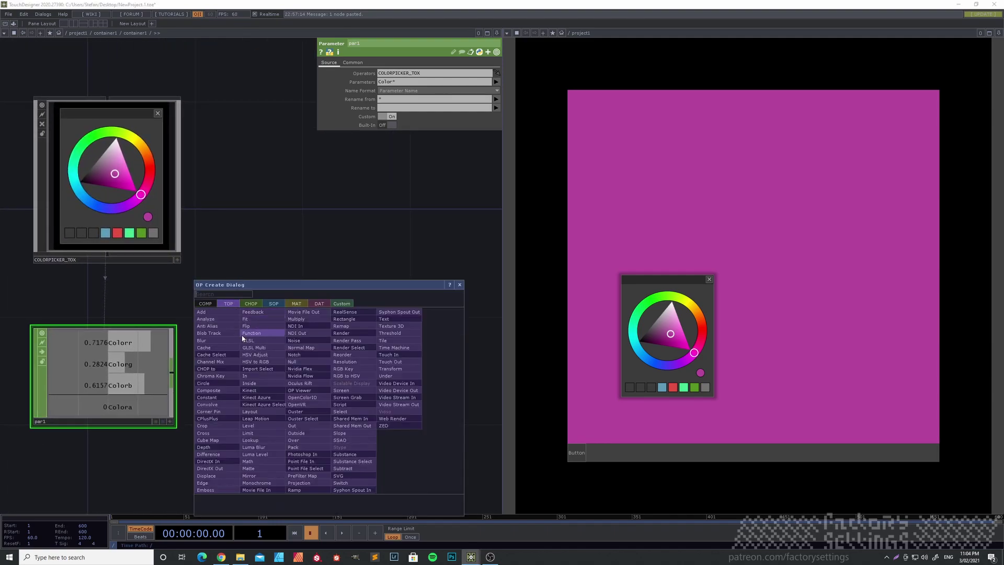
pyautogui.click(220, 396)
pyautogui.click(340, 379)
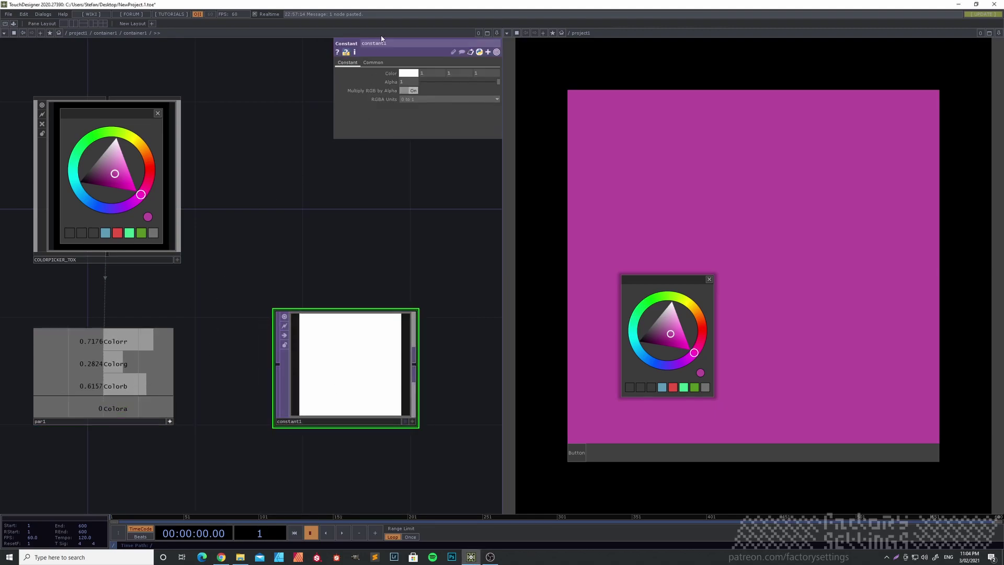
# Step: Link constant1's red, green and blue to par1's Colorr, Colorg, Colorb as CHOP references
pyautogui.moveTo(157, 340); pyautogui.dragTo(439, 74)
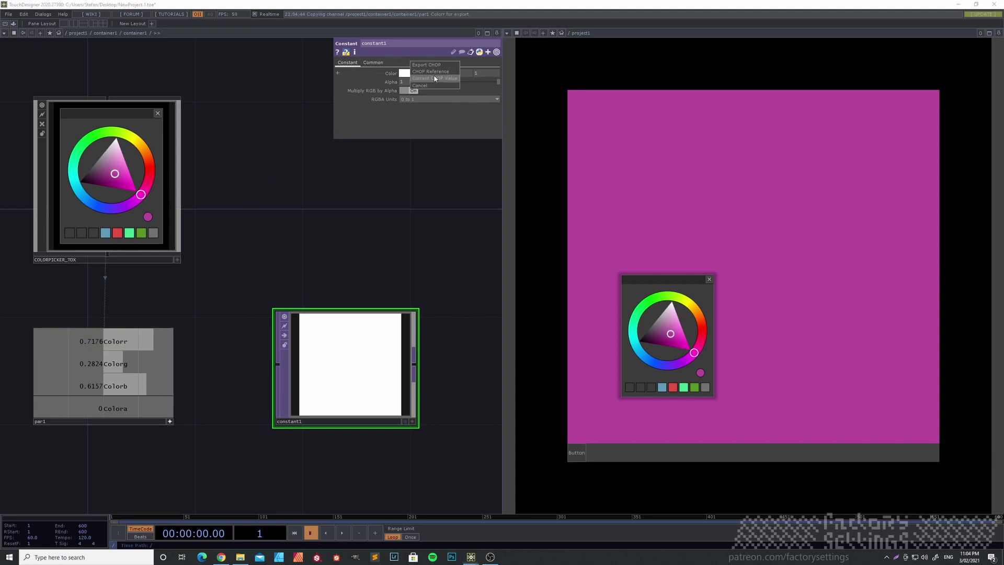
pyautogui.click(440, 74)
pyautogui.moveTo(147, 368); pyautogui.dragTo(456, 74)
pyautogui.click(456, 75)
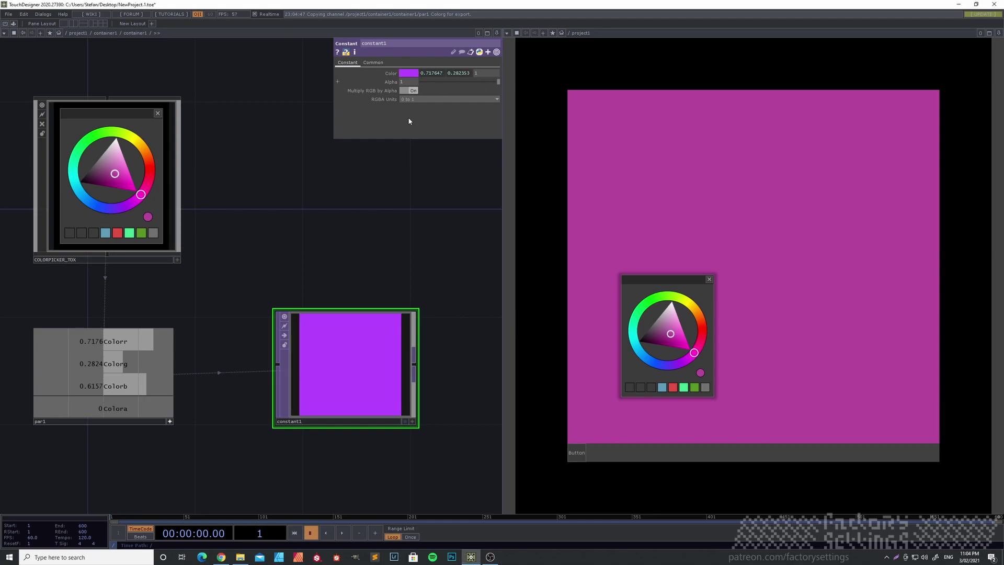
pyautogui.moveTo(132, 395); pyautogui.dragTo(473, 74)
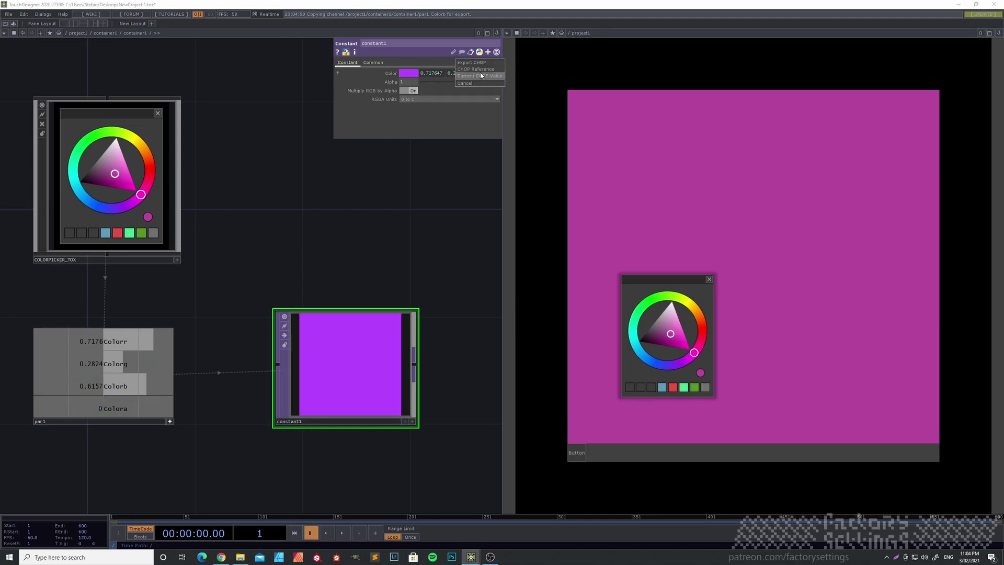
pyautogui.click(485, 70)
# Step: Set the picker to dark blue 0.1608, 0.2392, 0.3137 and confirm constant1 follows
pyautogui.moveTo(652, 358)
pyautogui.mouseDown()
pyautogui.moveTo(667, 323)
pyautogui.moveTo(683, 343)
pyautogui.moveTo(644, 341)
pyautogui.moveTo(680, 365)
pyautogui.moveTo(633, 343)
pyautogui.moveTo(631, 325)
pyautogui.moveTo(650, 301)
pyautogui.moveTo(643, 361)
pyautogui.mouseUp()
pyautogui.moveTo(675, 282)
pyautogui.mouseDown()
pyautogui.moveTo(827, 121)
pyautogui.moveTo(851, 149)
pyautogui.moveTo(709, 278)
pyautogui.mouseUp()
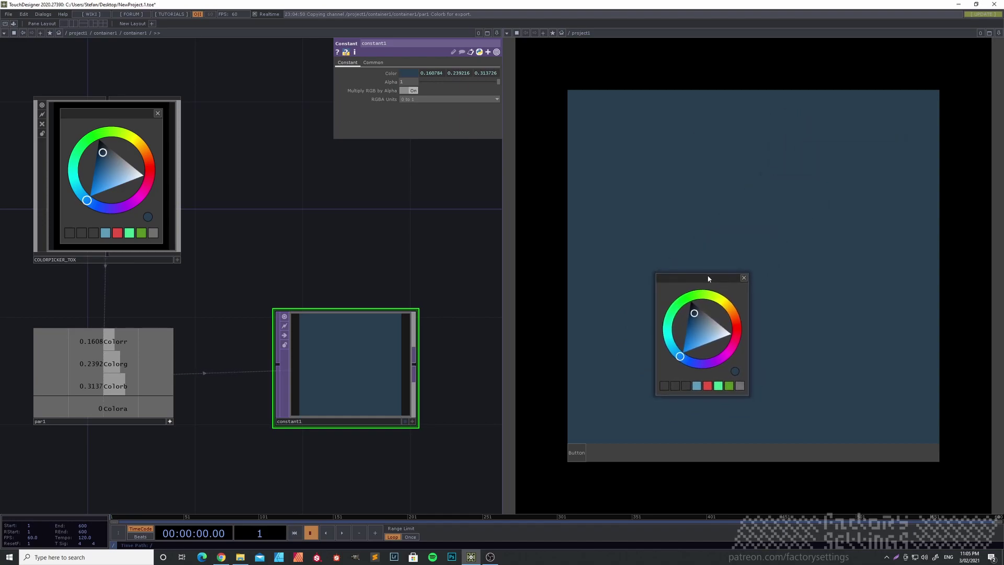
pyautogui.moveTo(244, 245); pyautogui.dragTo(278, 275)
pyautogui.click(200, 225)
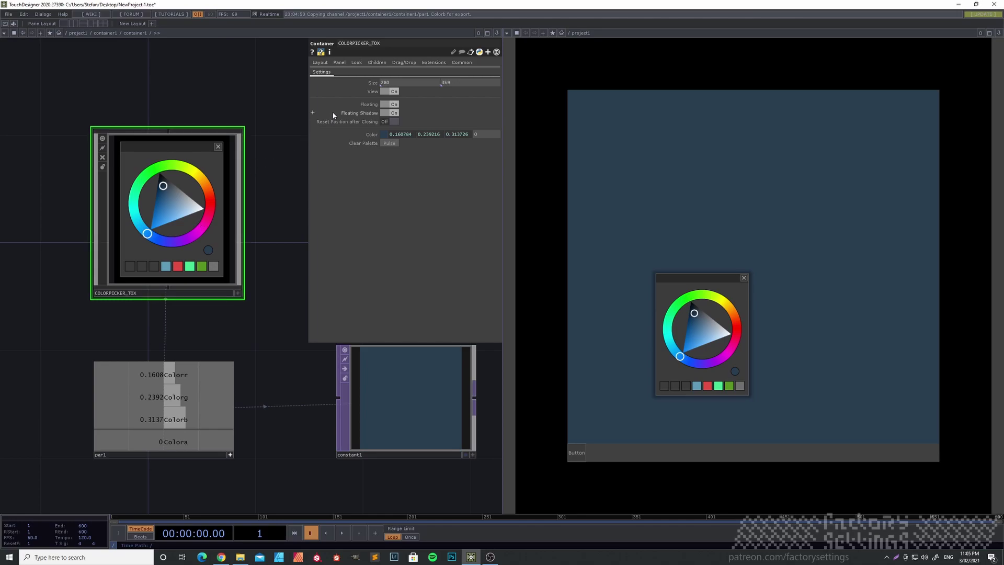
pyautogui.moveTo(681, 277); pyautogui.dragTo(669, 277)
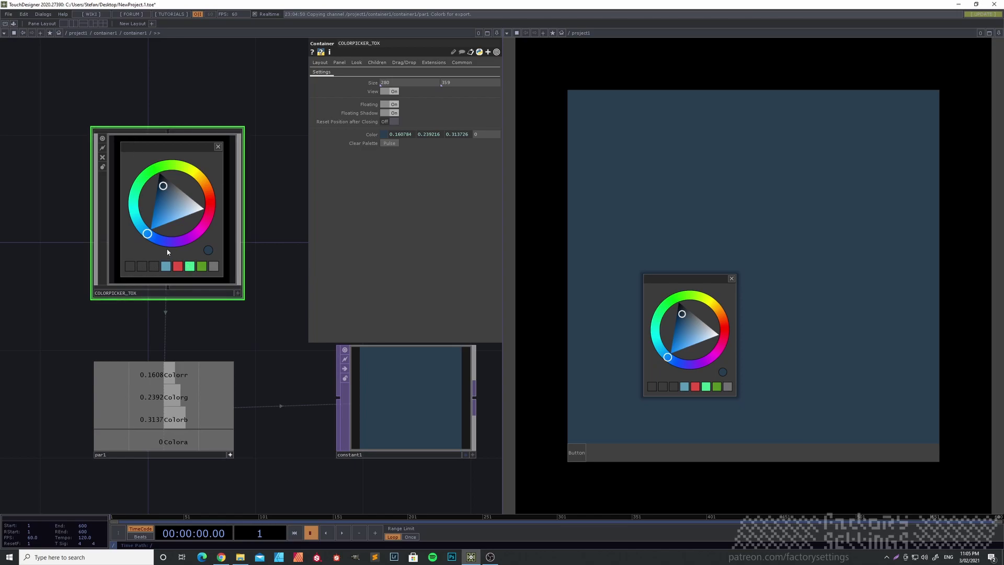
pyautogui.press('i')
pyautogui.scroll(-3, 278, 377)
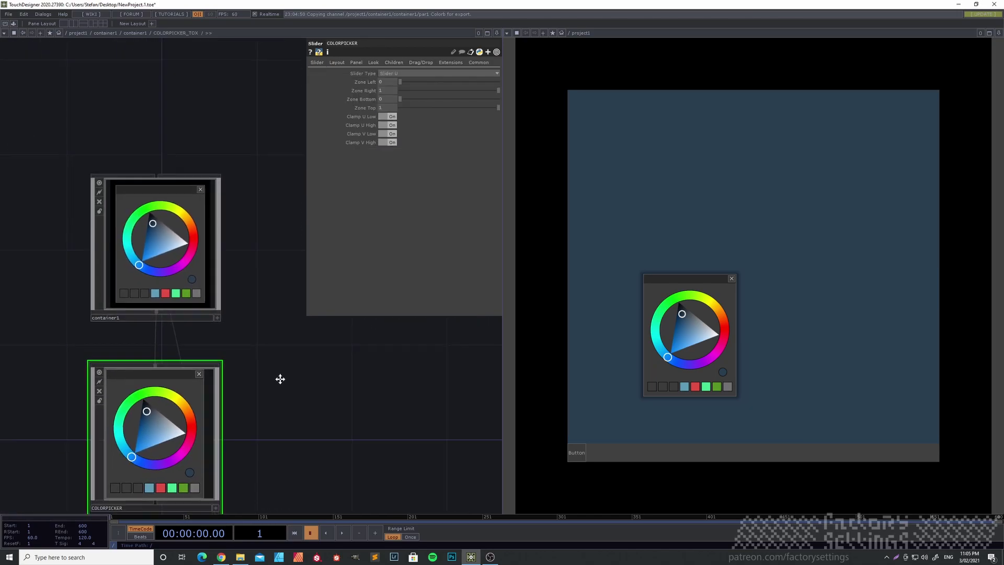
pyautogui.press('i')
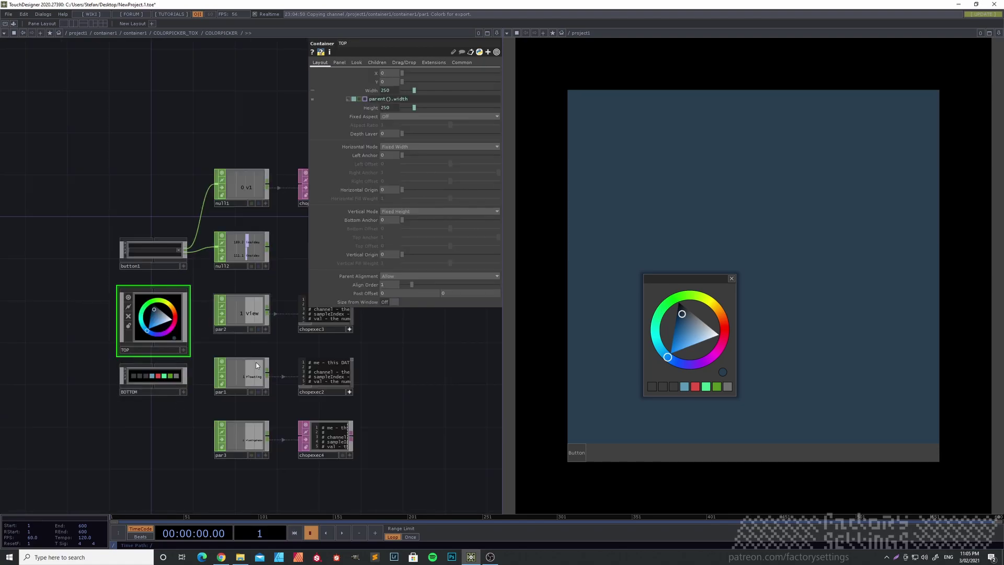
pyautogui.scroll(2, 256, 362)
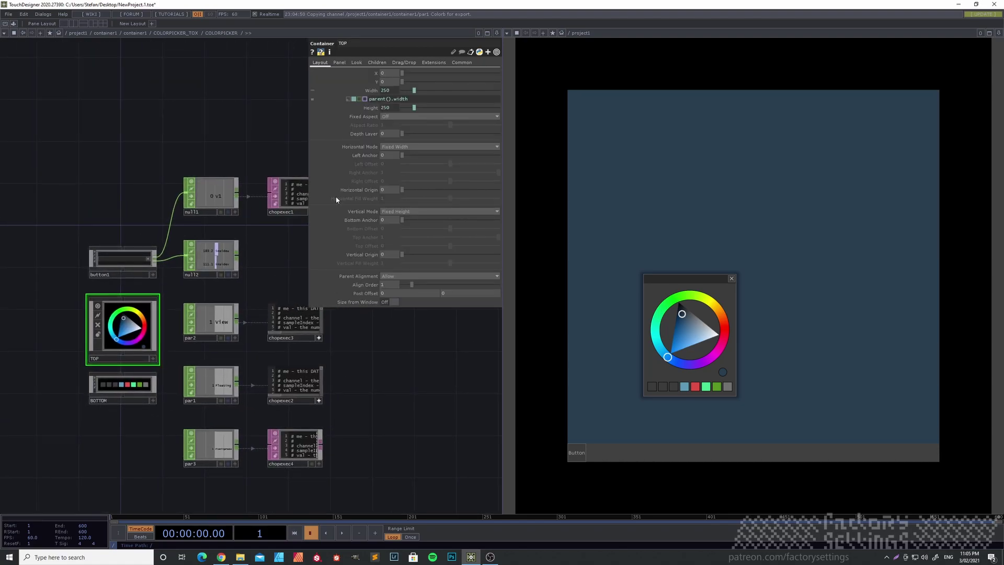
pyautogui.press('u')
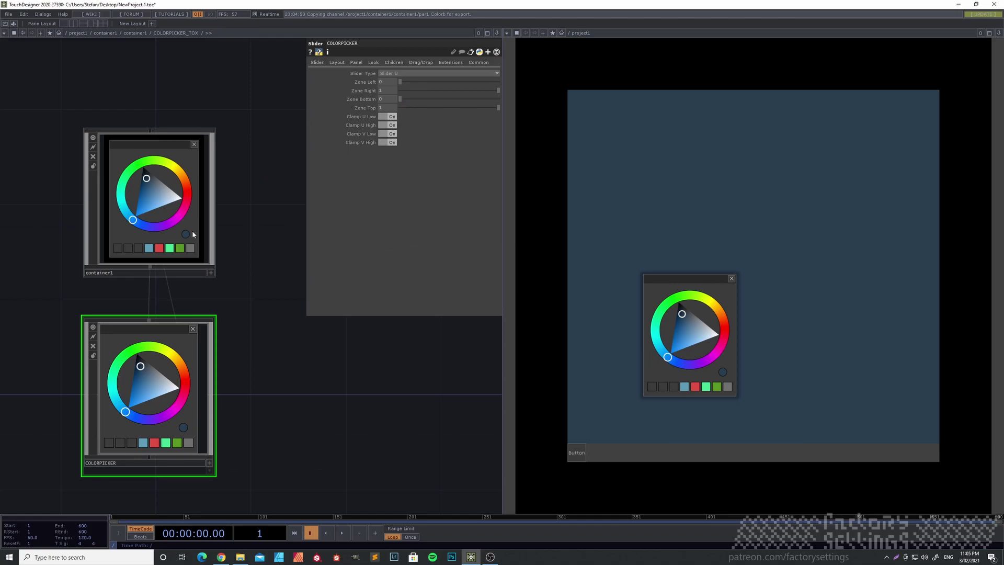
pyautogui.click(193, 230)
pyautogui.press('u')
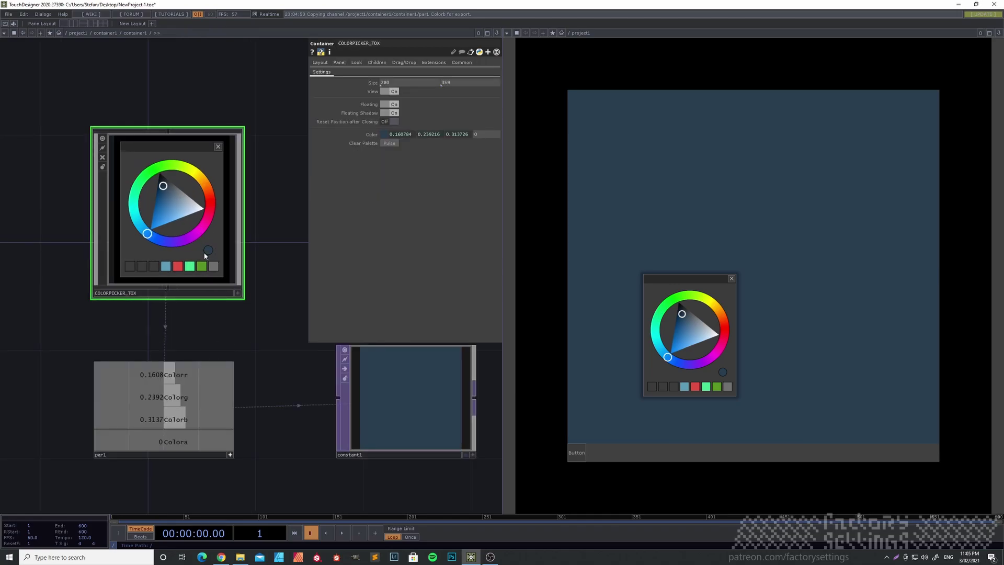
pyautogui.scroll(-1, 253, 256)
pyautogui.moveTo(253, 256); pyautogui.dragTo(301, 357, button='middle')
pyautogui.scroll(2, 233, 348)
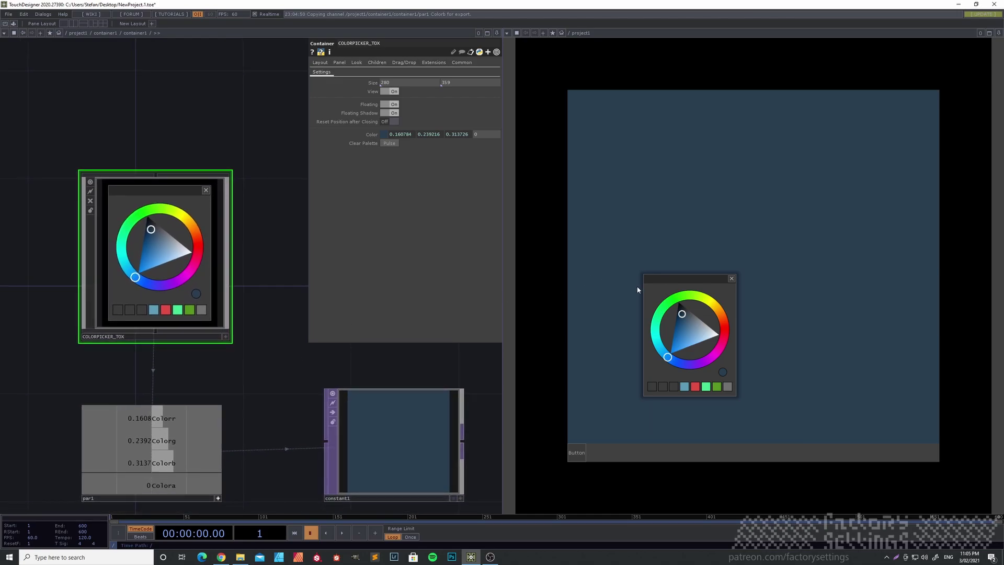
# Step: Reposition the floating Colorpicker window over the top-left corner of the dark blue panel preview
pyautogui.moveTo(660, 279)
pyautogui.mouseDown()
pyautogui.moveTo(642, 227)
pyautogui.moveTo(582, 280)
pyautogui.moveTo(645, 287)
pyautogui.moveTo(648, 347)
pyautogui.moveTo(648, 277)
pyautogui.mouseUp()
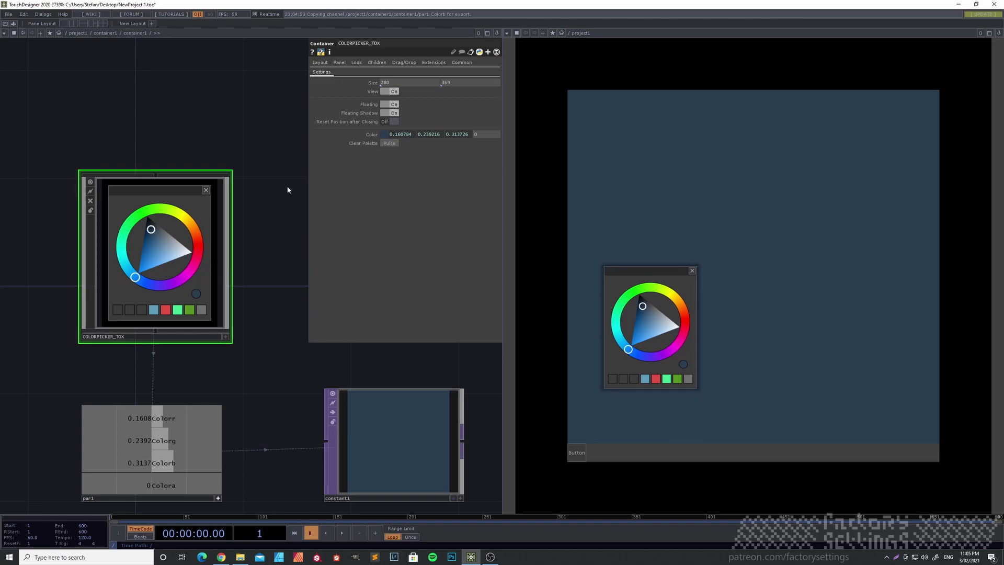
pyautogui.moveTo(657, 271); pyautogui.dragTo(641, 118)
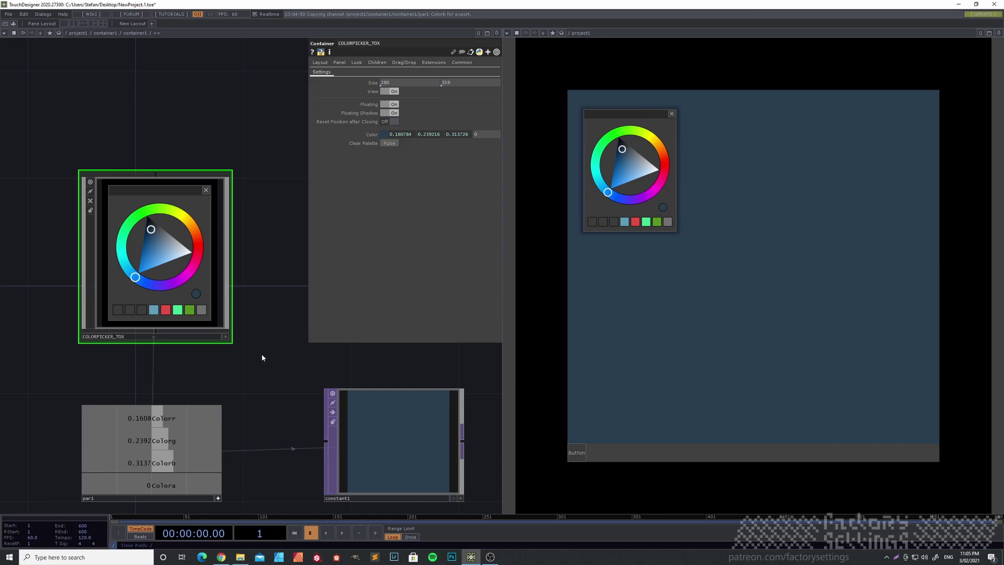
pyautogui.moveTo(270, 365); pyautogui.dragTo(282, 346)
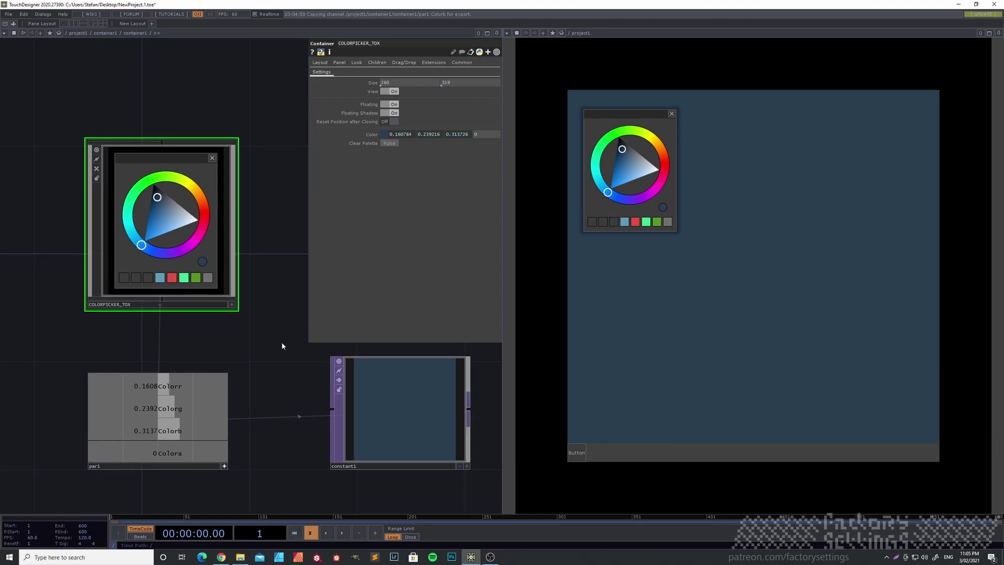